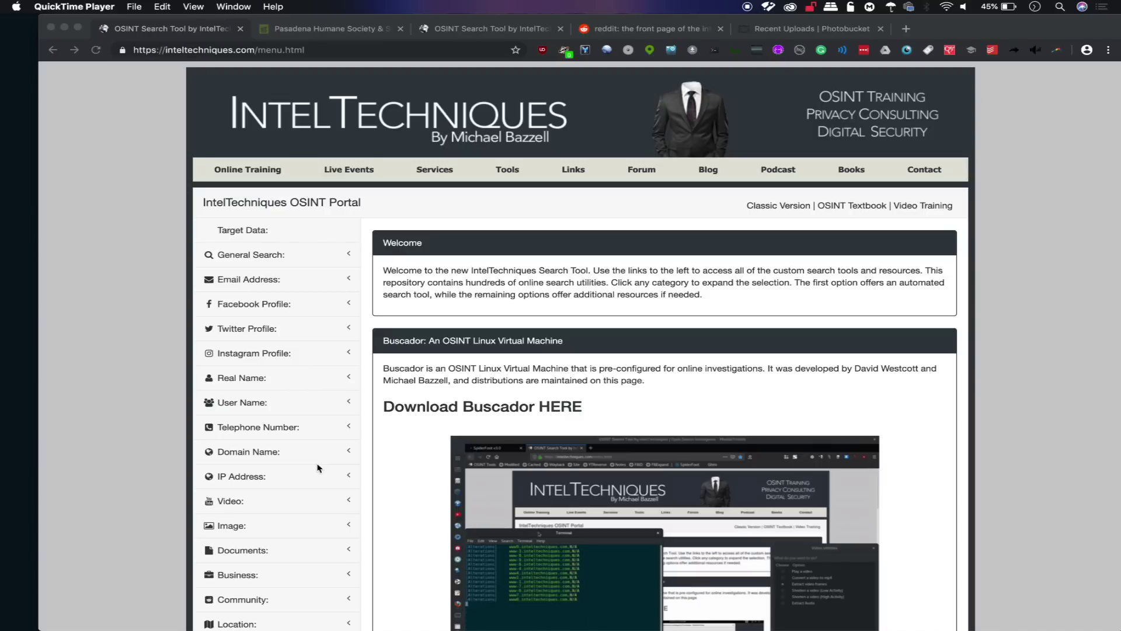
scroll(496, 417, down, 2)
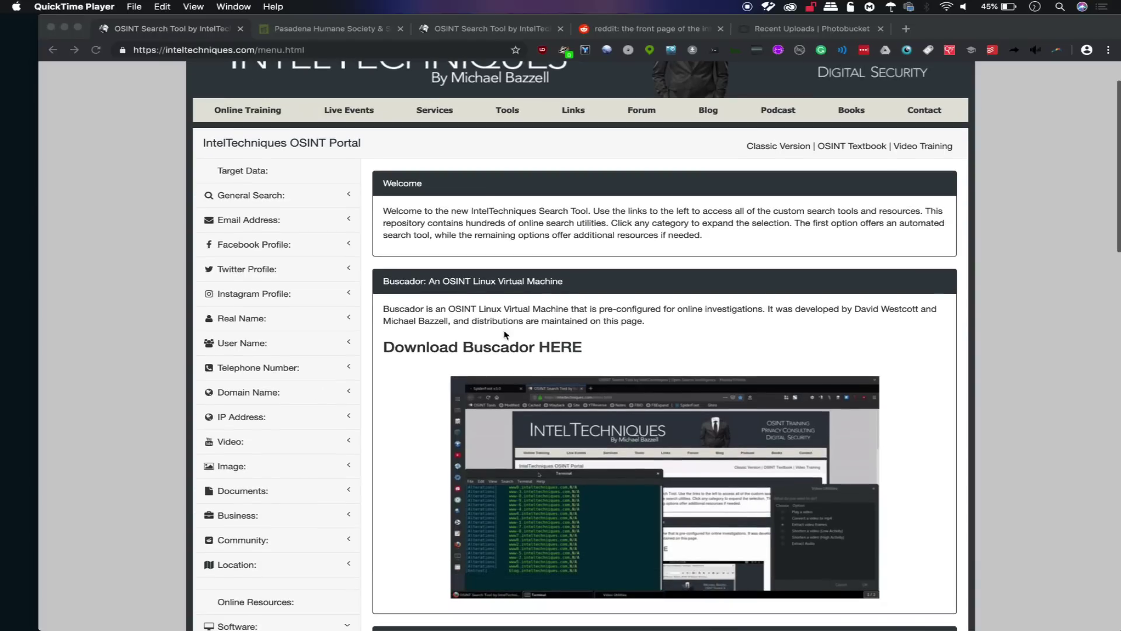
scroll(513, 356, up, 2)
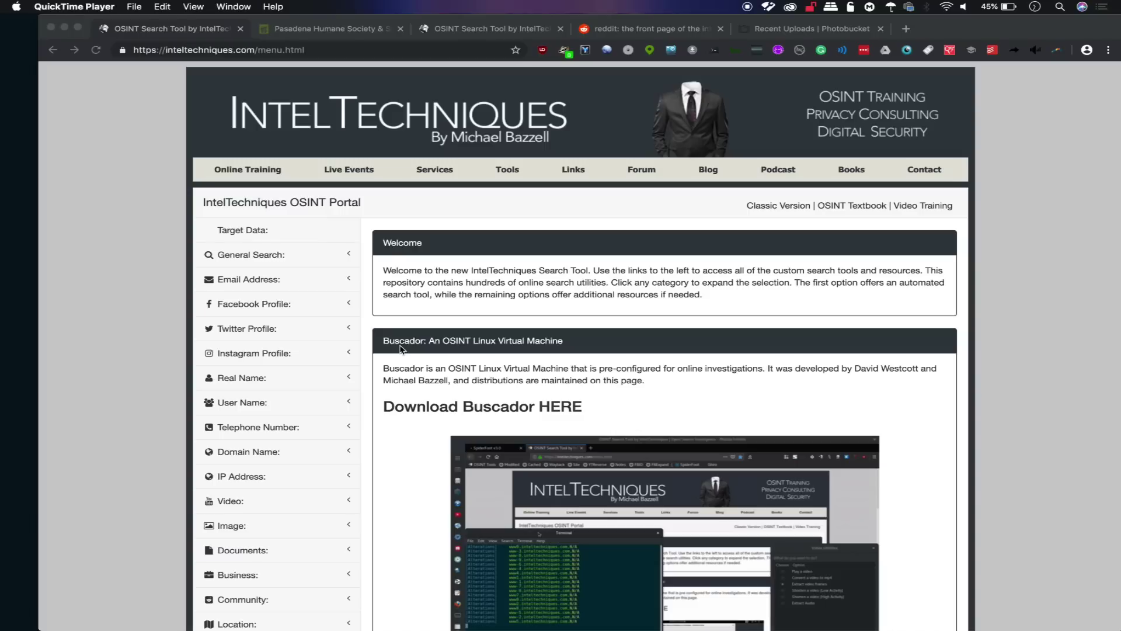
scroll(467, 367, down, 5)
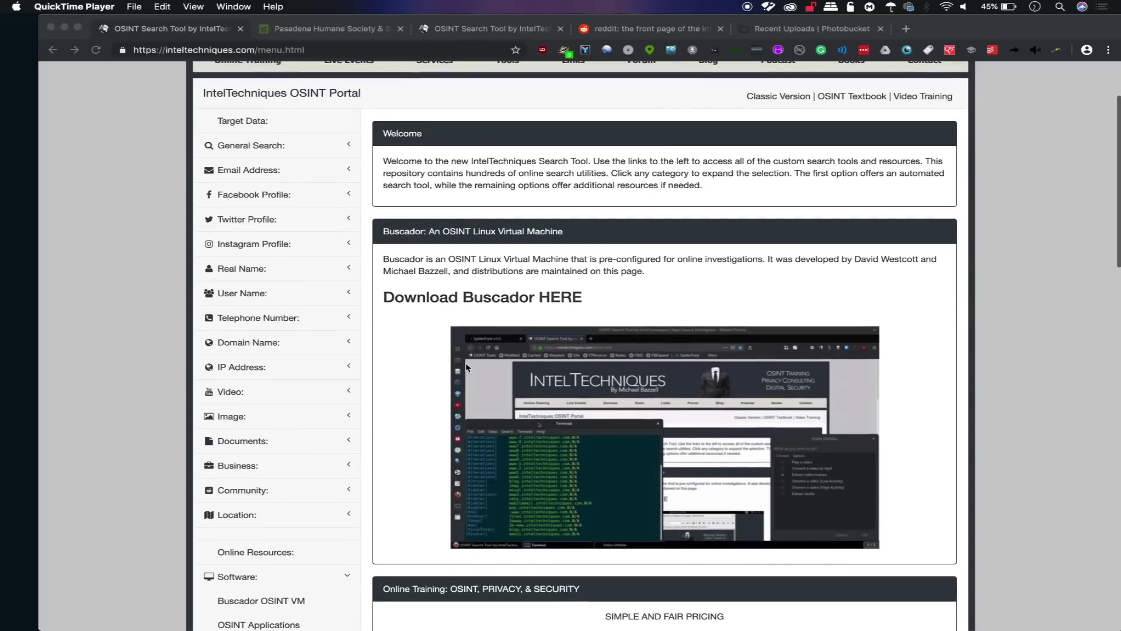
scroll(467, 367, up, 5)
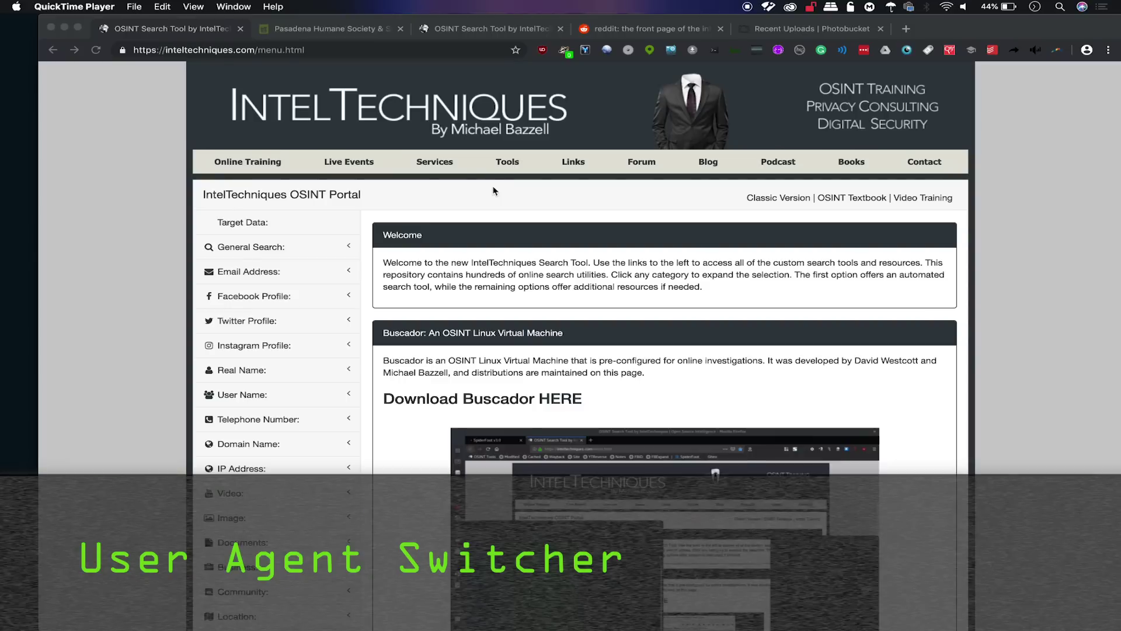
Make the Pasadena Humane Society site identify as MeeGo - Nokia N9, then go to the Reddit tab.
click(318, 31)
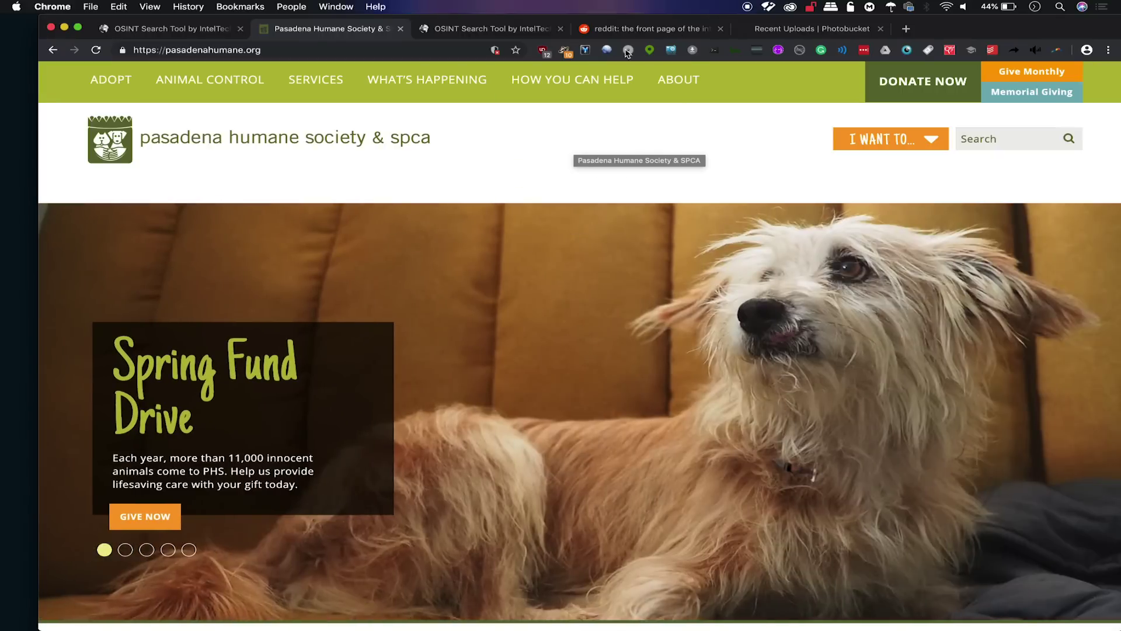
mouse_move(565, 89)
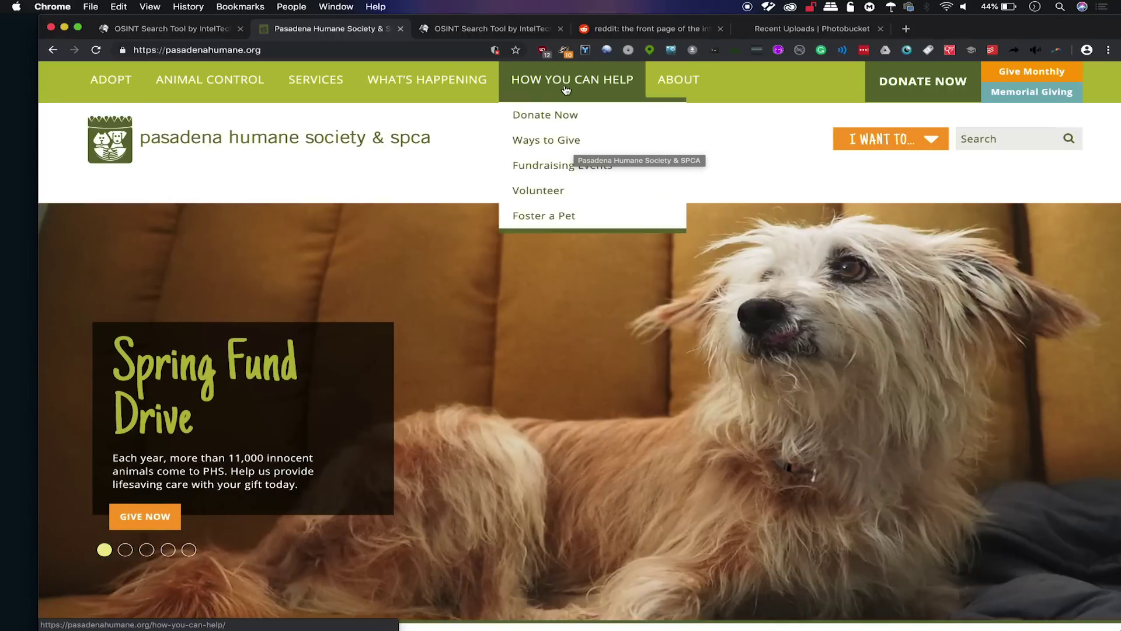
click(607, 51)
click(483, 91)
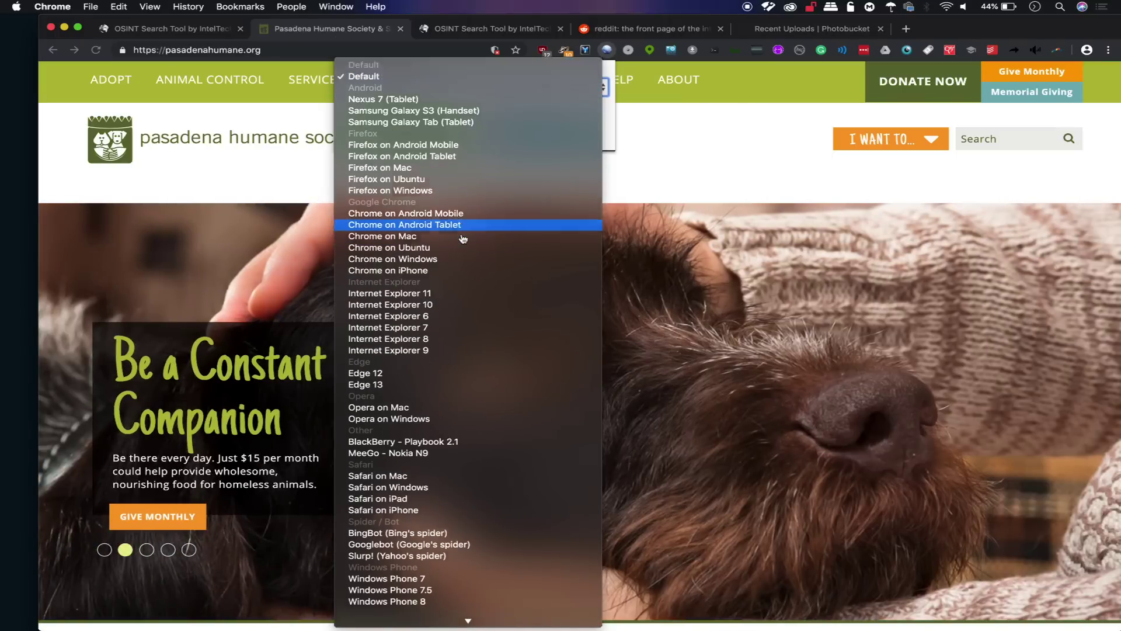
scroll(463, 239, down, 2)
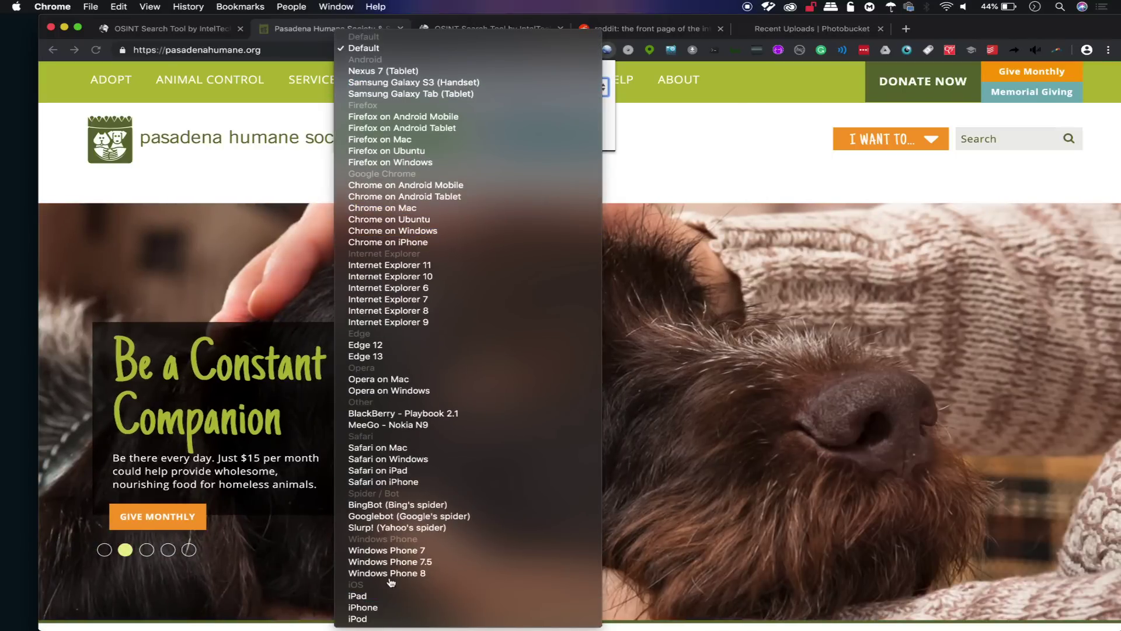
click(447, 425)
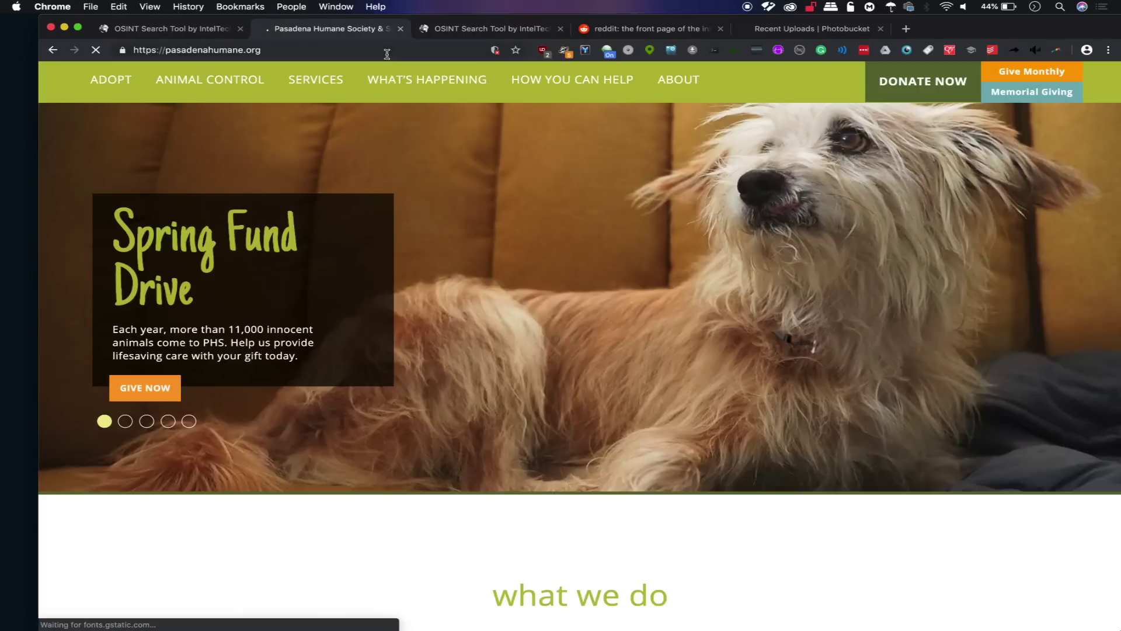
click(385, 54)
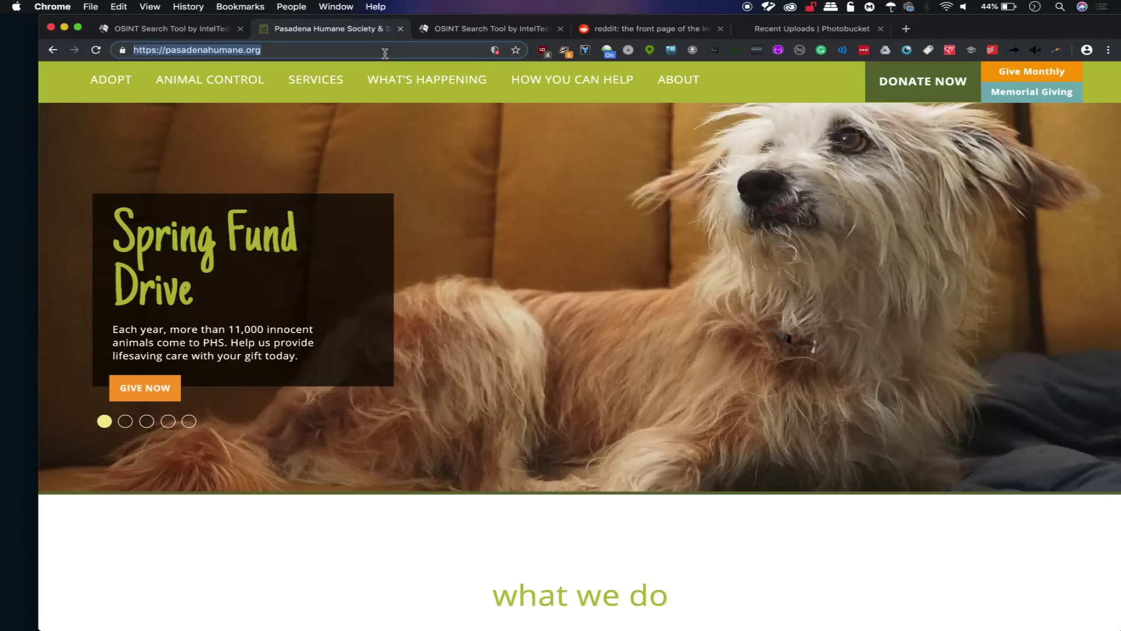
click(603, 28)
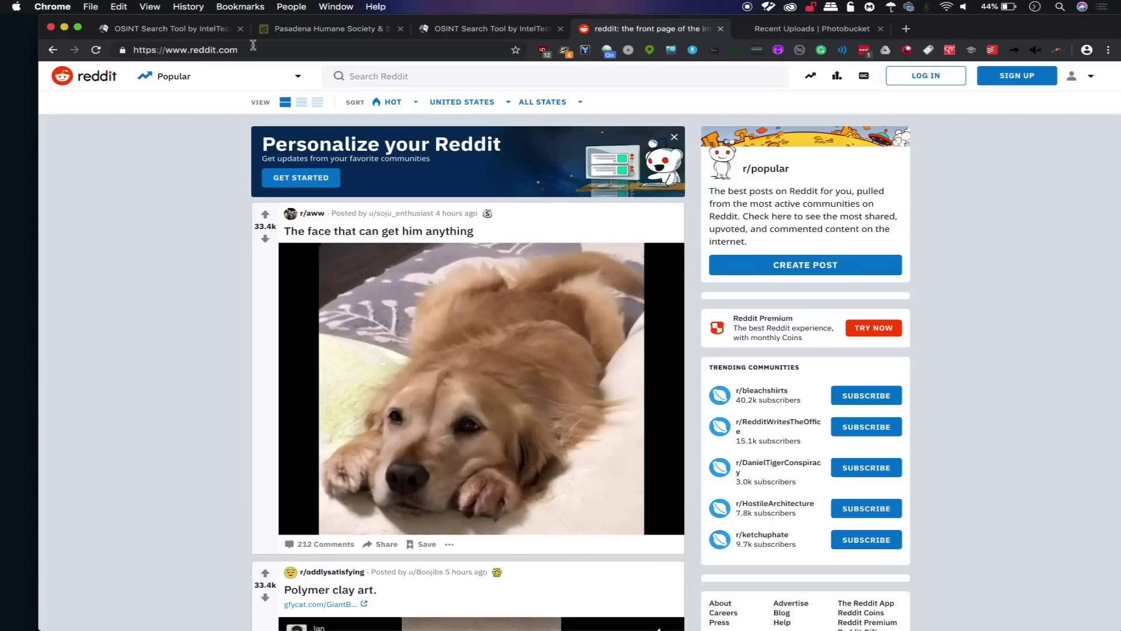
Reload Reddit and switch the user agent to Samsung Galaxy Tab (Tablet).
click(96, 51)
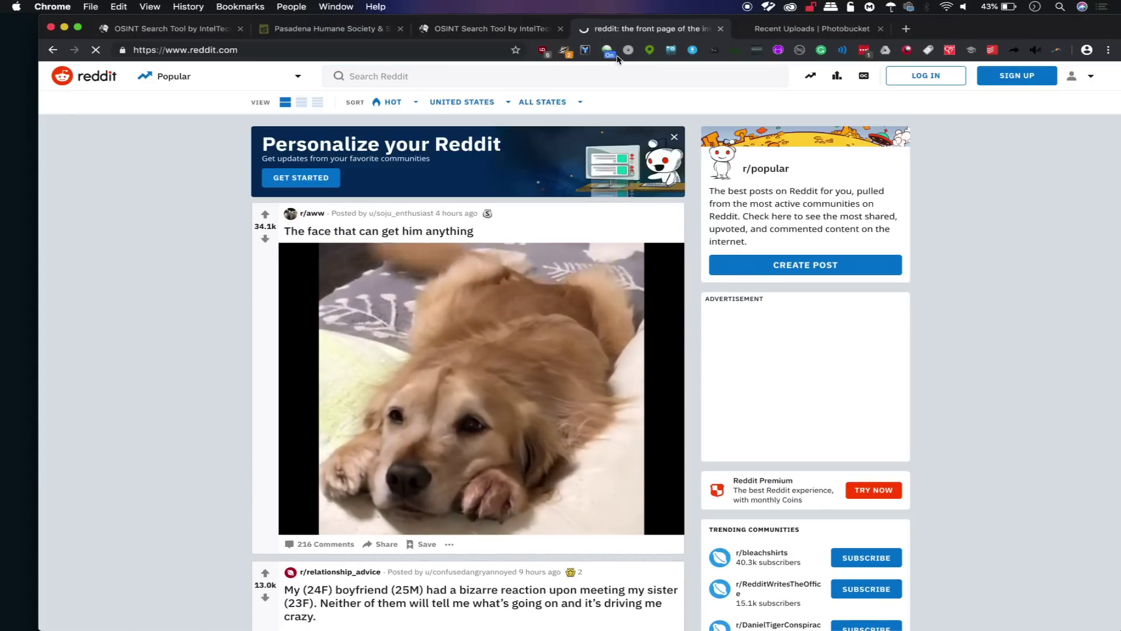
click(609, 51)
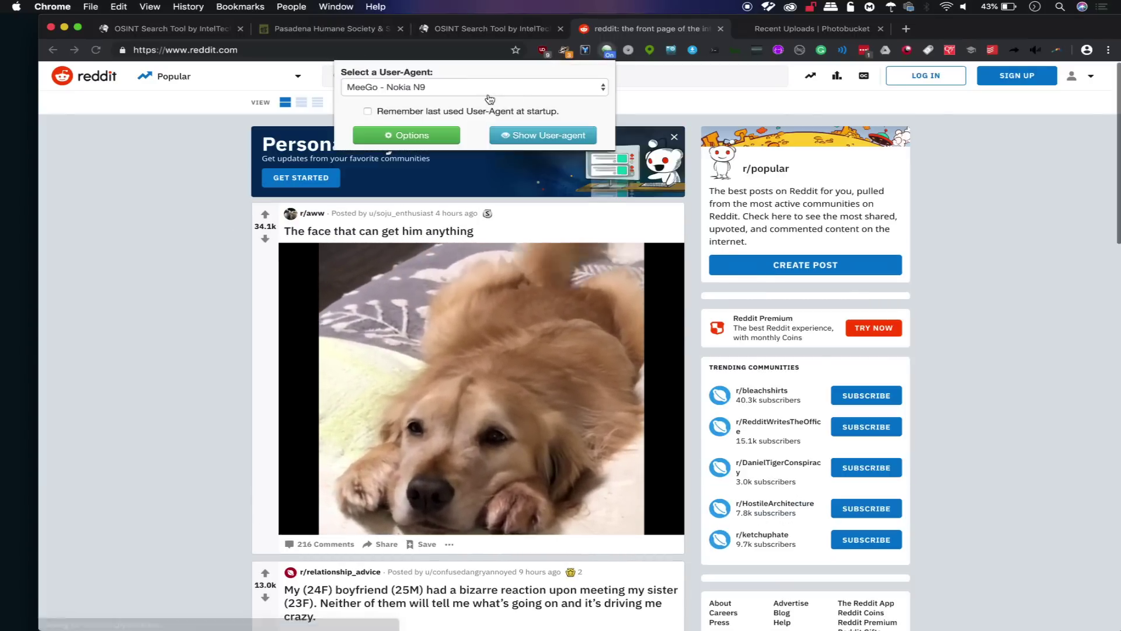
click(490, 92)
scroll(490, 96, up, 5)
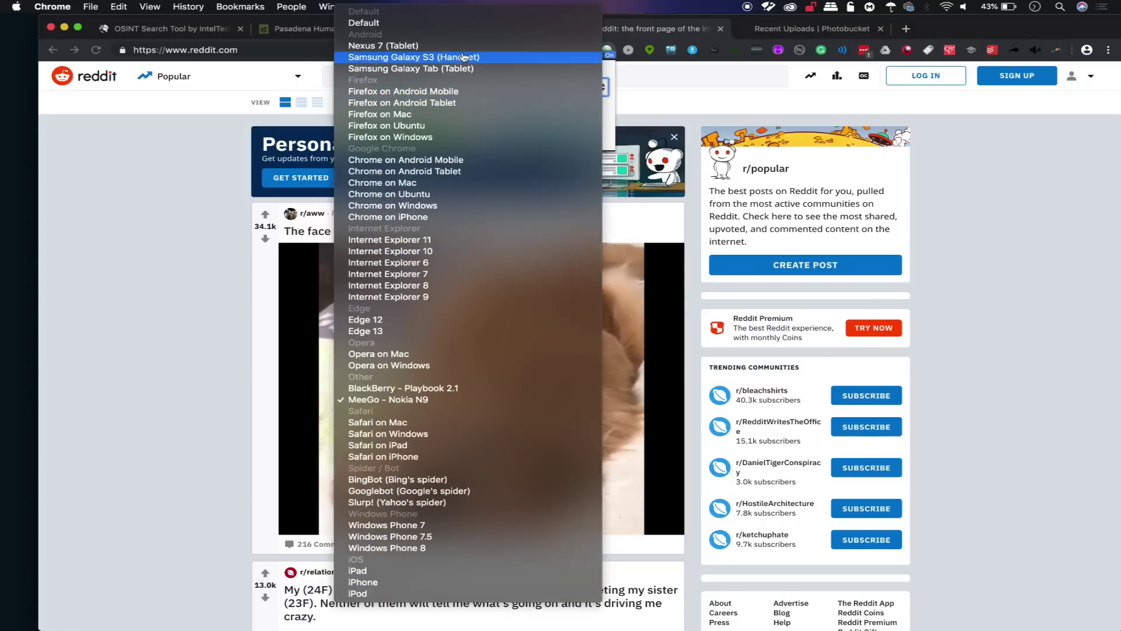
click(478, 70)
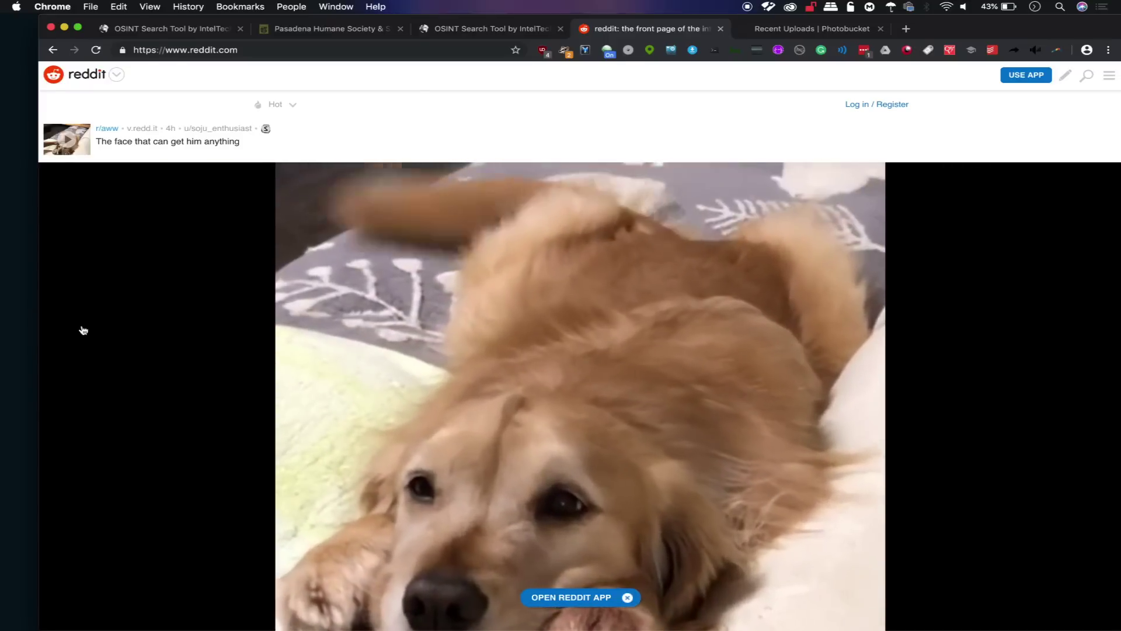
Play the dog video full screen and exit, keep Samsung Galaxy Tab, then return to Pasadena Humane Society.
click(83, 330)
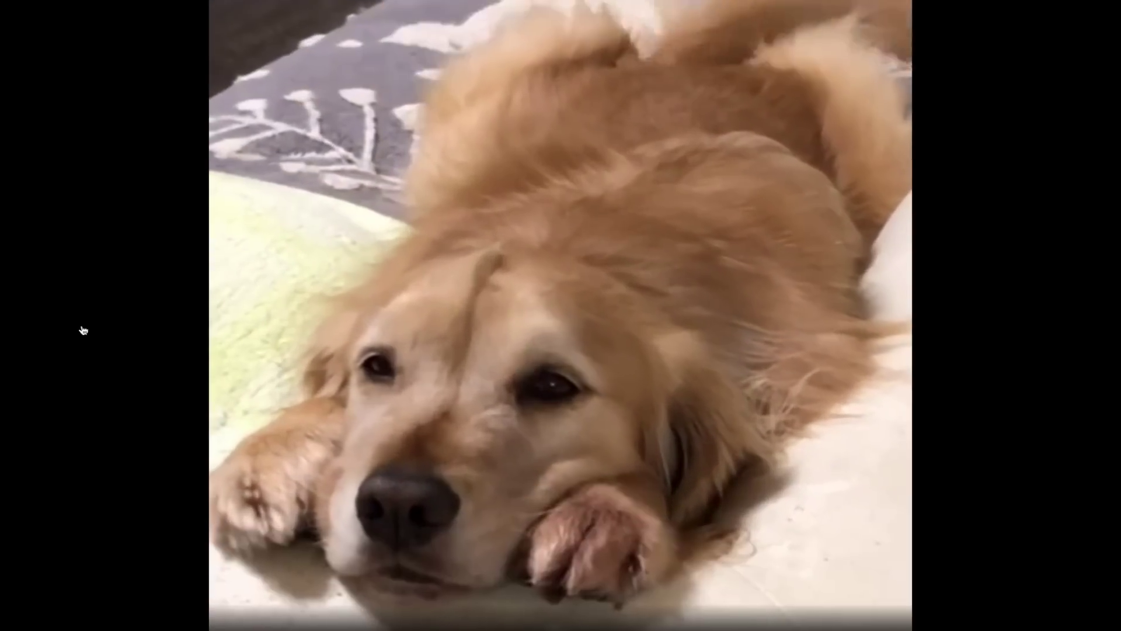
key(Escape)
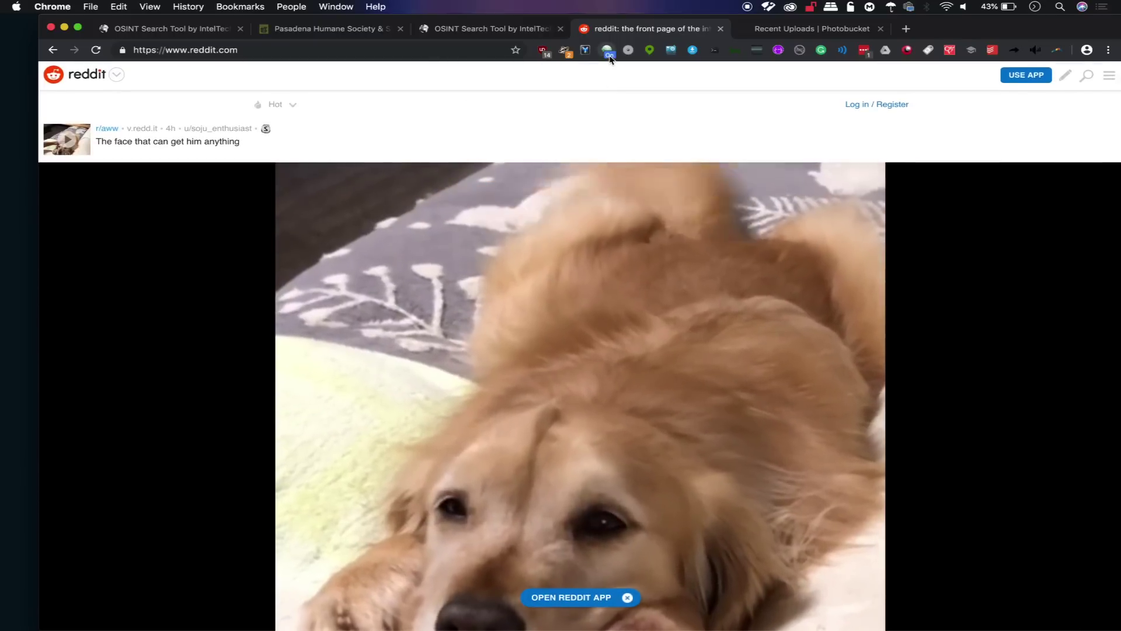
click(608, 51)
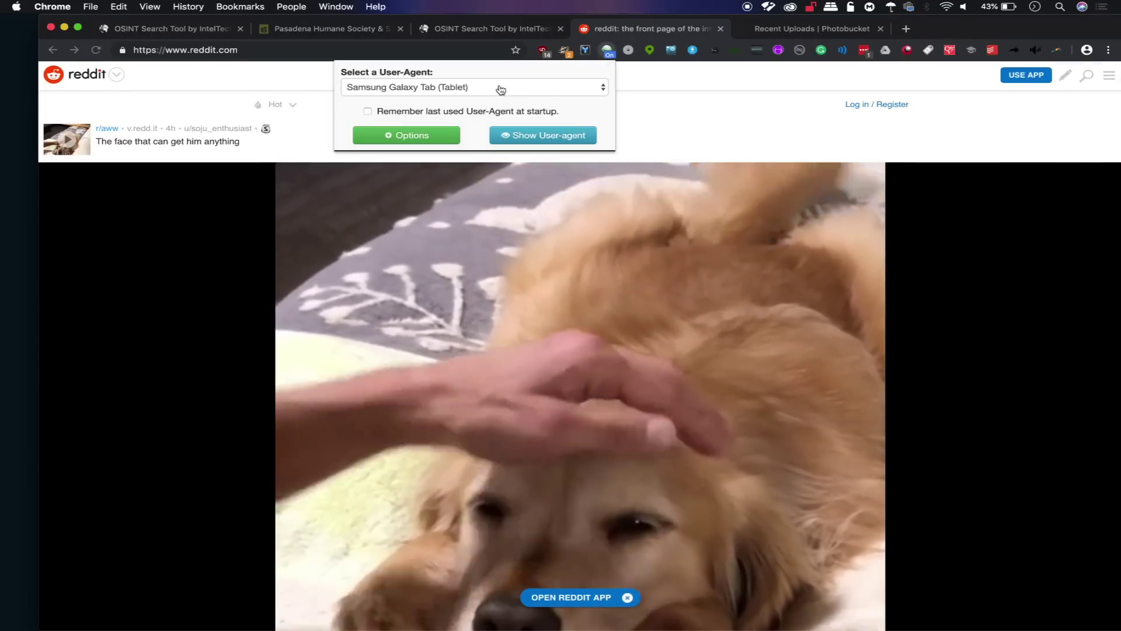
click(500, 89)
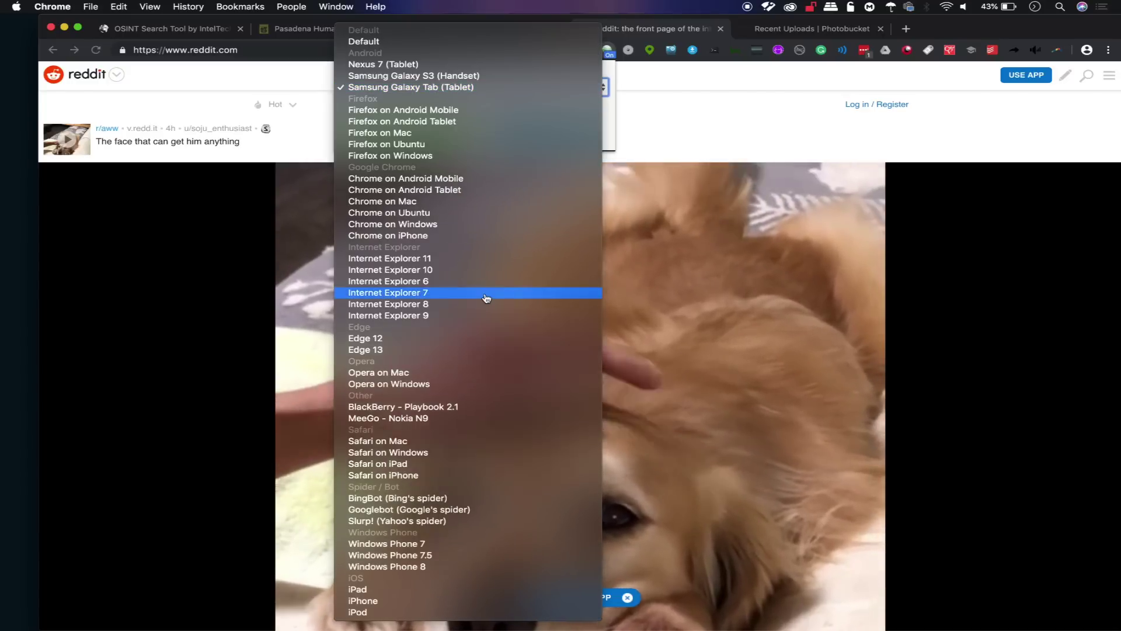
click(325, 350)
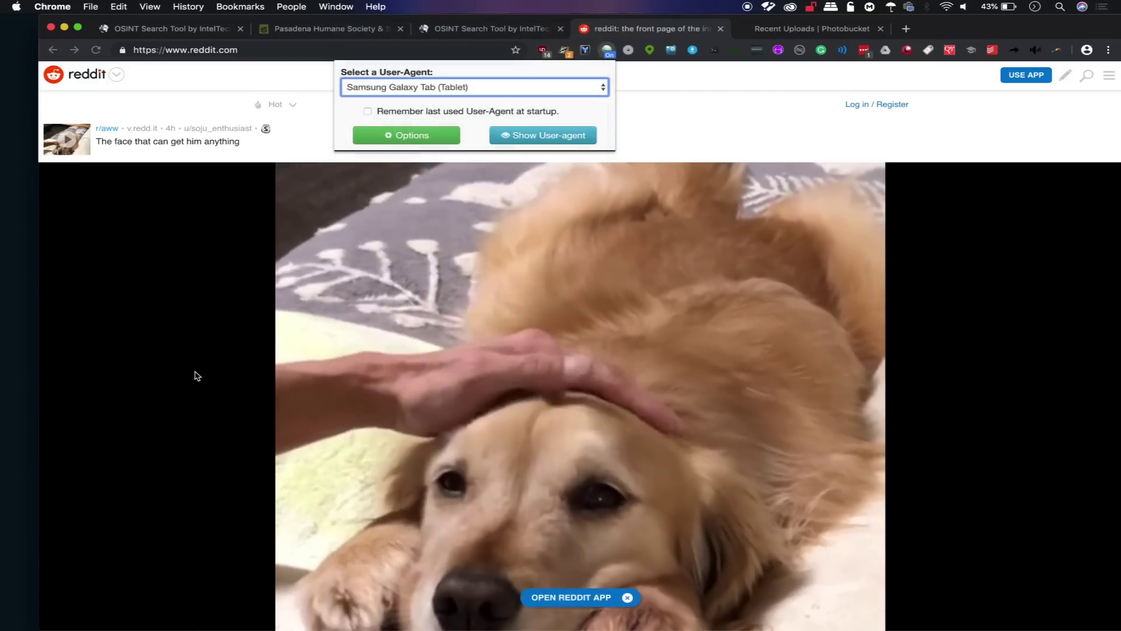
click(321, 28)
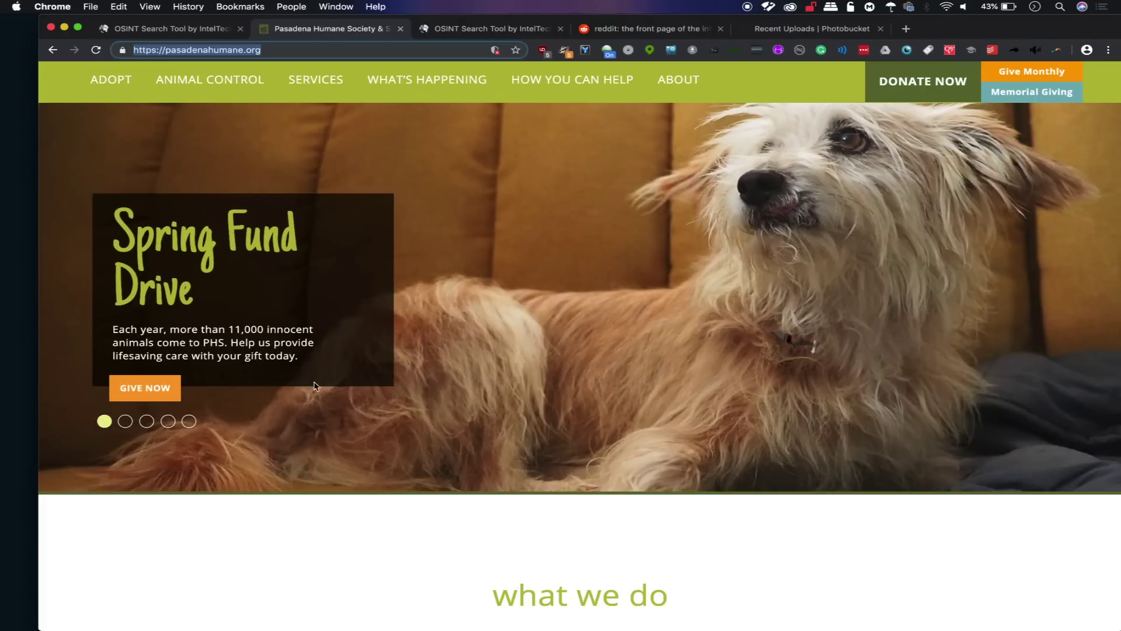
On the Reddit tab, set the user agent to Bing's search spider.
click(510, 29)
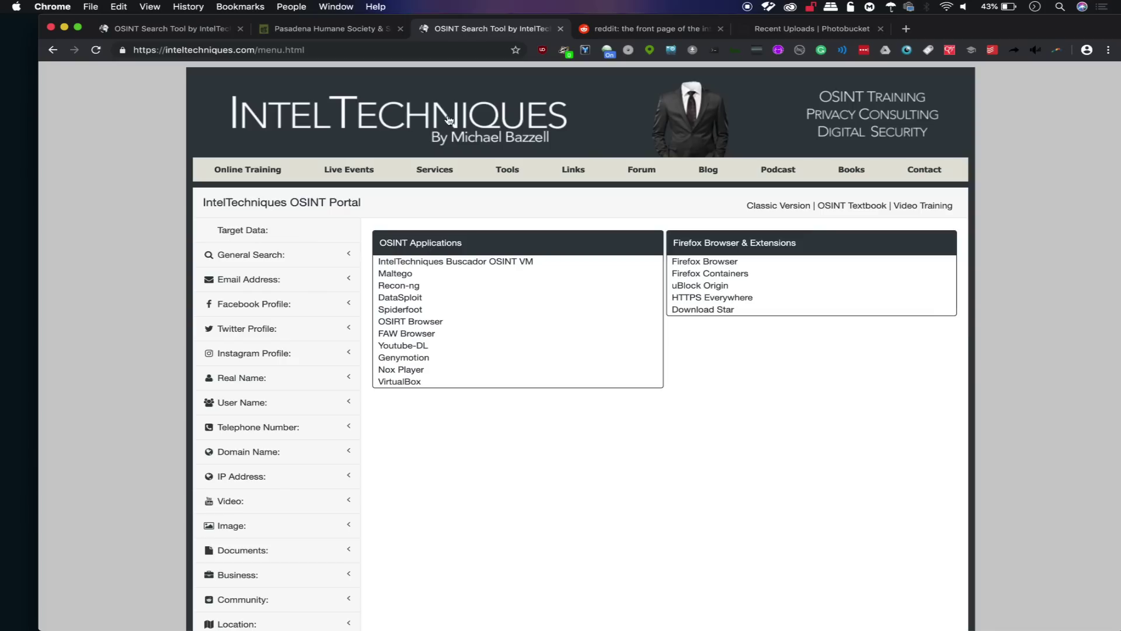
click(620, 25)
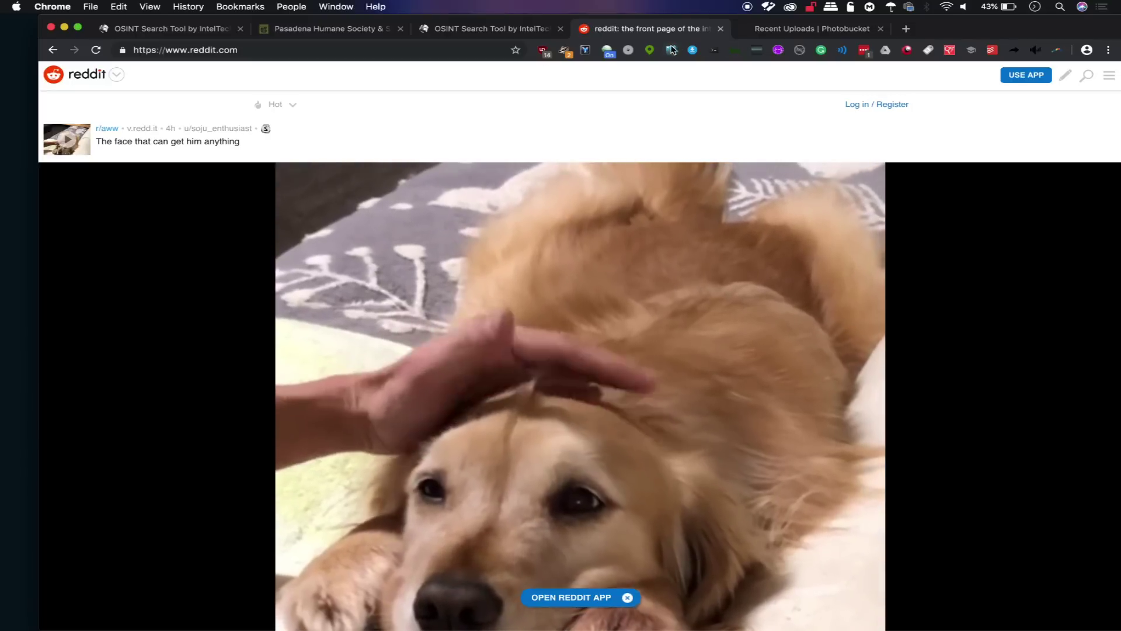
click(608, 50)
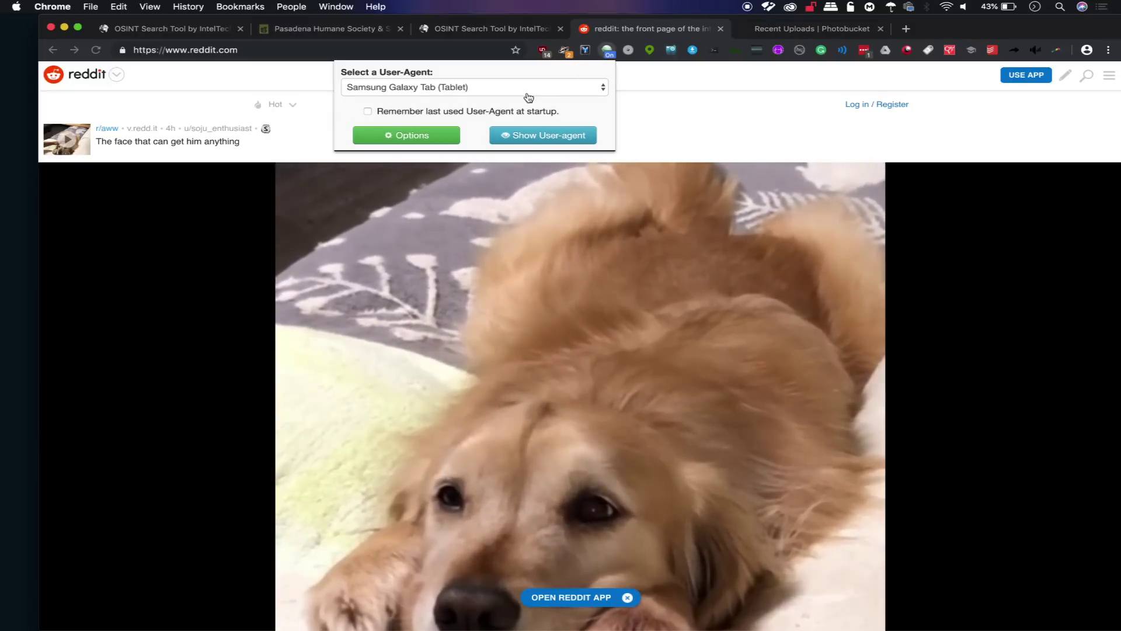
click(444, 87)
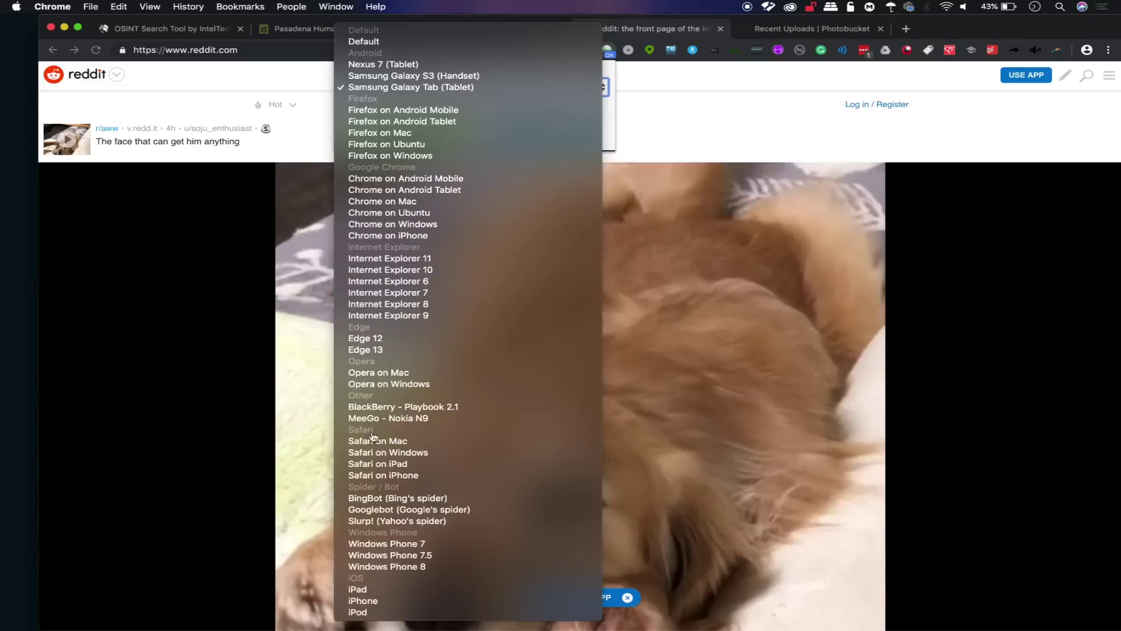
click(397, 498)
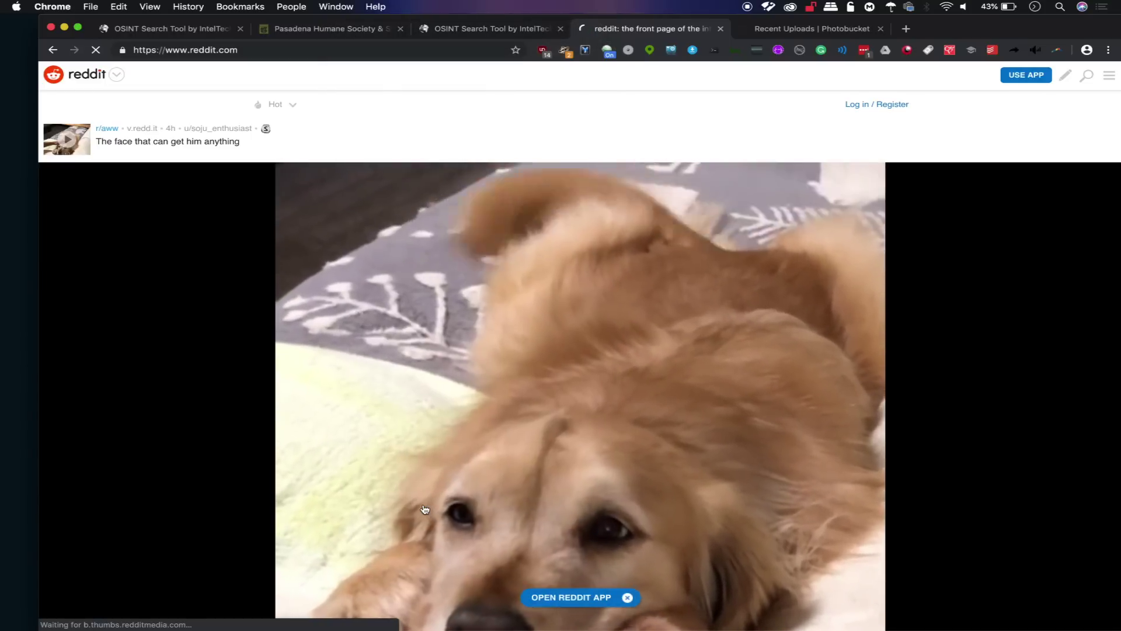
Scroll the Reddit page, which fails to load posts, then return to Pasadena Humane Society.
scroll(375, 393, down, 3)
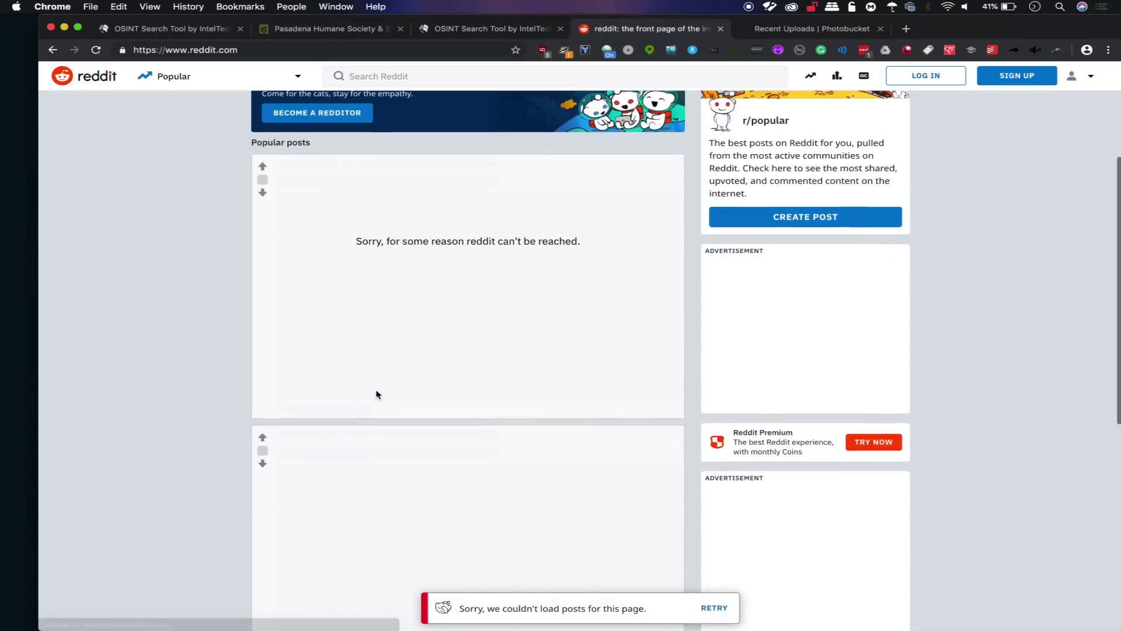
scroll(377, 396, down, 6)
scroll(375, 393, up, 10)
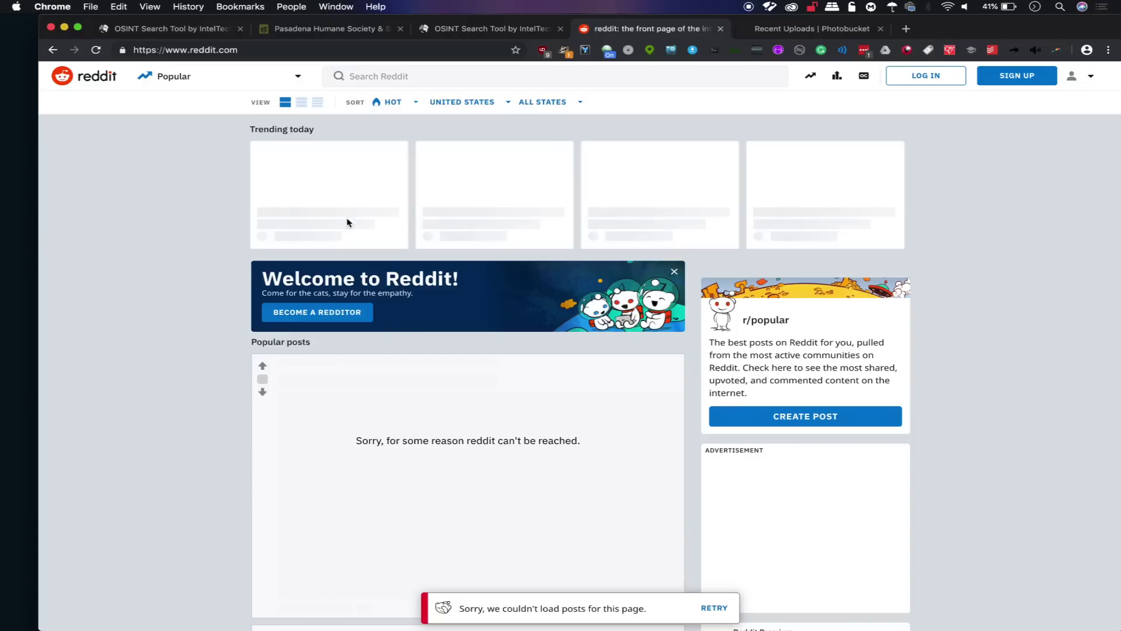
scroll(576, 409, down, 4)
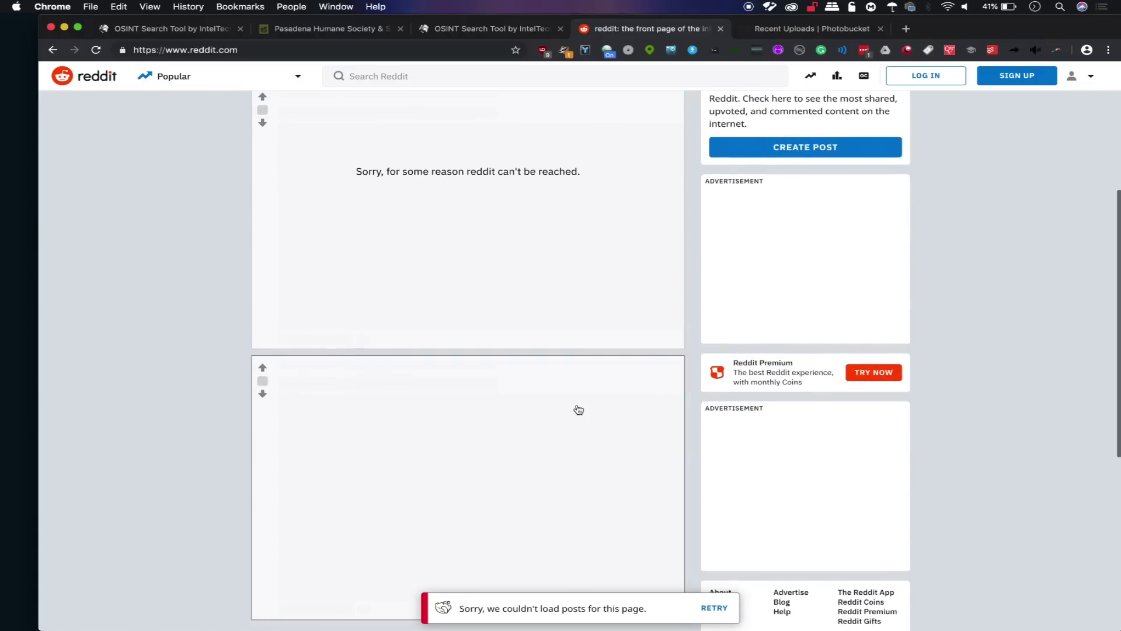
scroll(576, 405, up, 4)
scroll(484, 534, up, 1)
scroll(483, 533, down, 5)
scroll(483, 533, up, 5)
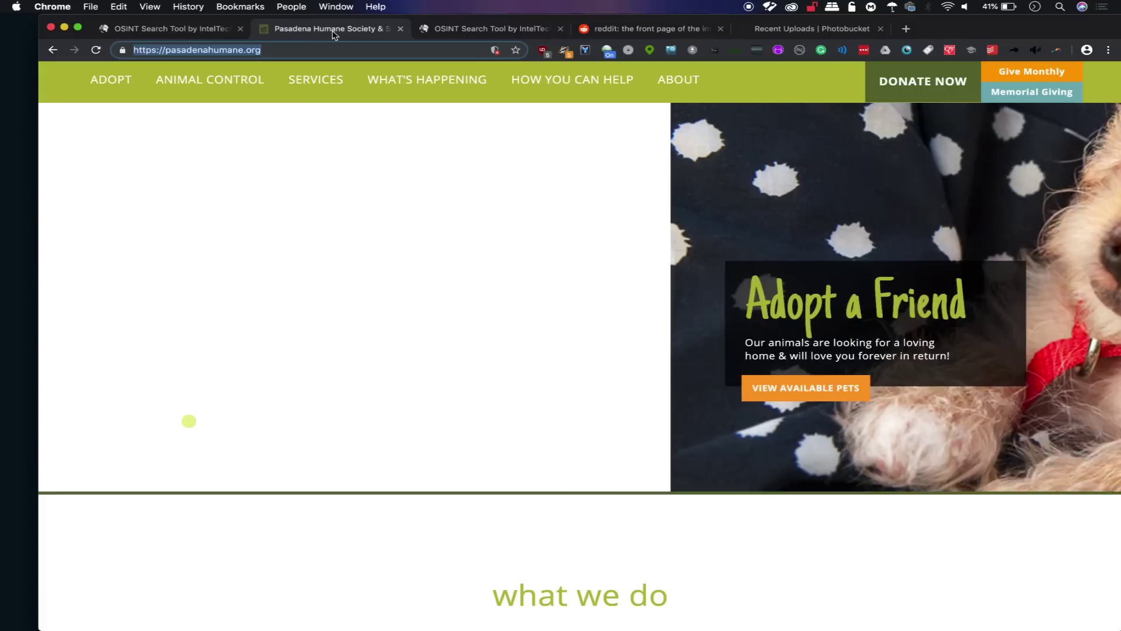
click(333, 31)
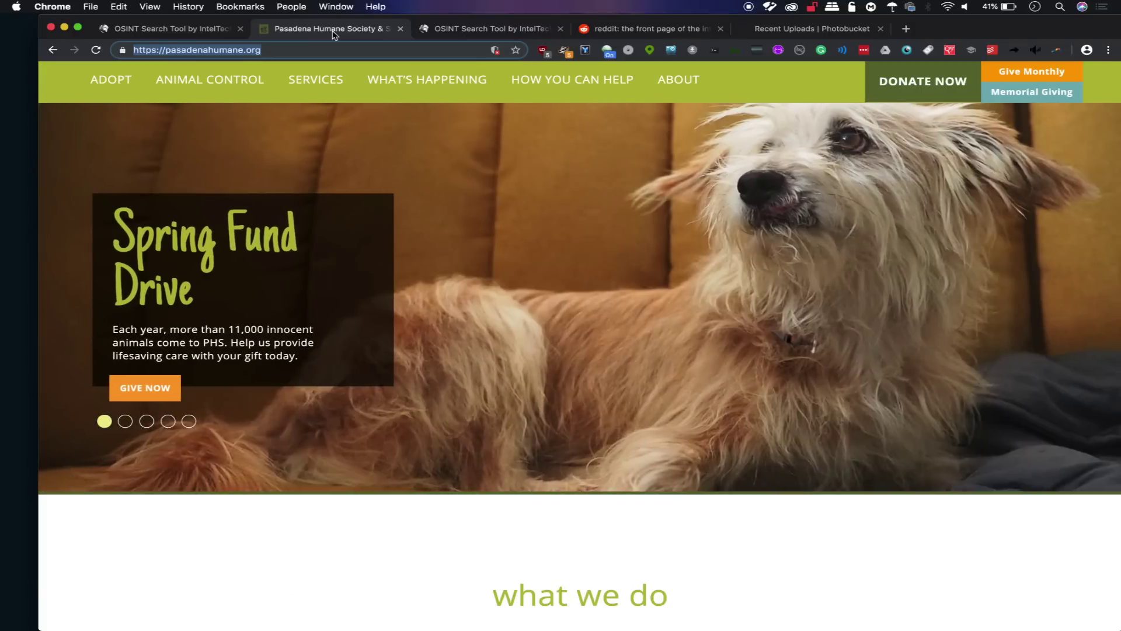
mouse_move(546, 73)
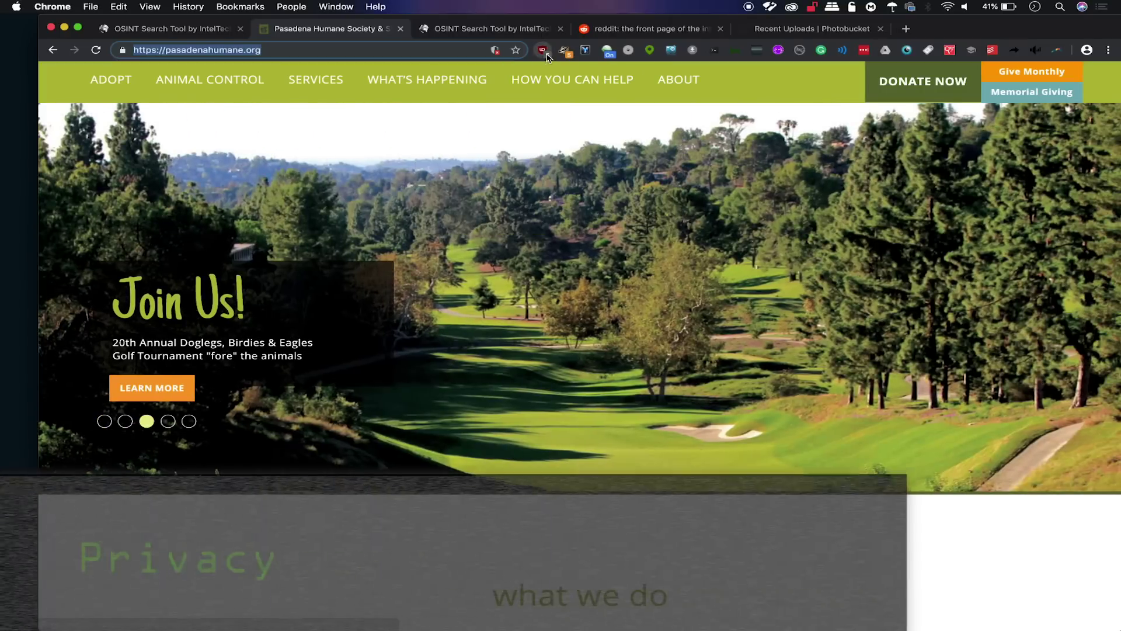
click(543, 50)
click(565, 51)
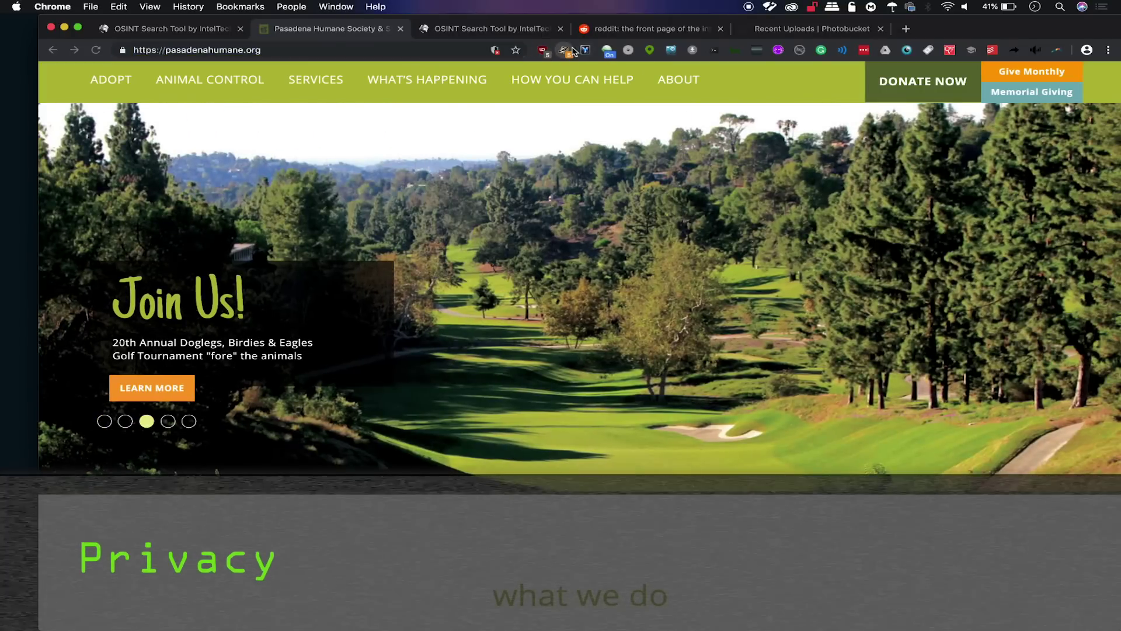
click(564, 50)
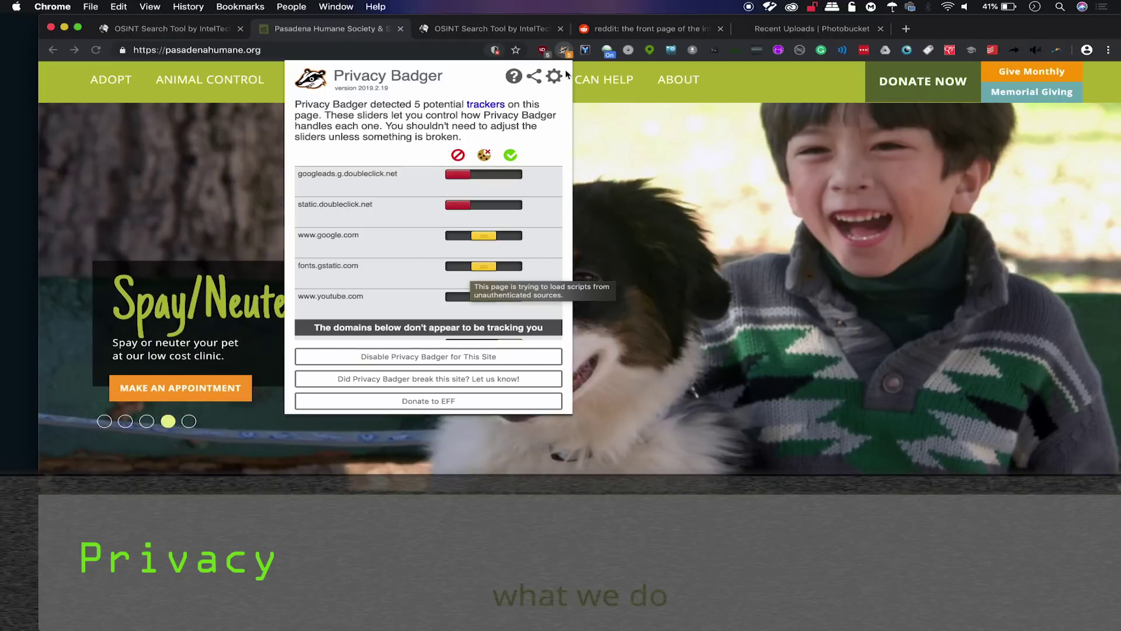
click(565, 51)
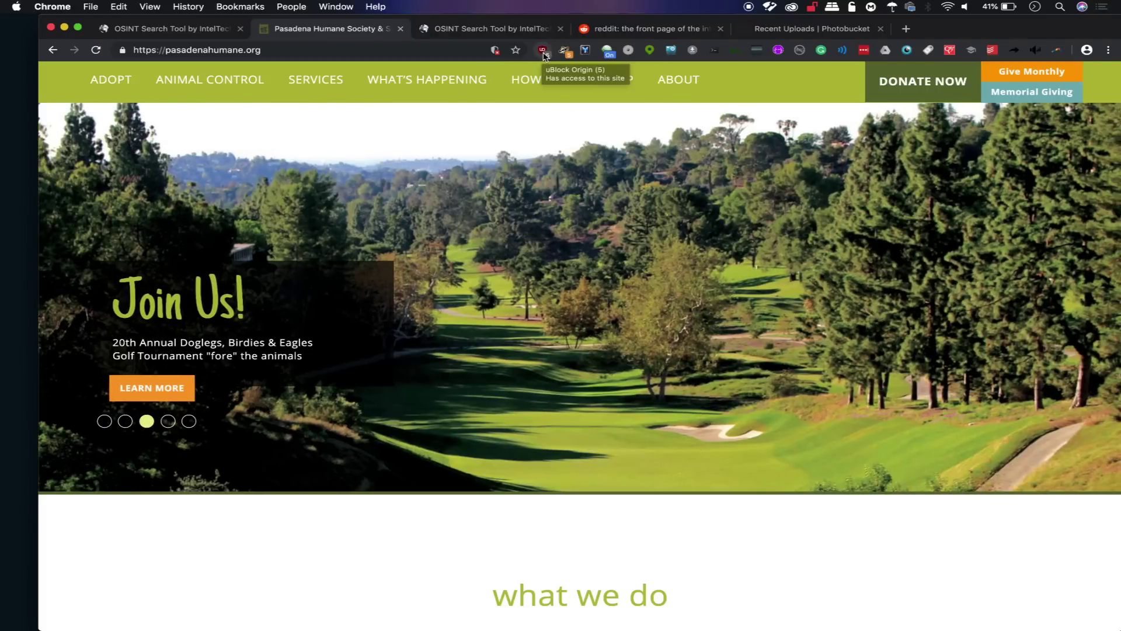
click(543, 52)
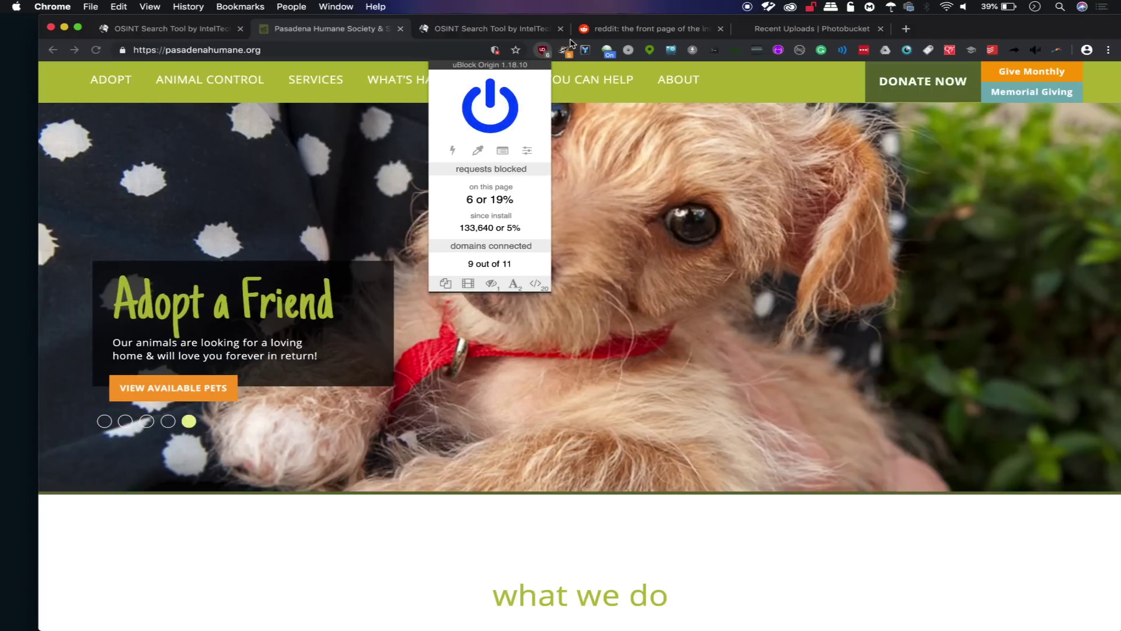
click(565, 52)
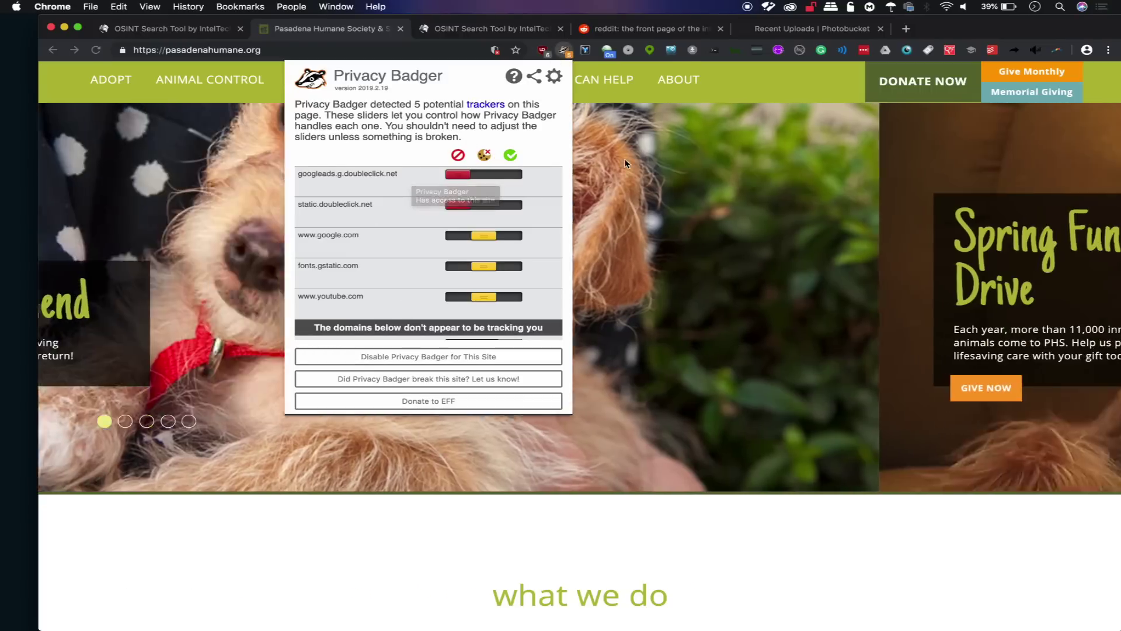
click(628, 168)
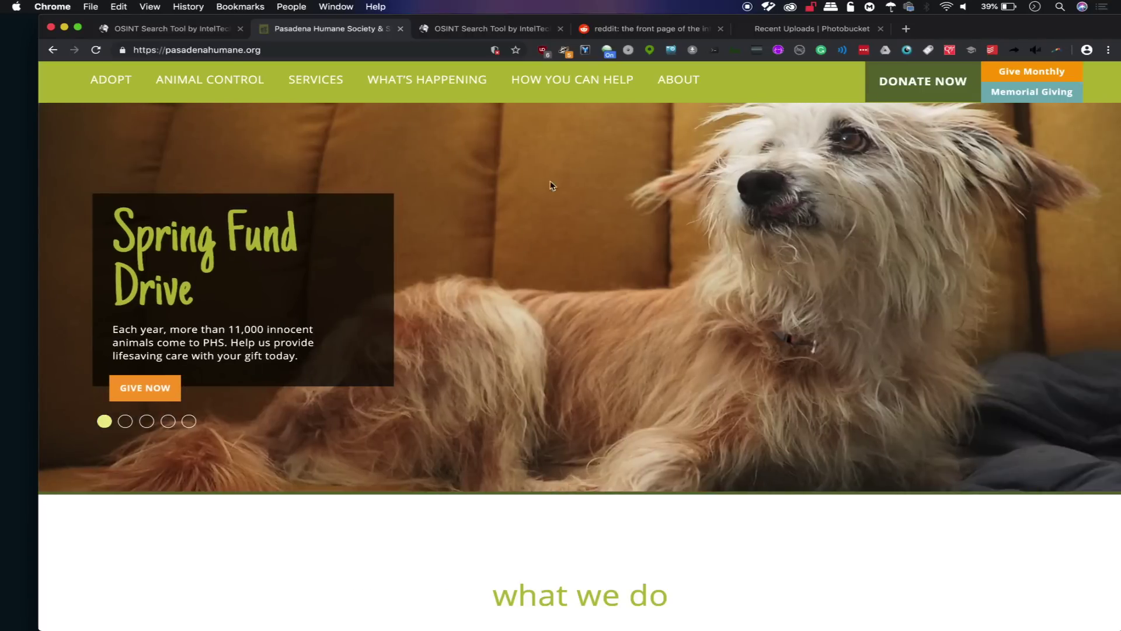
Load the PBS Kids site by entering pbs in the address bar.
scroll(527, 302, down, 8)
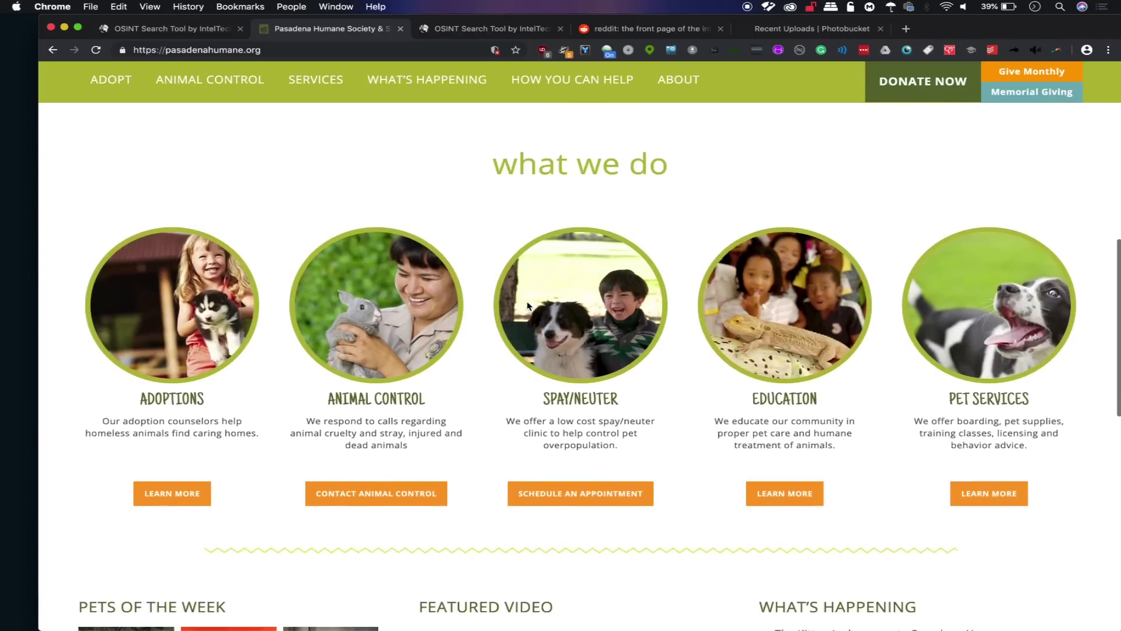
scroll(527, 300, down, 5)
scroll(528, 304, up, 15)
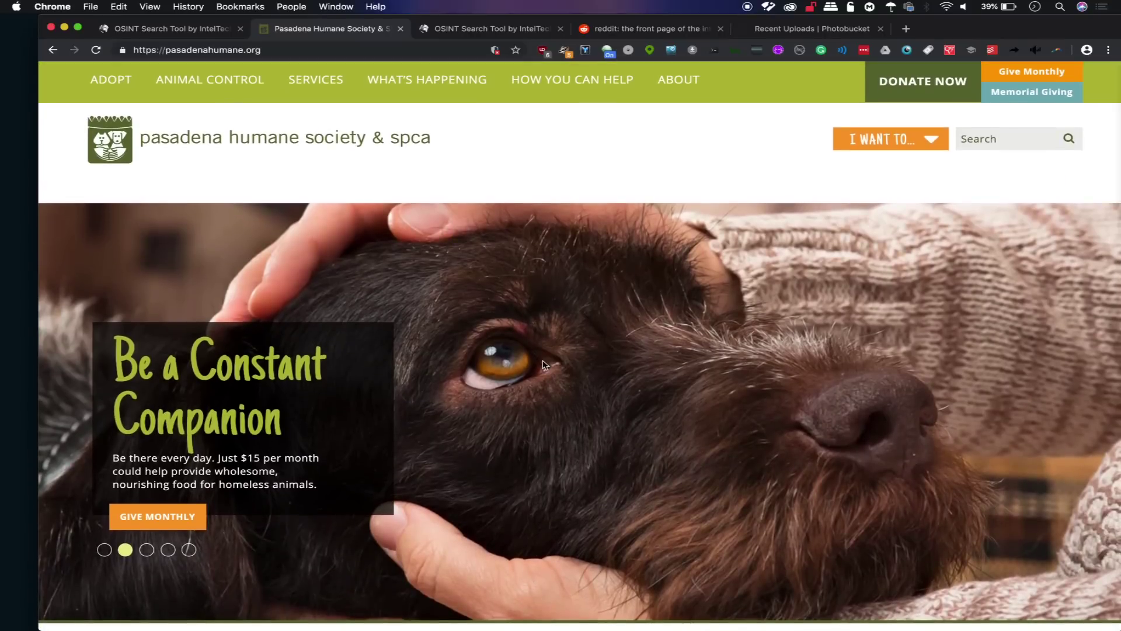
scroll(543, 365, down, 3)
click(319, 52)
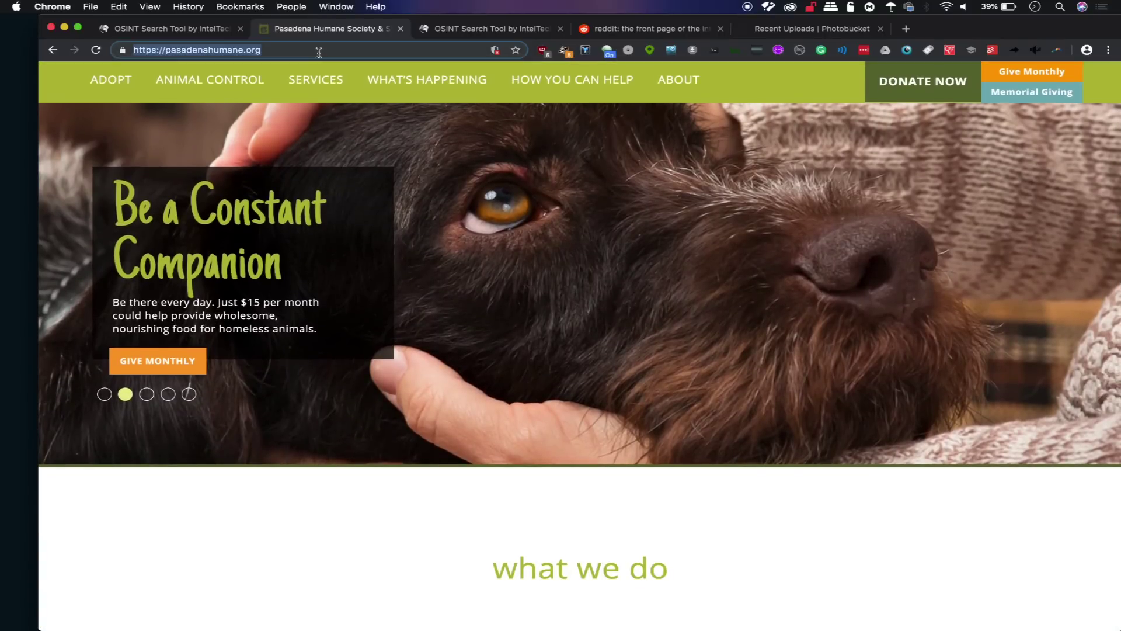
text(pbs kids)
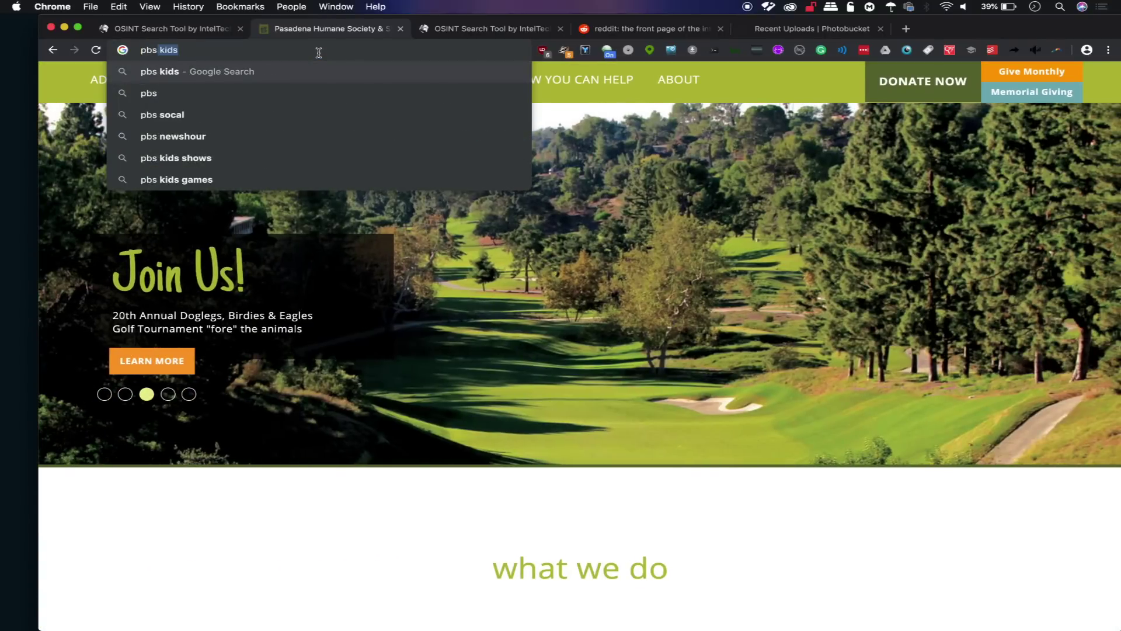
key(Return)
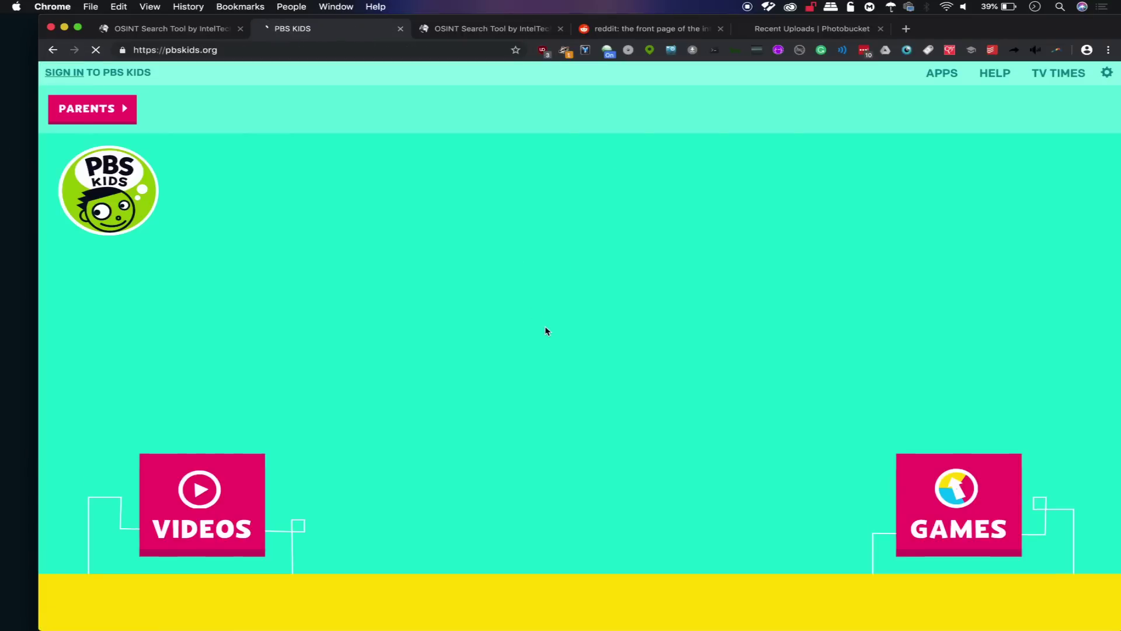
Reset the user agent from Googlebot to Default so PBS Kids reloads normally.
scroll(545, 328, down, 10)
scroll(546, 331, up, 10)
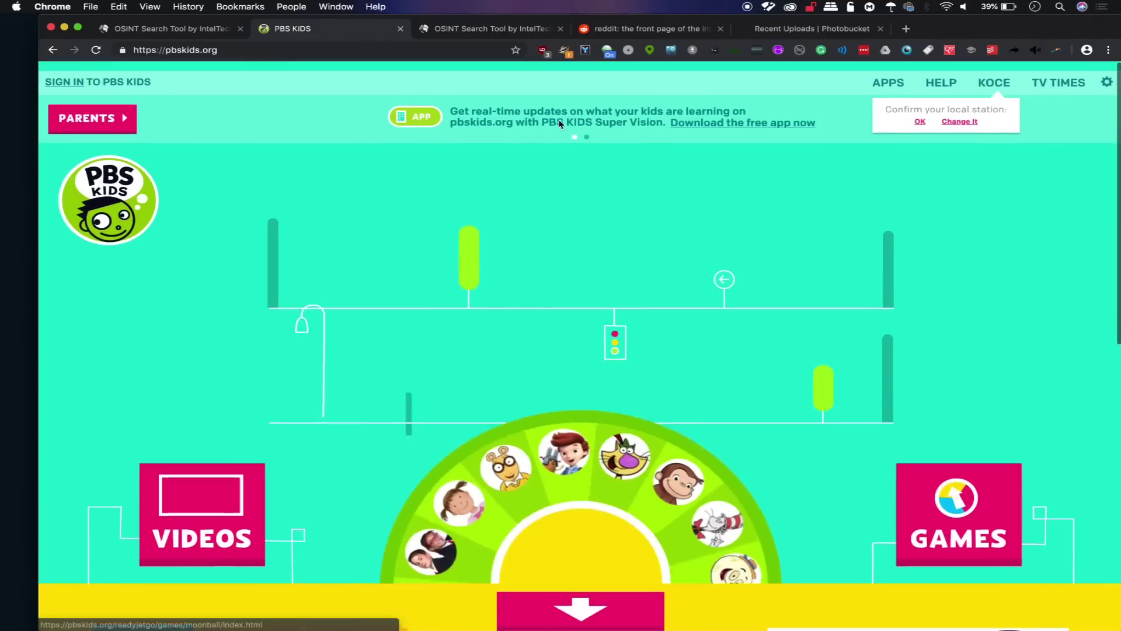
click(609, 51)
click(496, 93)
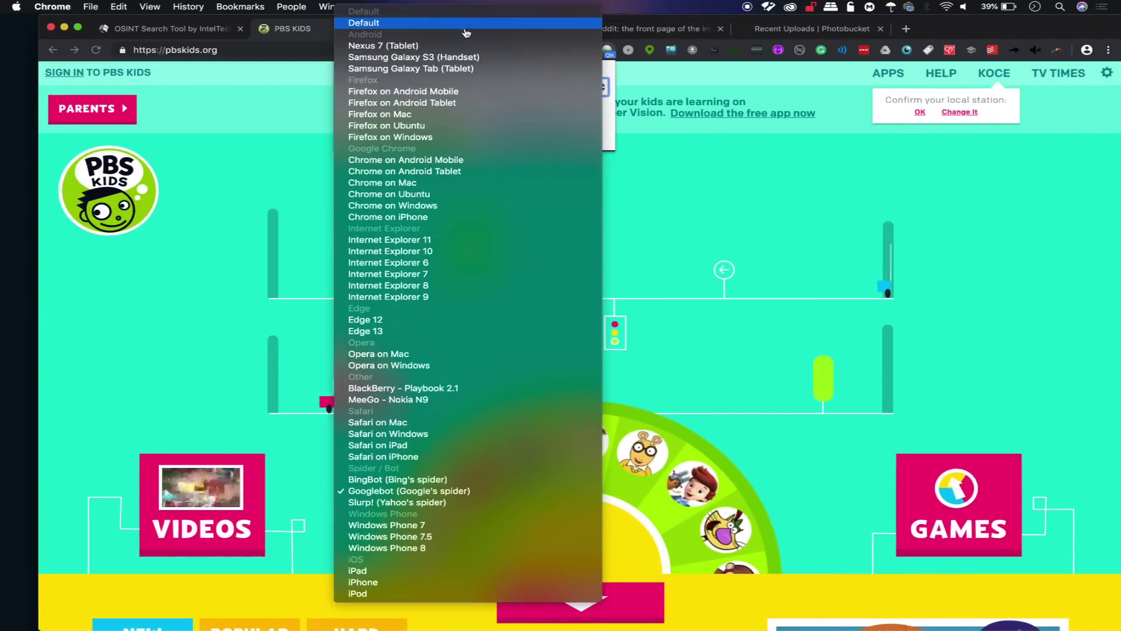
click(531, 25)
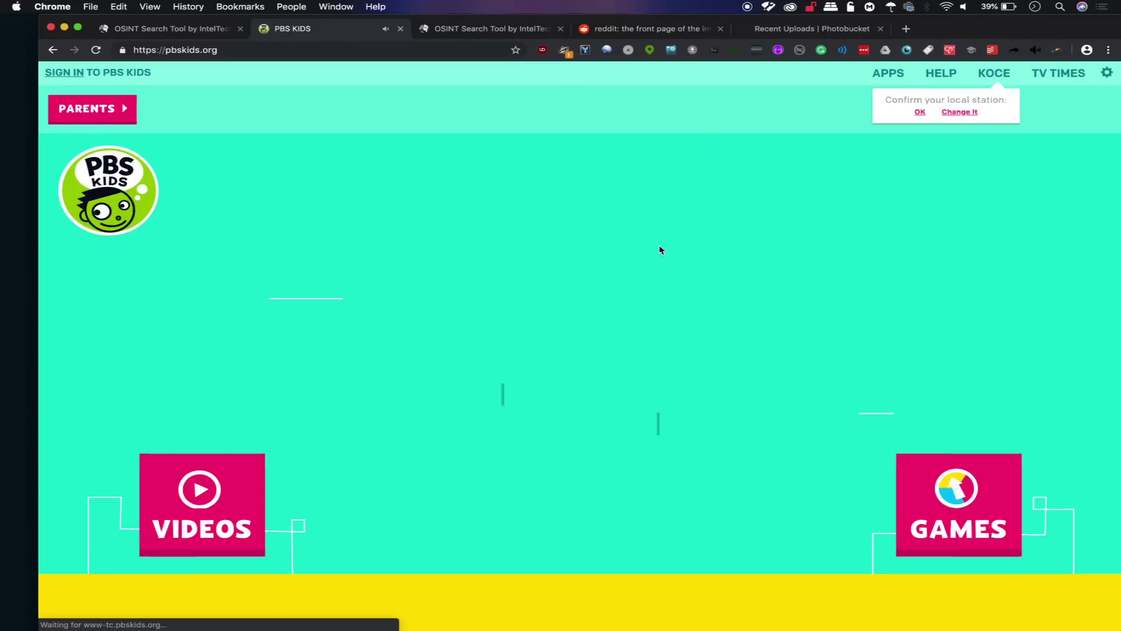
scroll(641, 257, down, 10)
scroll(641, 258, up, 15)
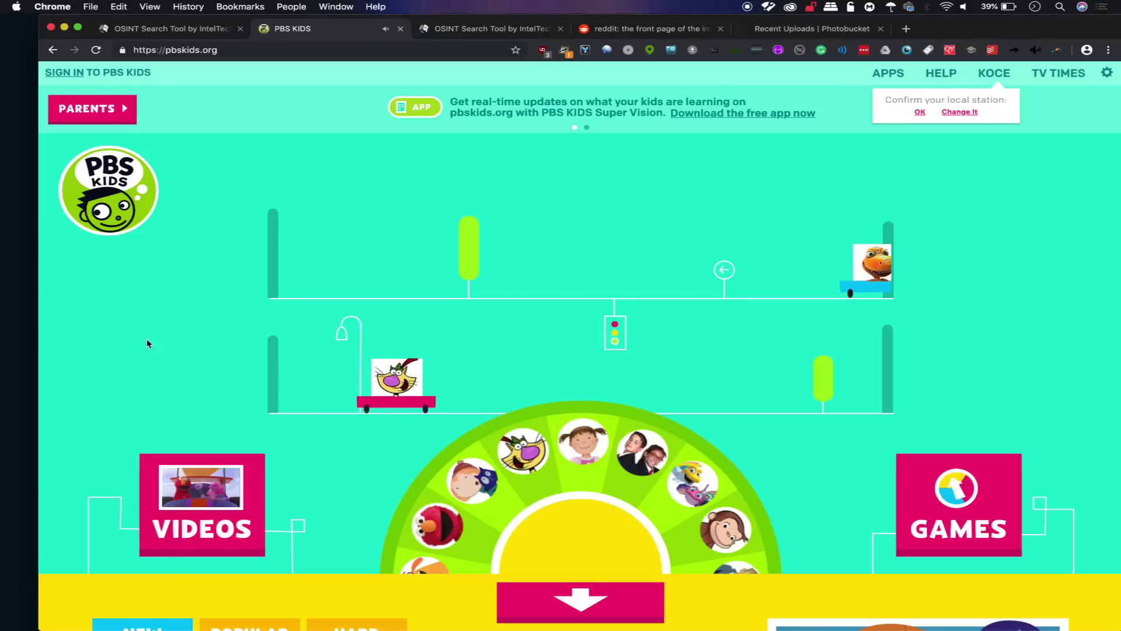
right_click(112, 313)
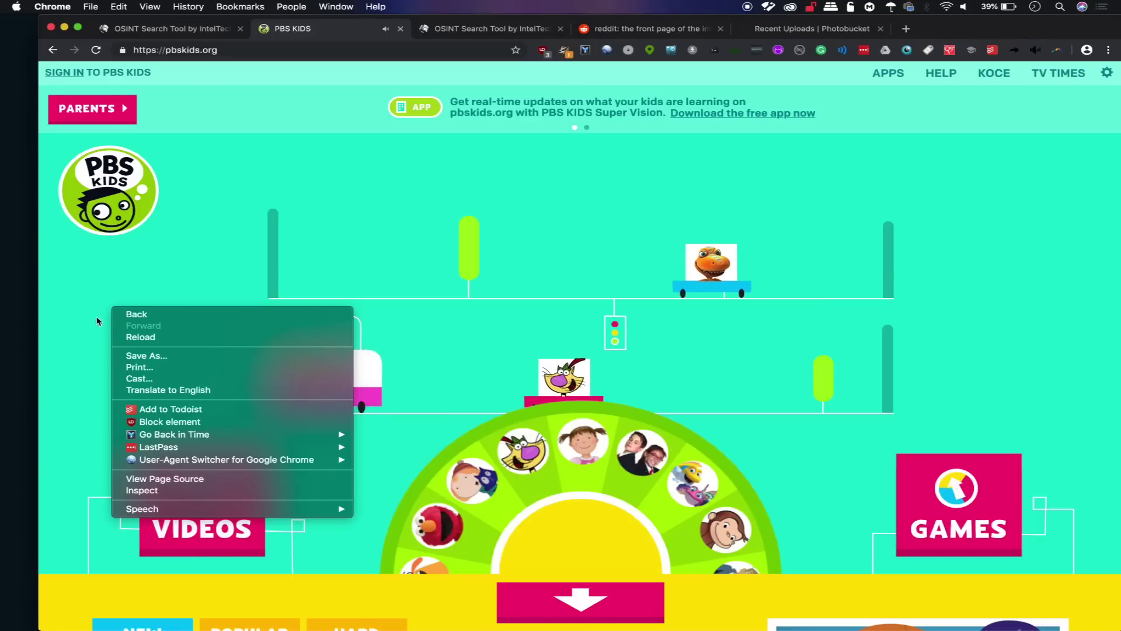
Open the Internet Archive's July 23, 2004 snapshot of pbskids.org via Go Back in Time.
mouse_move(198, 437)
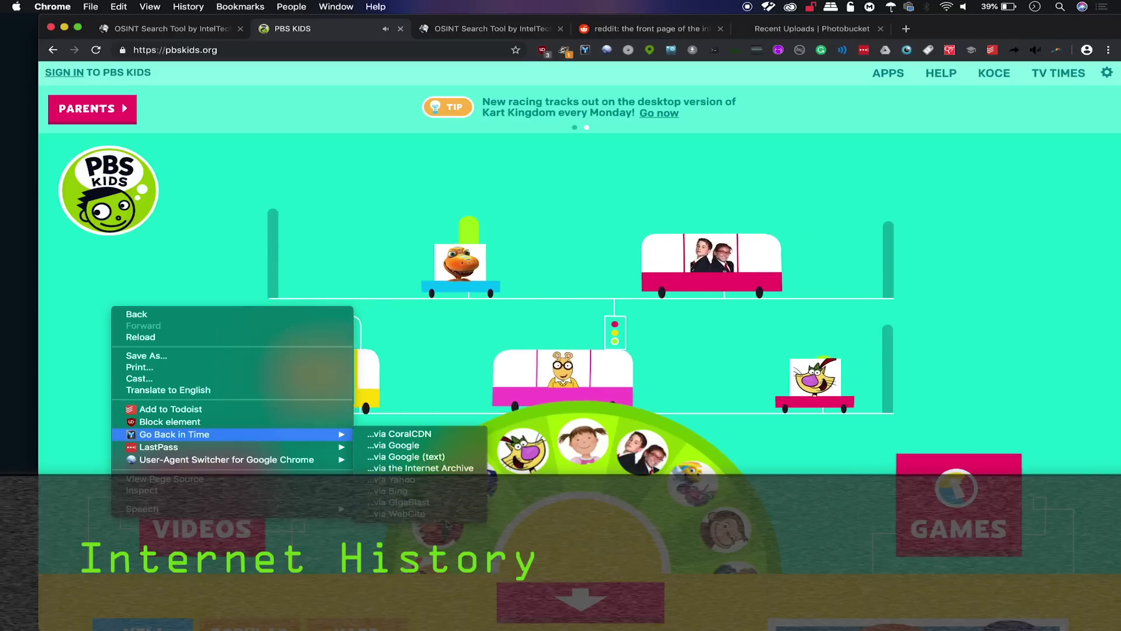
click(444, 468)
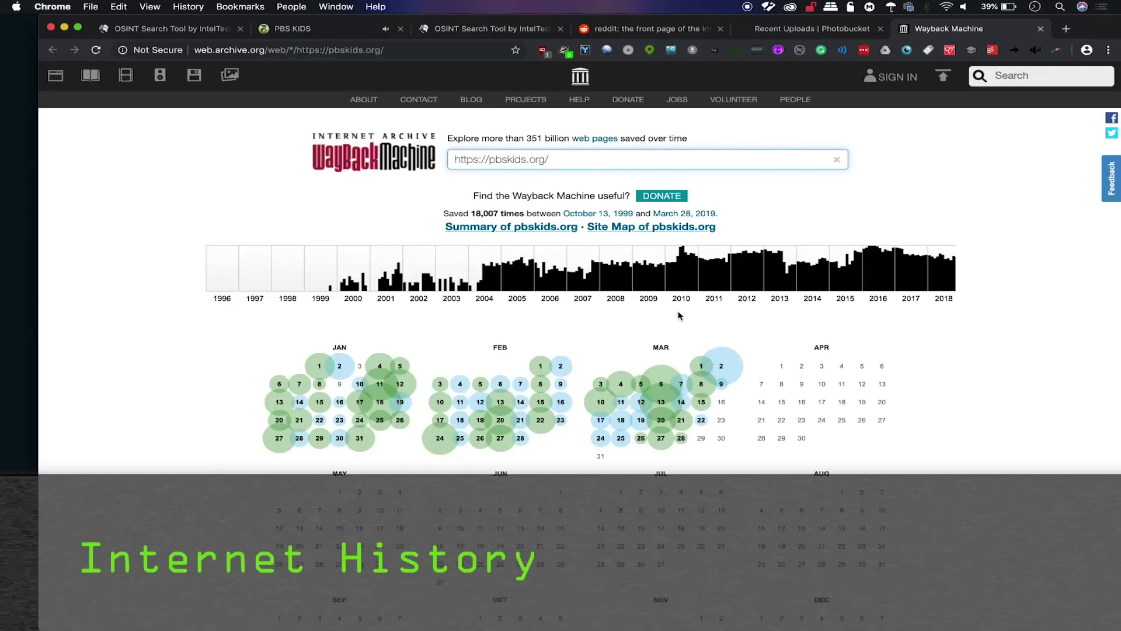
click(487, 289)
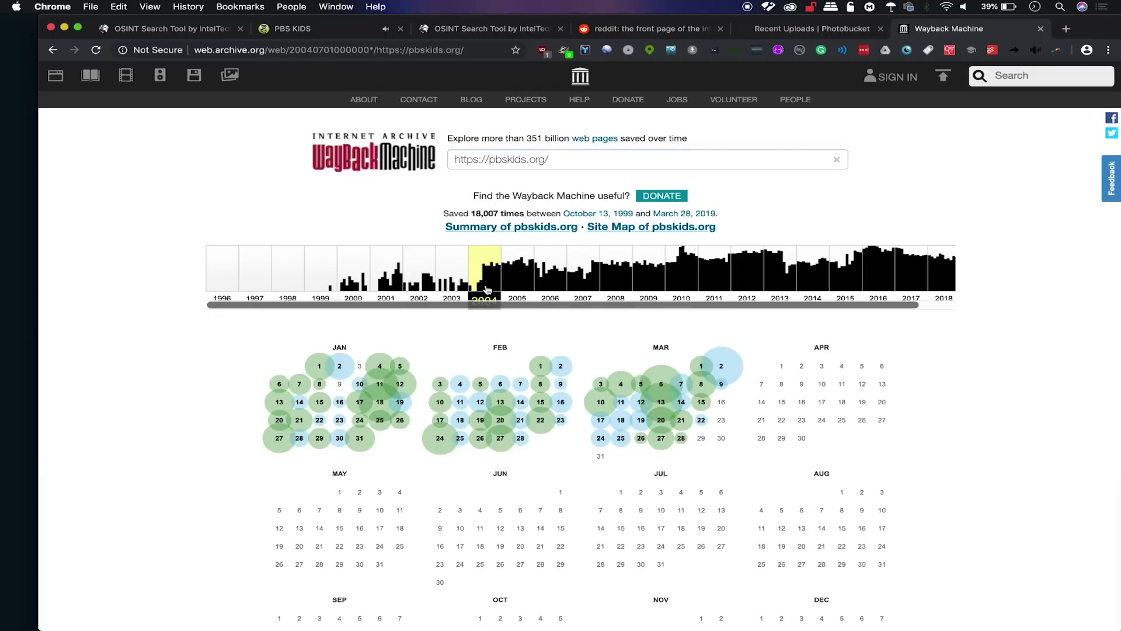
scroll(540, 507, down, 1)
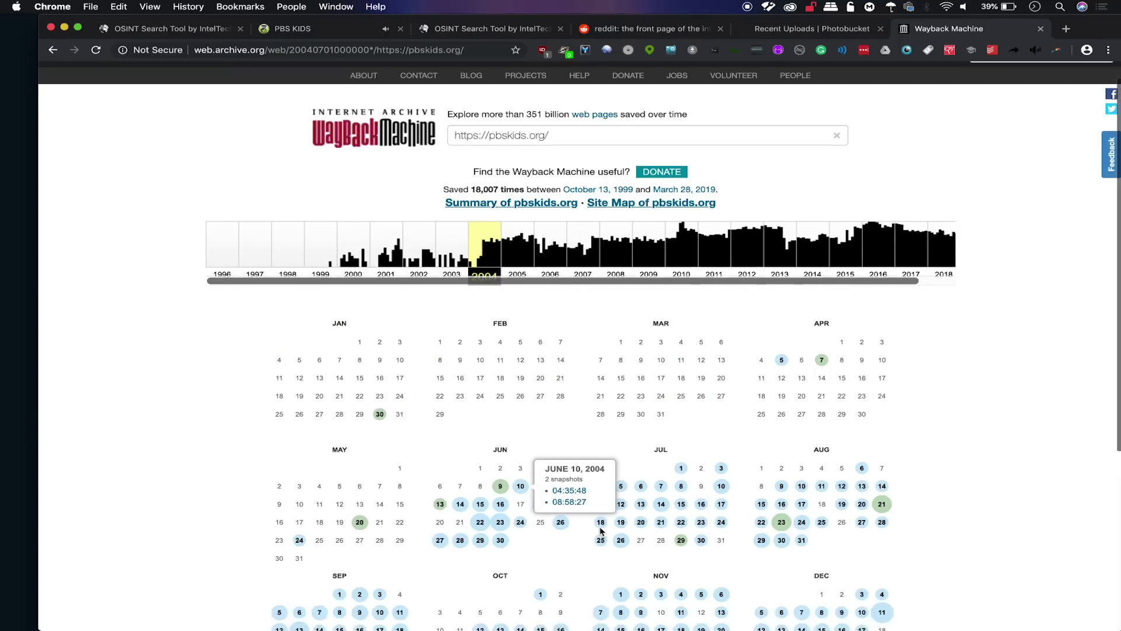
click(700, 485)
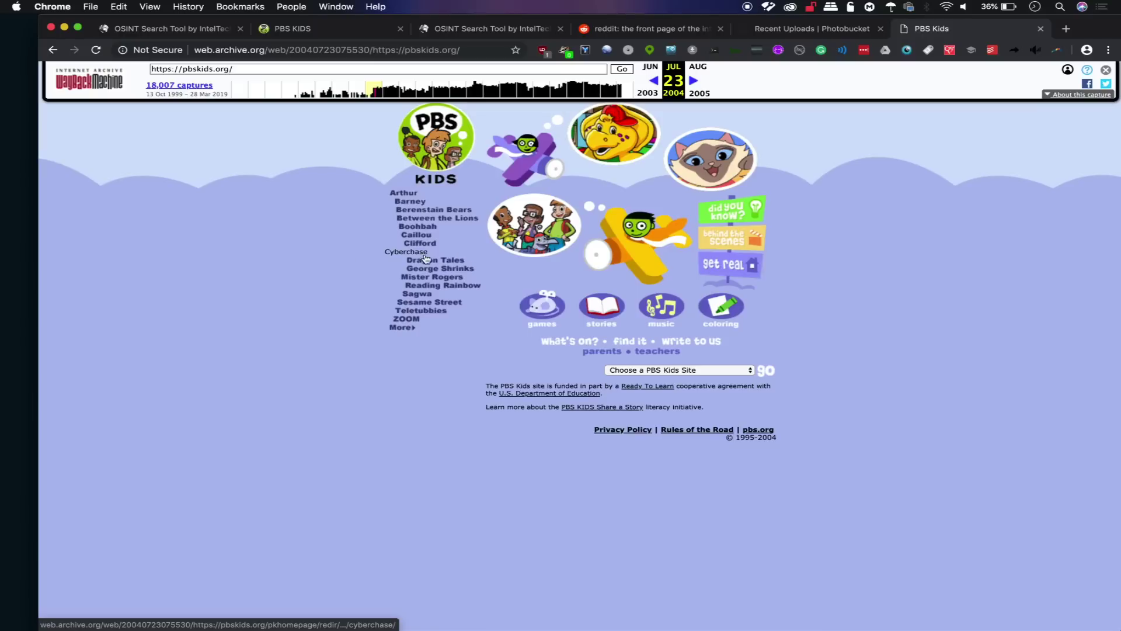
Glance at the Firefox geolocation window, then bring the archived PBS Kids window back to front.
key(ctrl+Up)
click(740, 170)
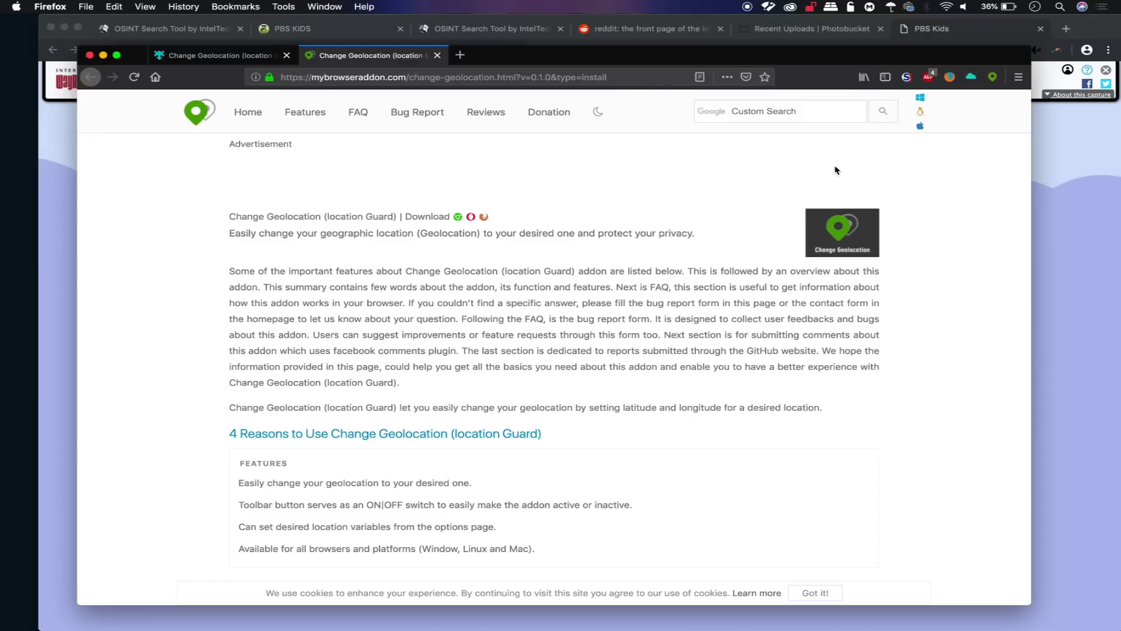
key(ctrl+Up)
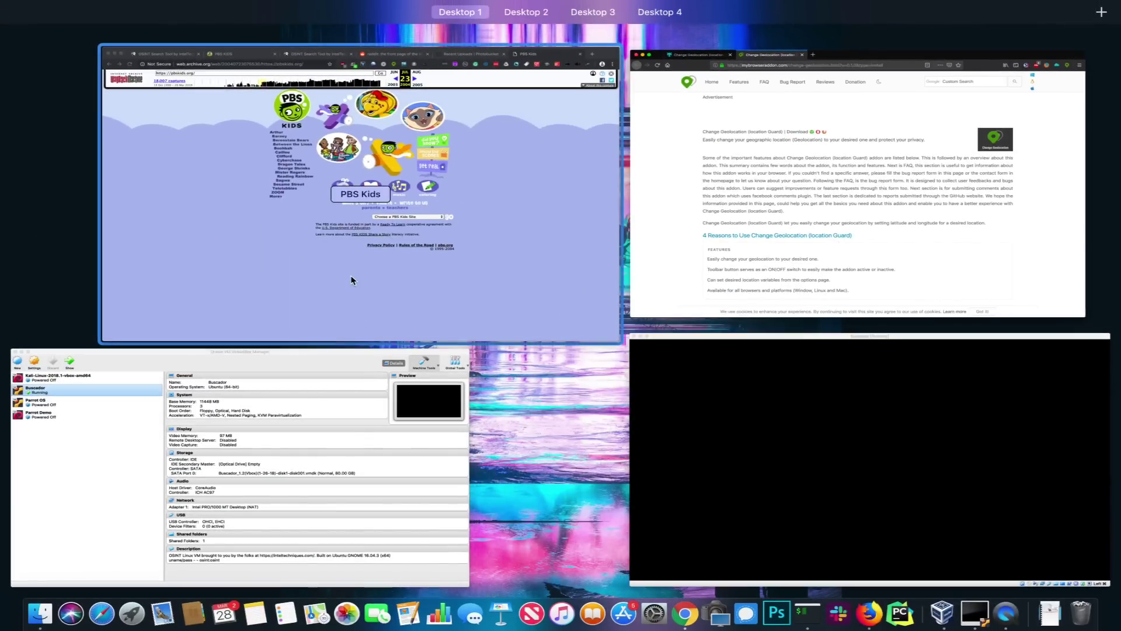
click(344, 276)
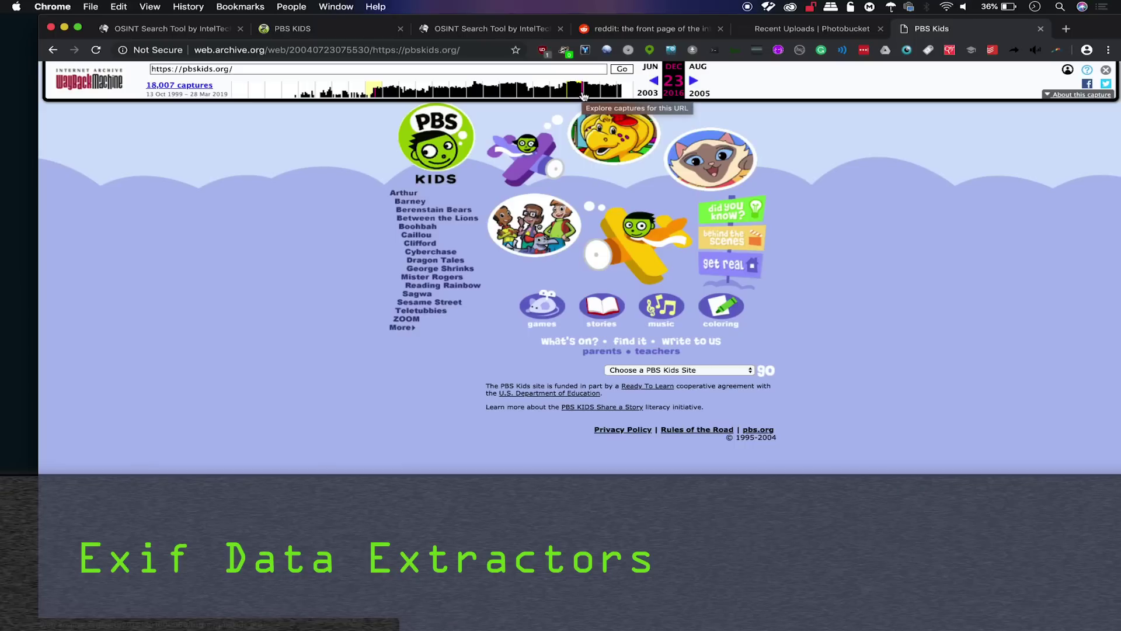
Browse Photobucket Recent Uploads and open the classroom photo's 'Valentines' gallery page.
click(789, 31)
scroll(396, 379, down, 10)
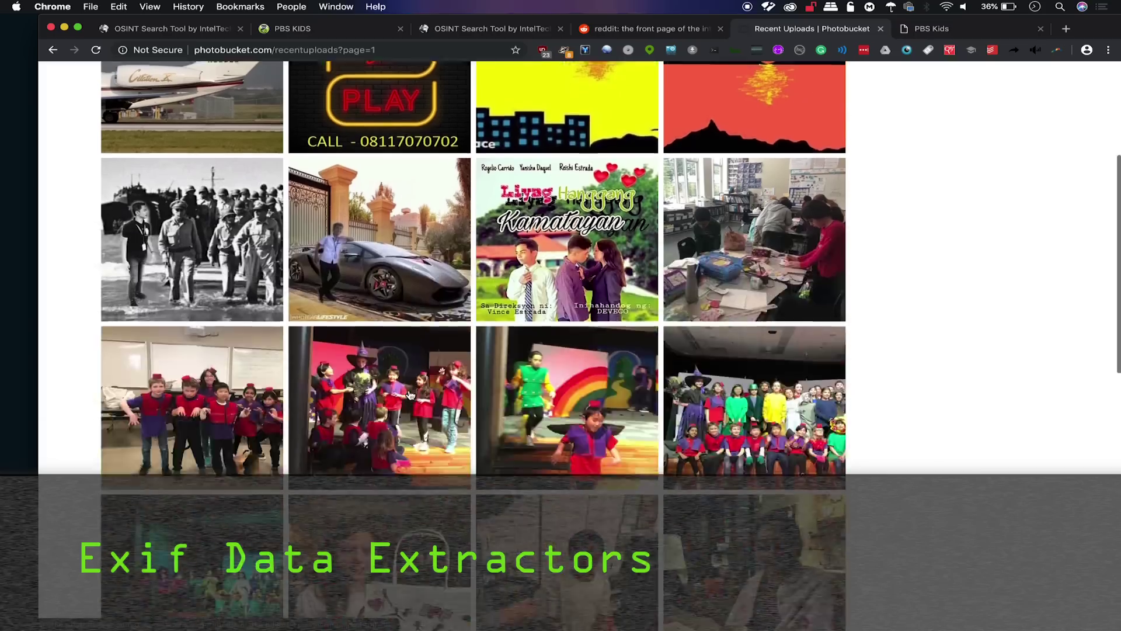
scroll(408, 391, up, 4)
scroll(410, 395, up, 3)
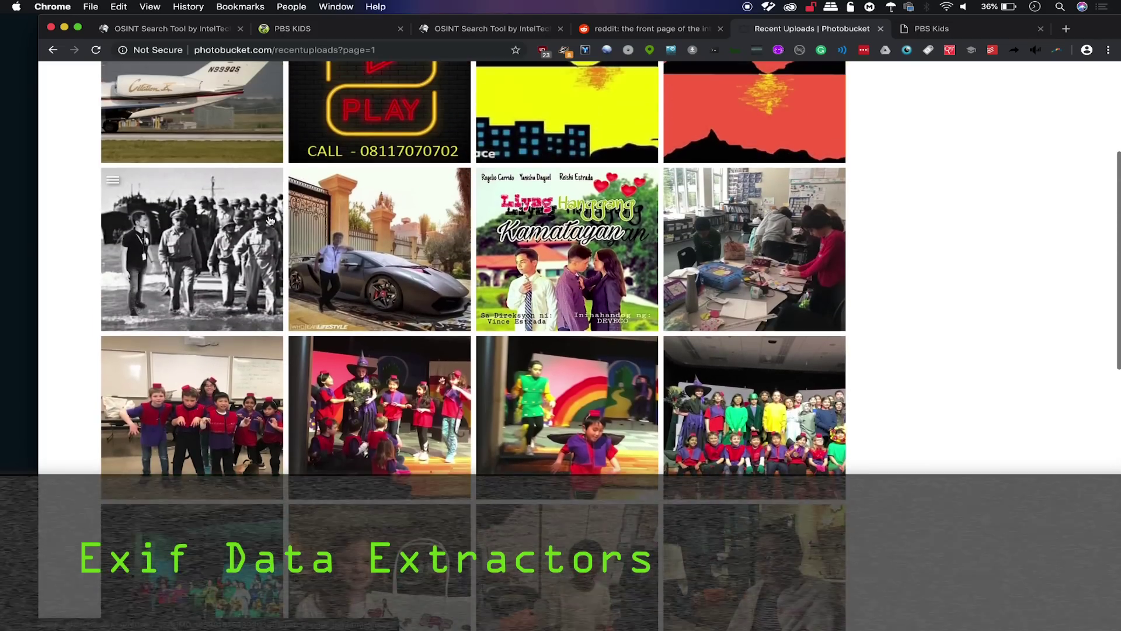
scroll(280, 274, down, 10)
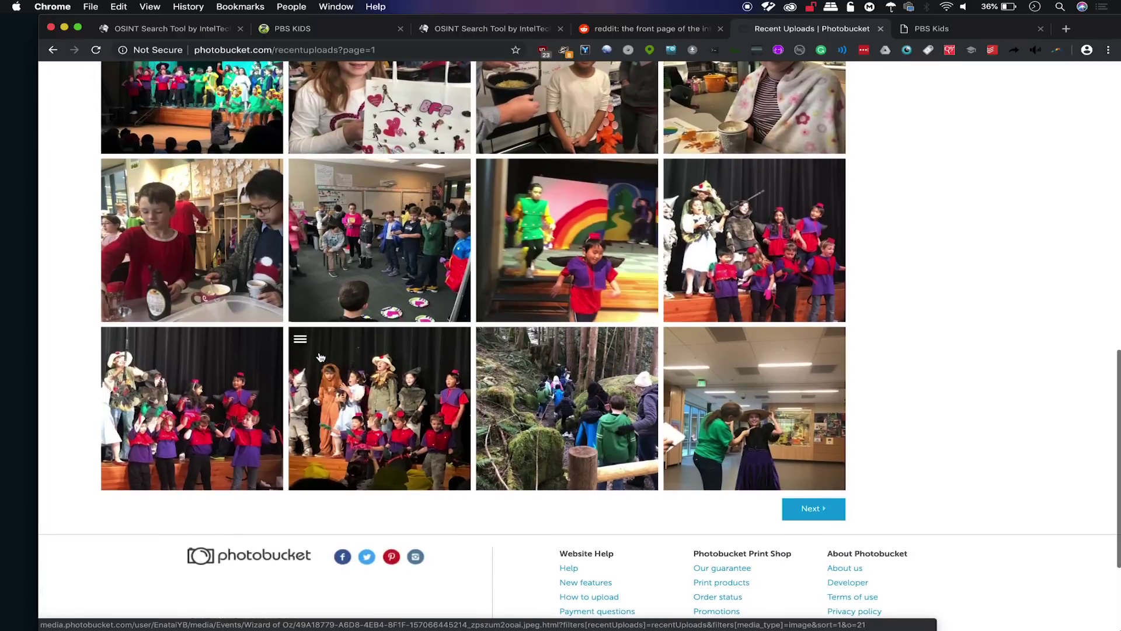
scroll(320, 357, up, 13)
scroll(320, 357, down, 9)
scroll(320, 357, down, 4)
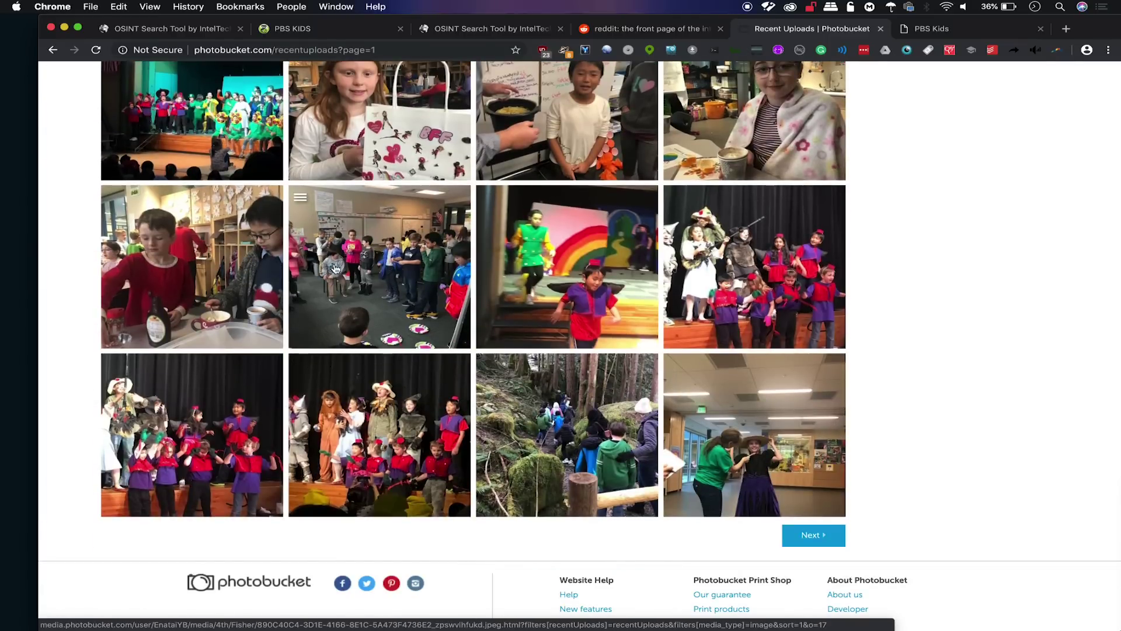
click(381, 269)
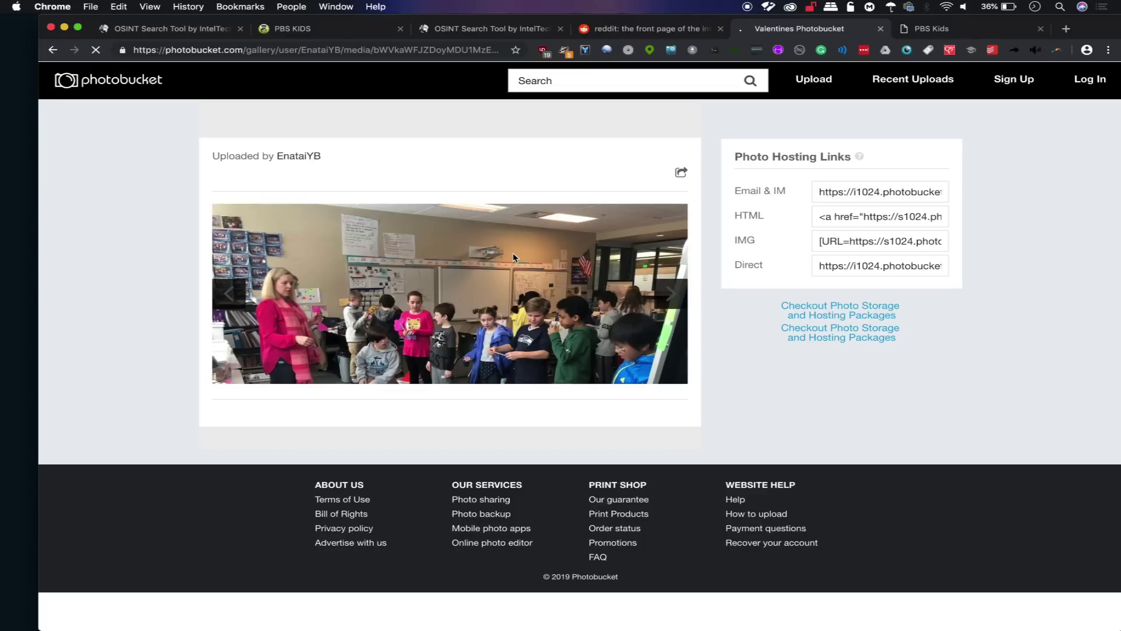
right_click(514, 258)
View the classroom photo's EXIF data with the EXIF section expanded, then close the viewer.
click(564, 349)
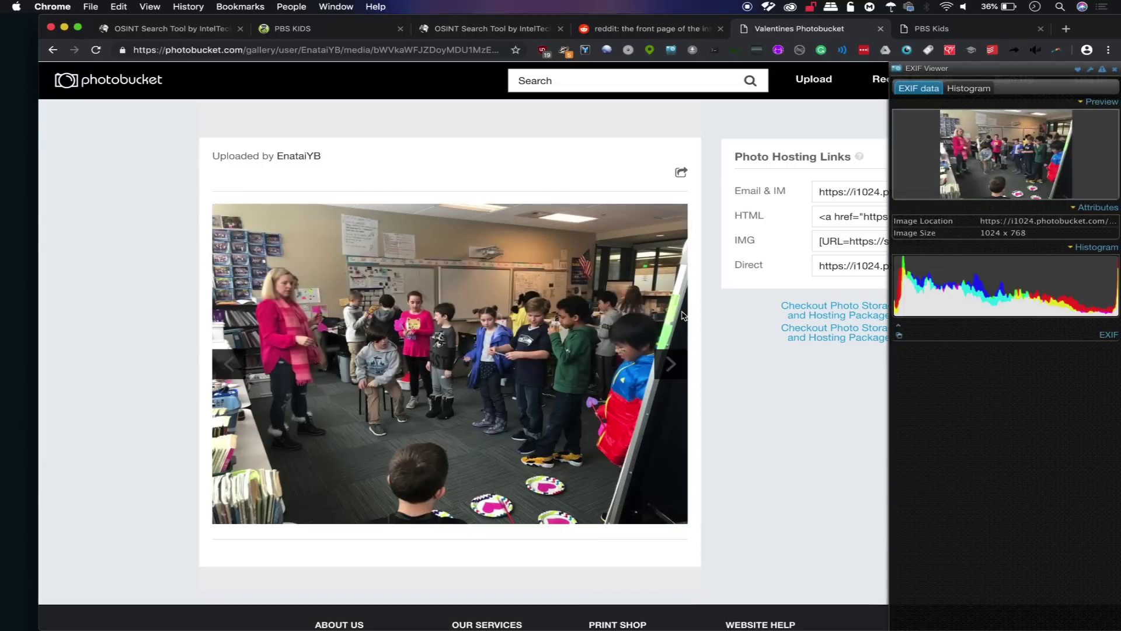
click(1005, 339)
click(1005, 339)
click(995, 338)
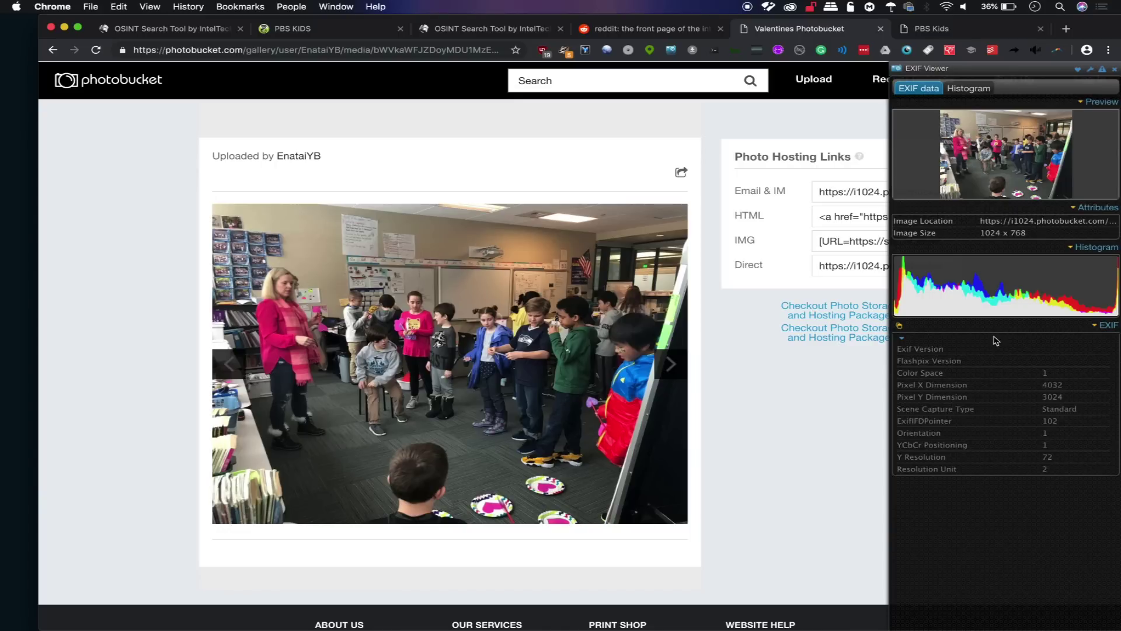
scroll(980, 394, down, 1)
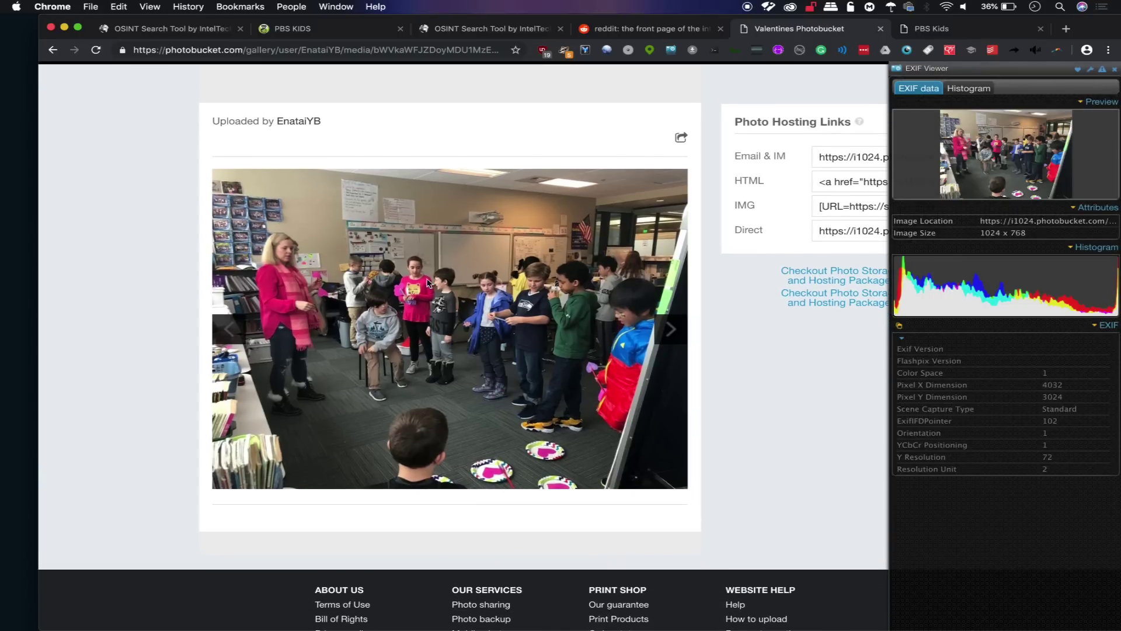
click(176, 259)
Page Photobucket's recent uploads to page 4 and open the airplane photo's gallery page.
scroll(111, 258, up, 1)
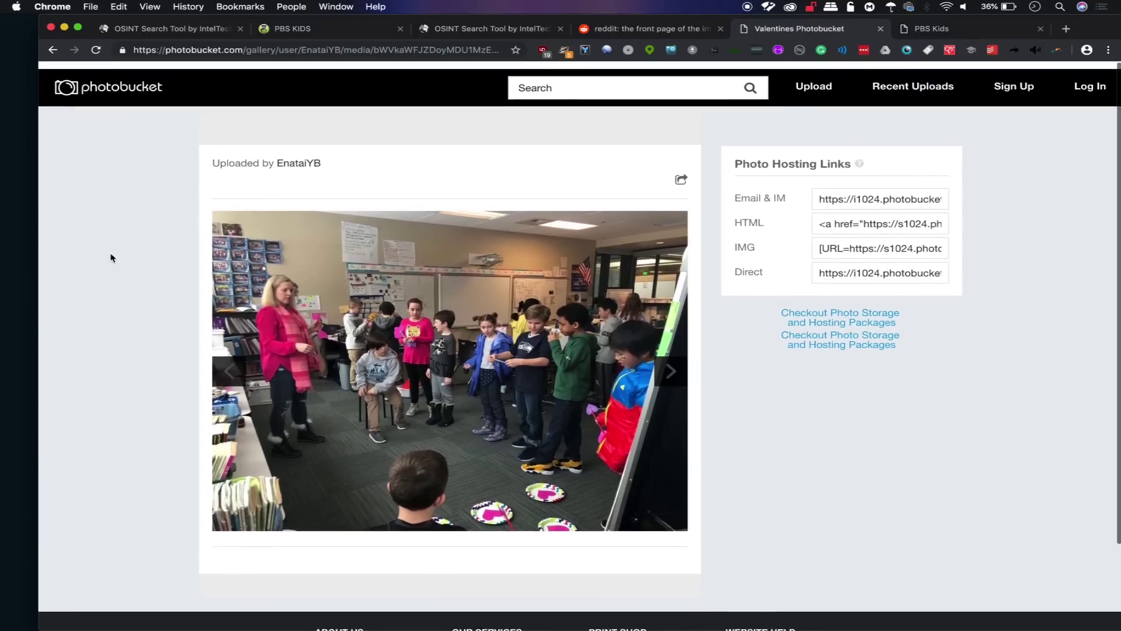
scroll(110, 256, left, 5)
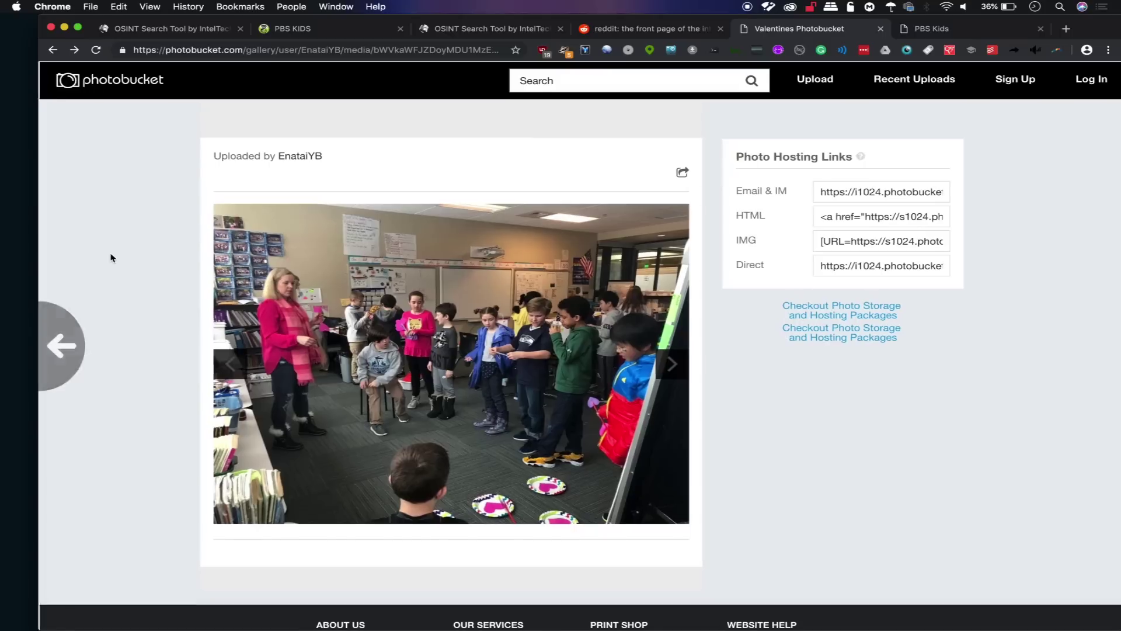
click(910, 87)
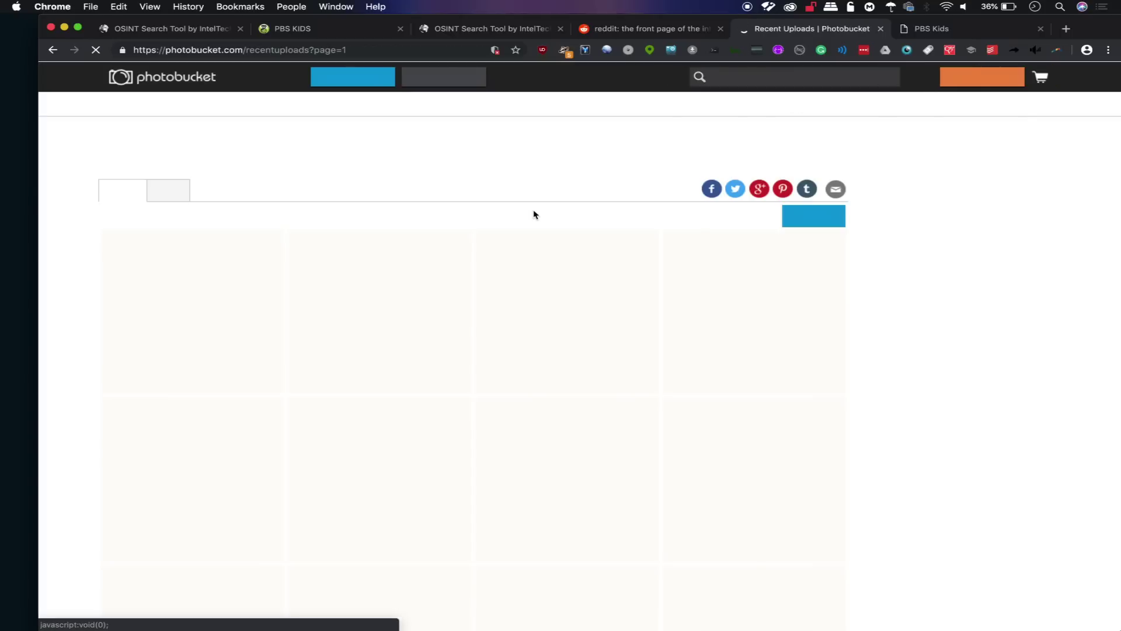
scroll(461, 345, down, 15)
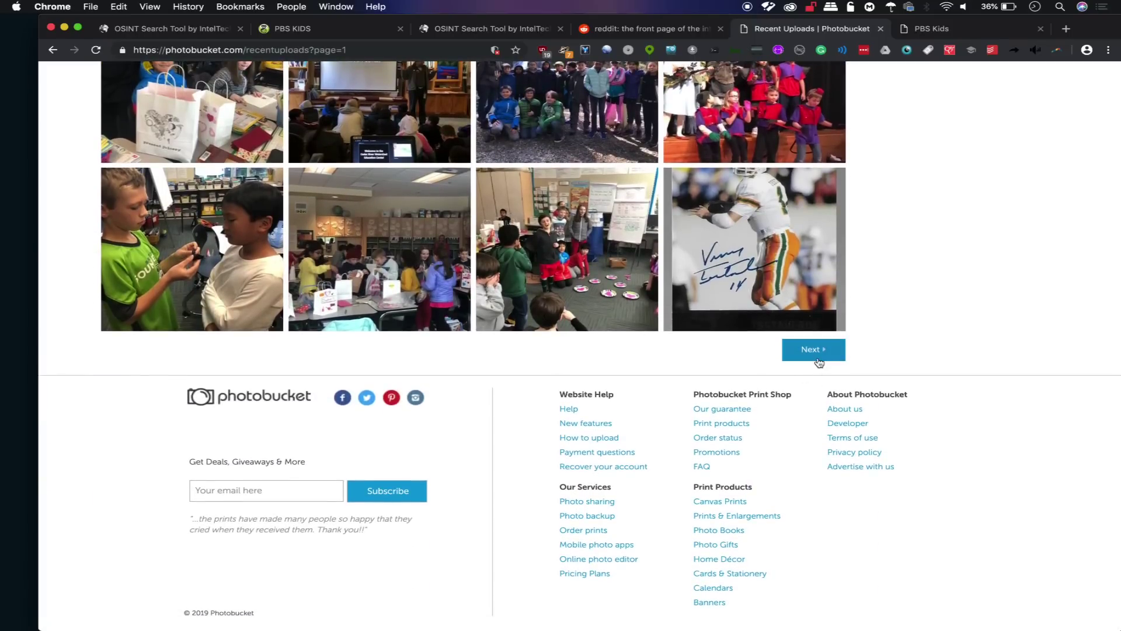
click(816, 355)
scroll(819, 362, down, 8)
scroll(819, 362, down, 8)
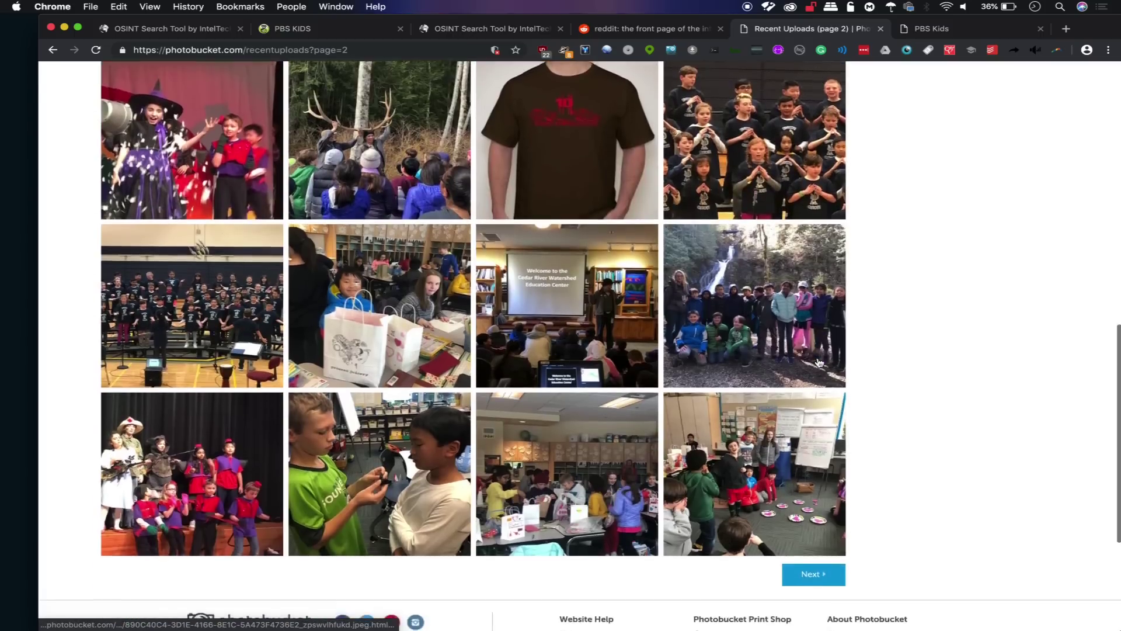
click(818, 350)
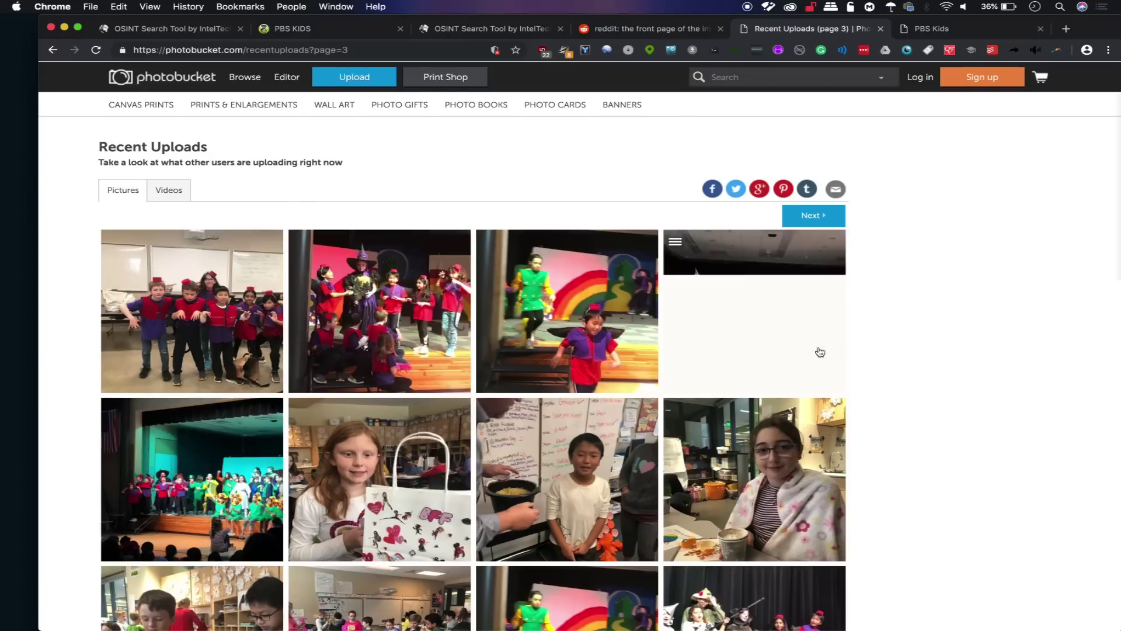
scroll(818, 351, down, 8)
click(819, 363)
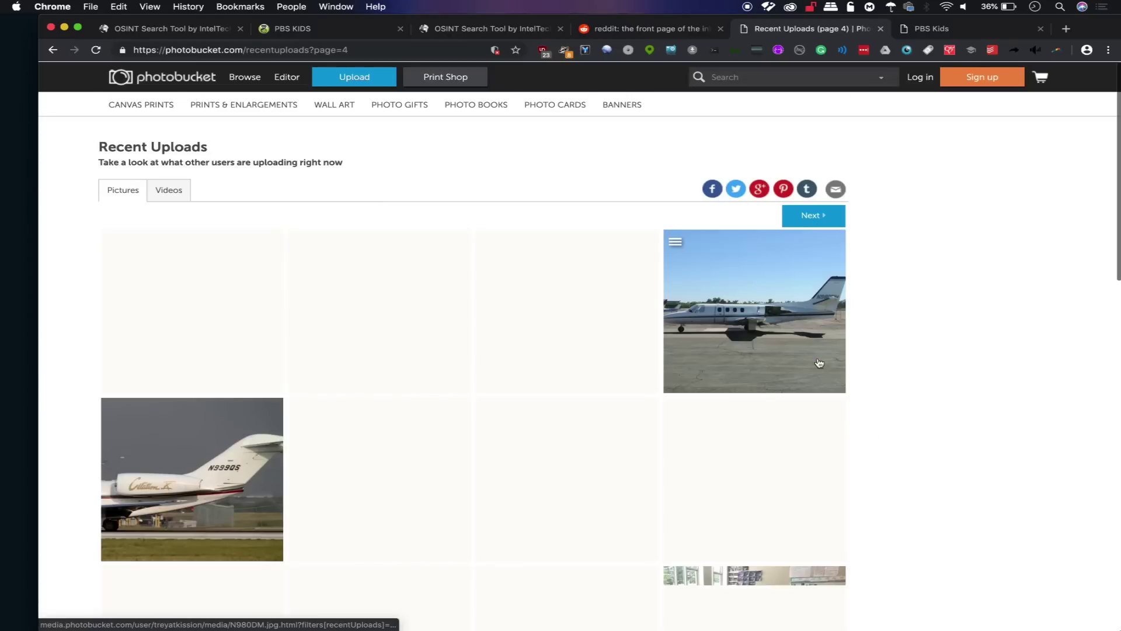
click(757, 291)
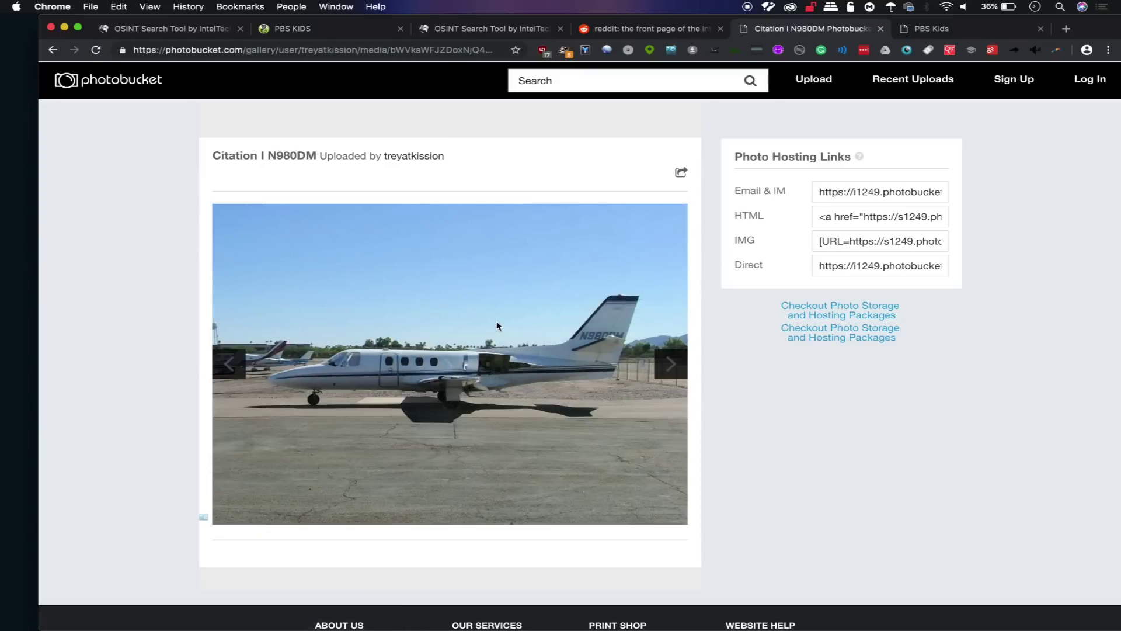
Check the airplane photo's EXIF camera details (FUJIFILM FinePix S5000), then return to PBS Kids.
right_click(496, 326)
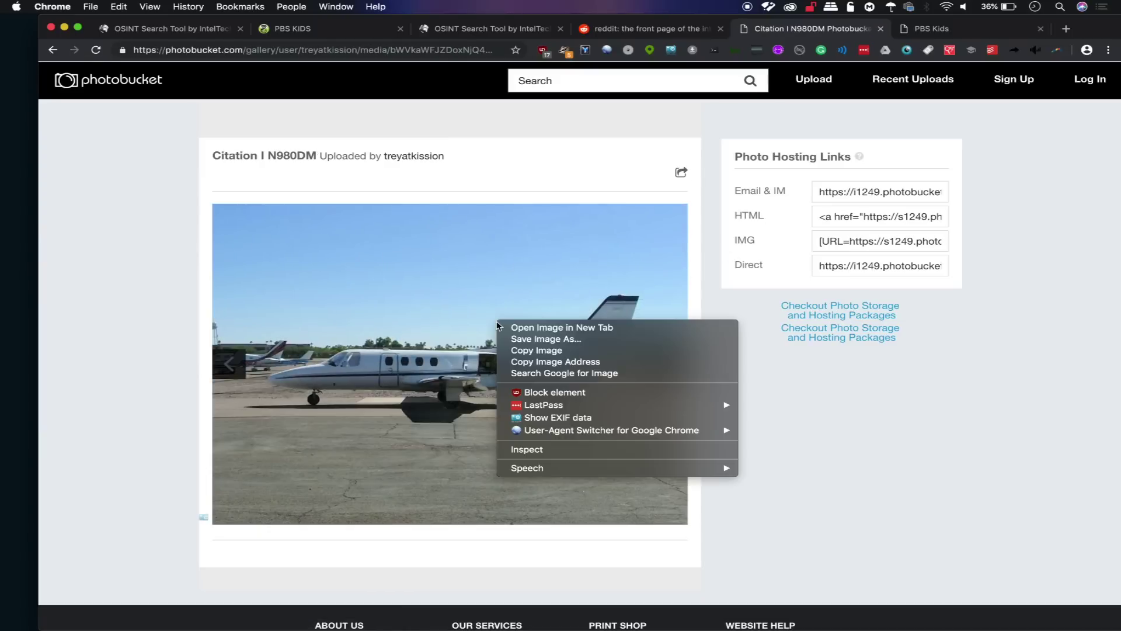
click(556, 417)
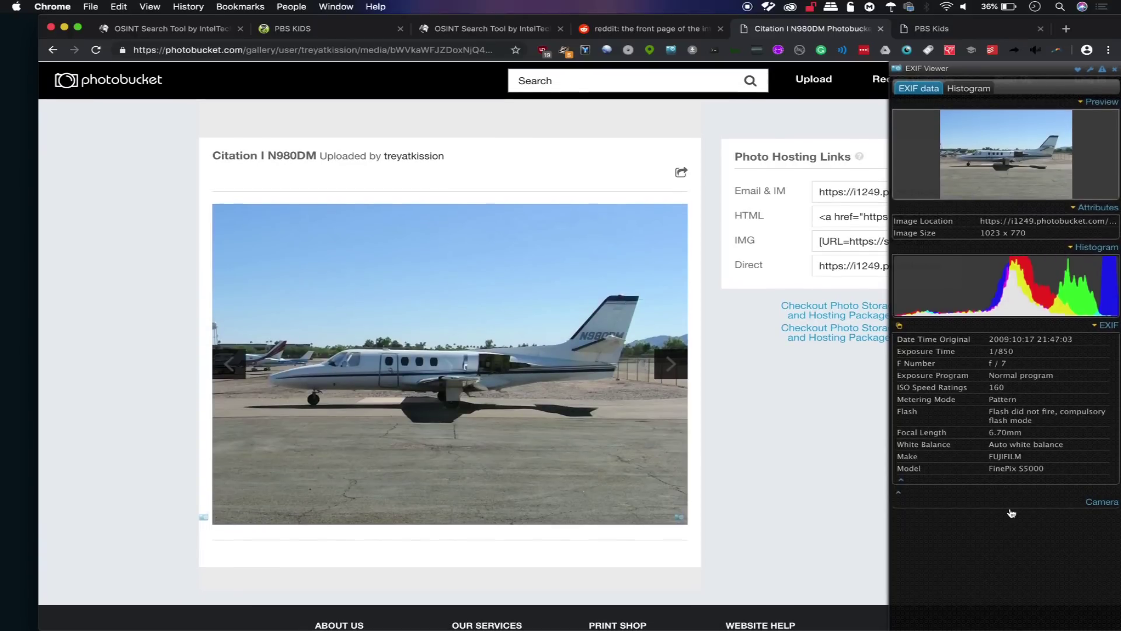
click(971, 509)
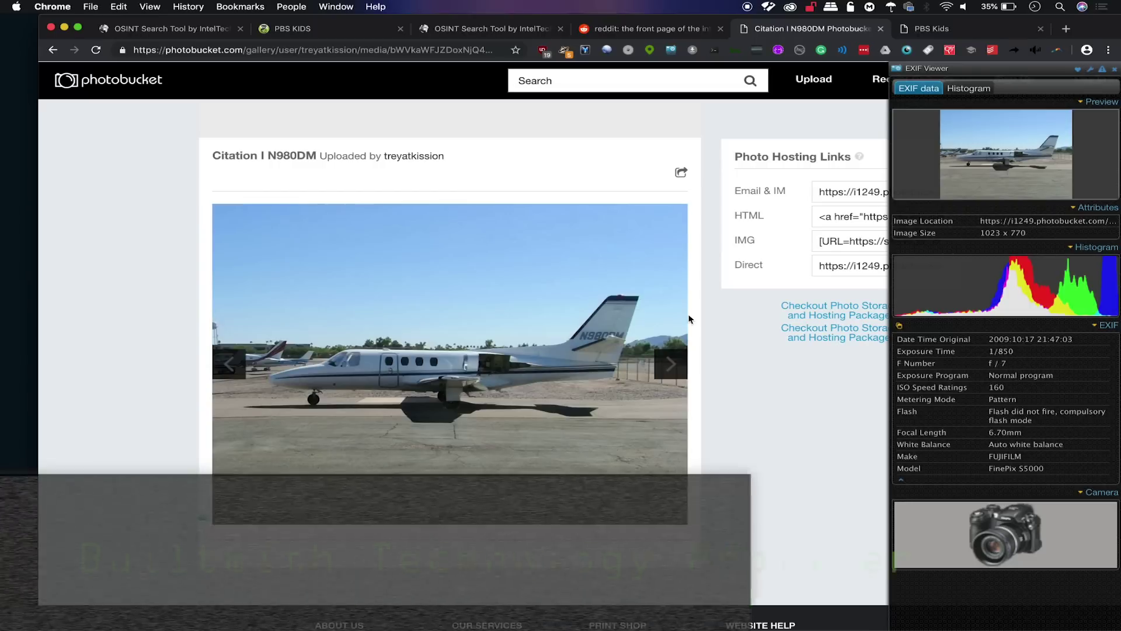
click(692, 319)
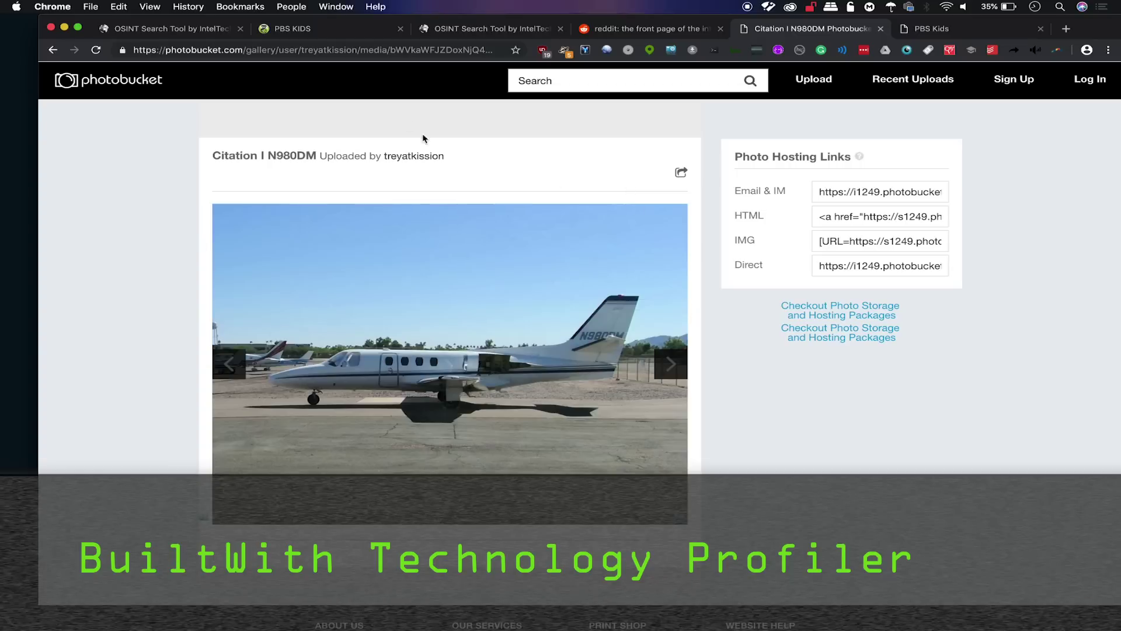
click(352, 32)
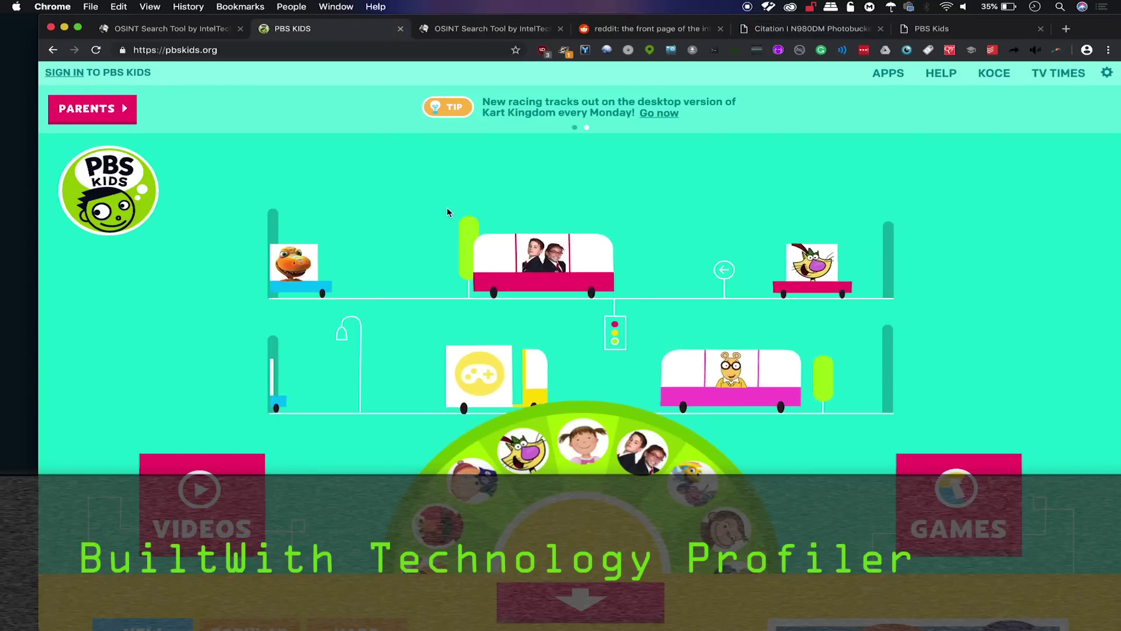
Show BuiltWith's pbskids.org profile listing trackers like CrazyEgg, Google Analytics and comScore.
scroll(447, 208, down, 10)
scroll(448, 212, up, 7)
scroll(448, 212, up, 3)
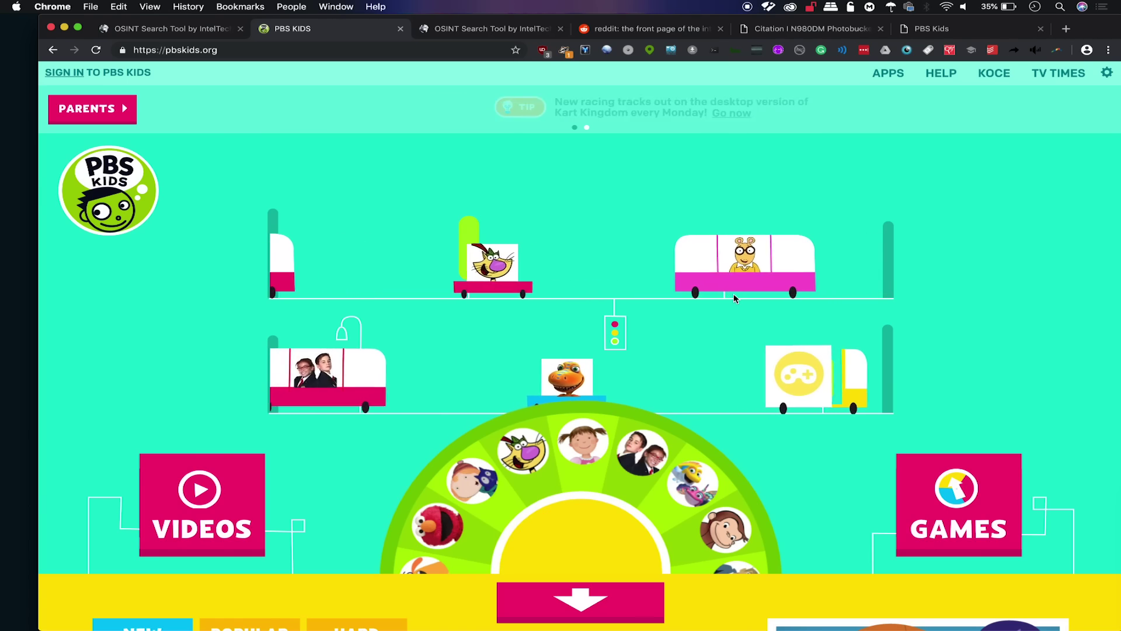
scroll(735, 297, down, 8)
scroll(734, 298, up, 8)
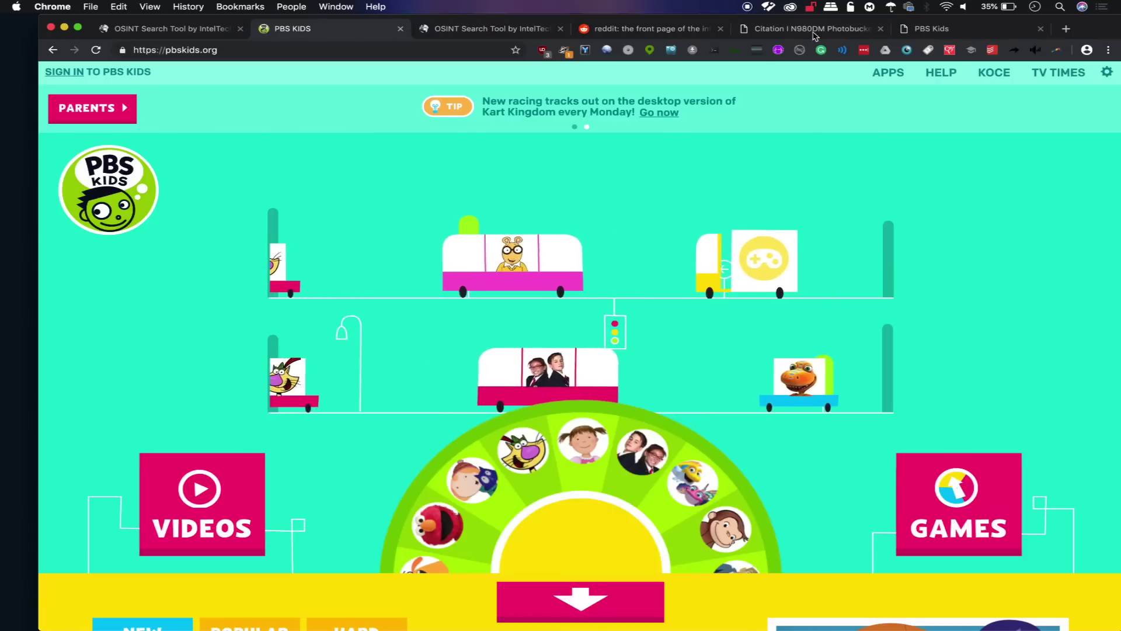
click(734, 50)
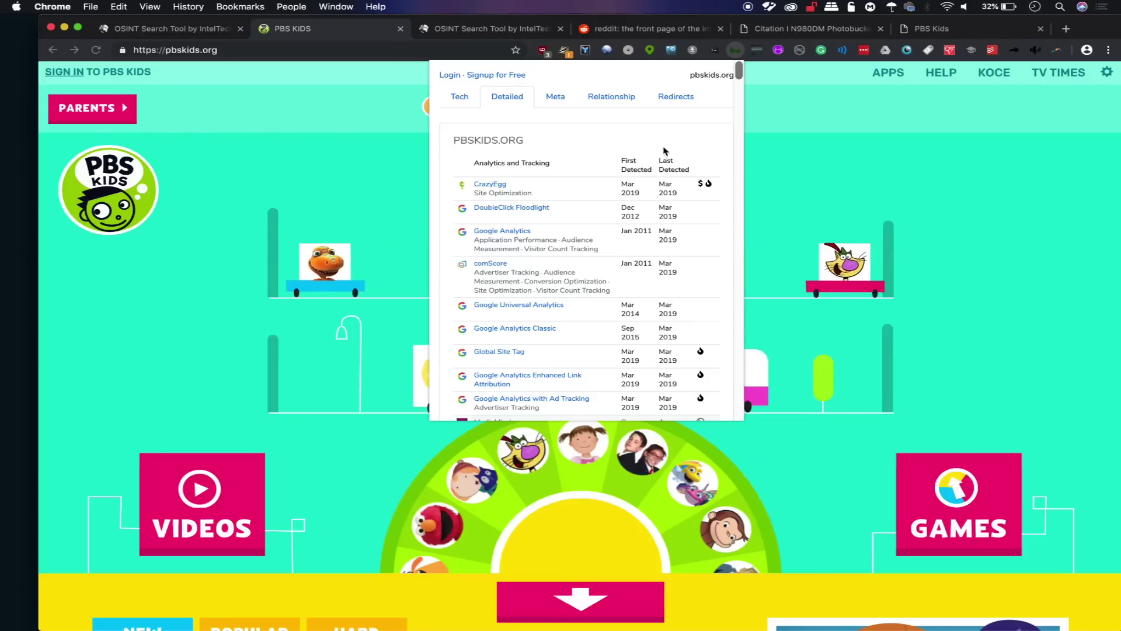
Scroll pbskids.org's BuiltWith profile down to launchinglearners.pbskids.org, which runs CDN JS, Craft and Slick JS.
scroll(521, 197, down, 1)
scroll(521, 197, down, 10)
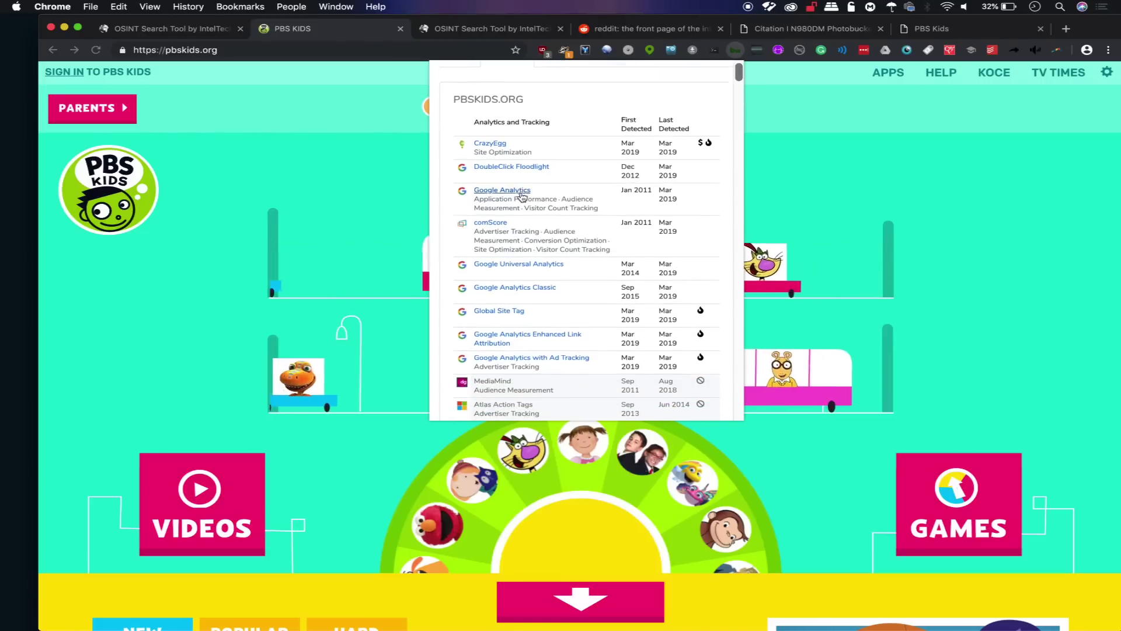
scroll(521, 197, down, 10)
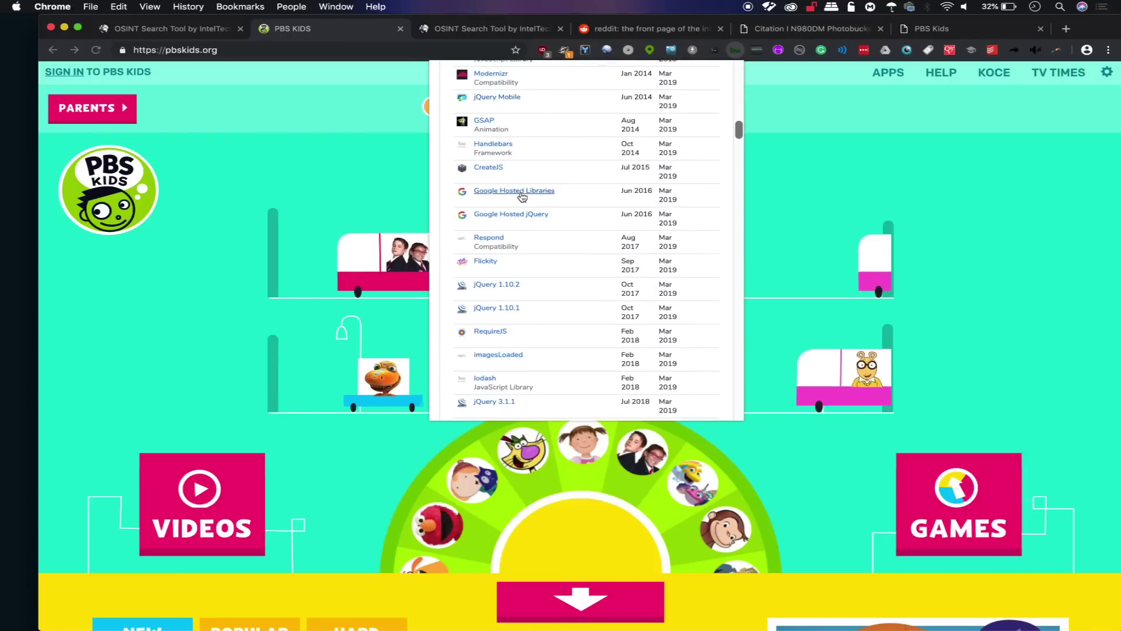
scroll(521, 197, up, 10)
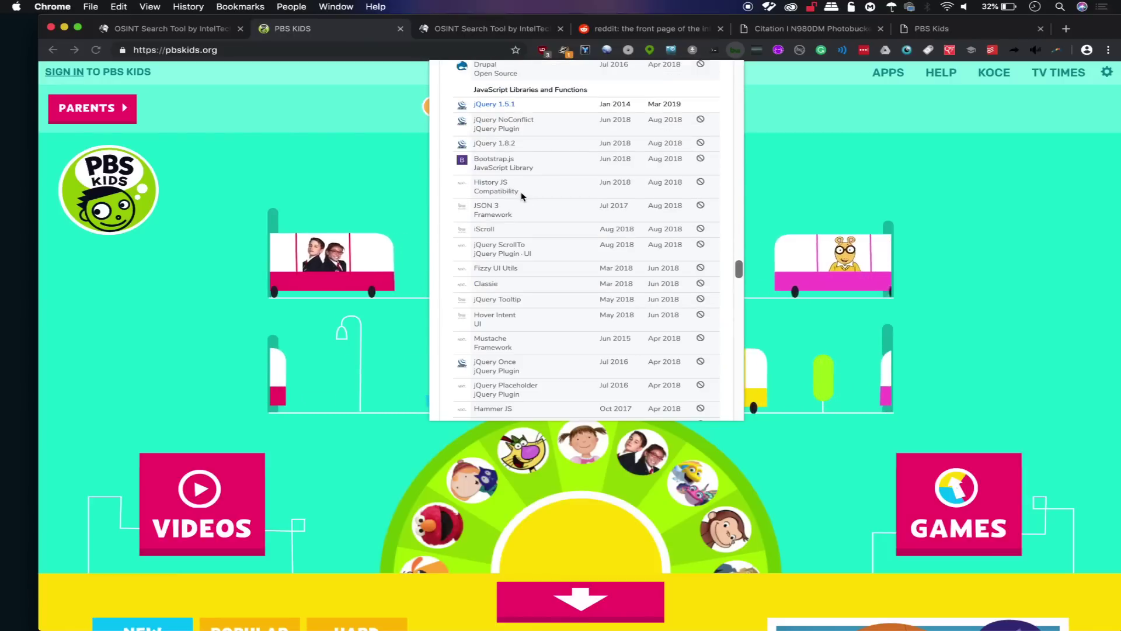
scroll(522, 196, down, 20)
scroll(514, 216, down, 1)
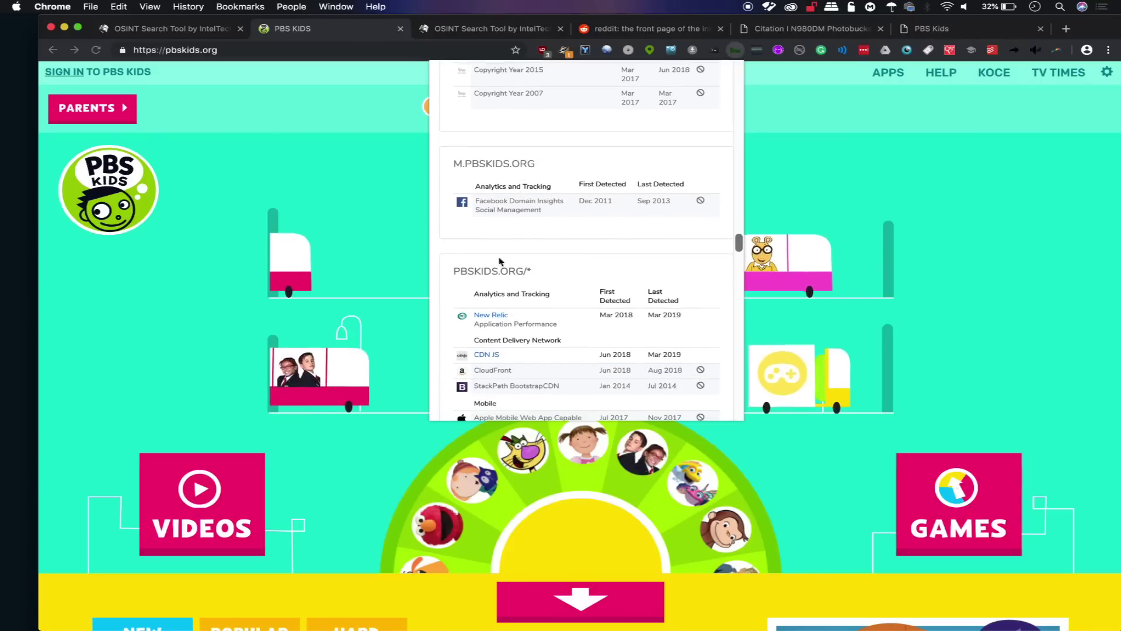
scroll(512, 280, down, 15)
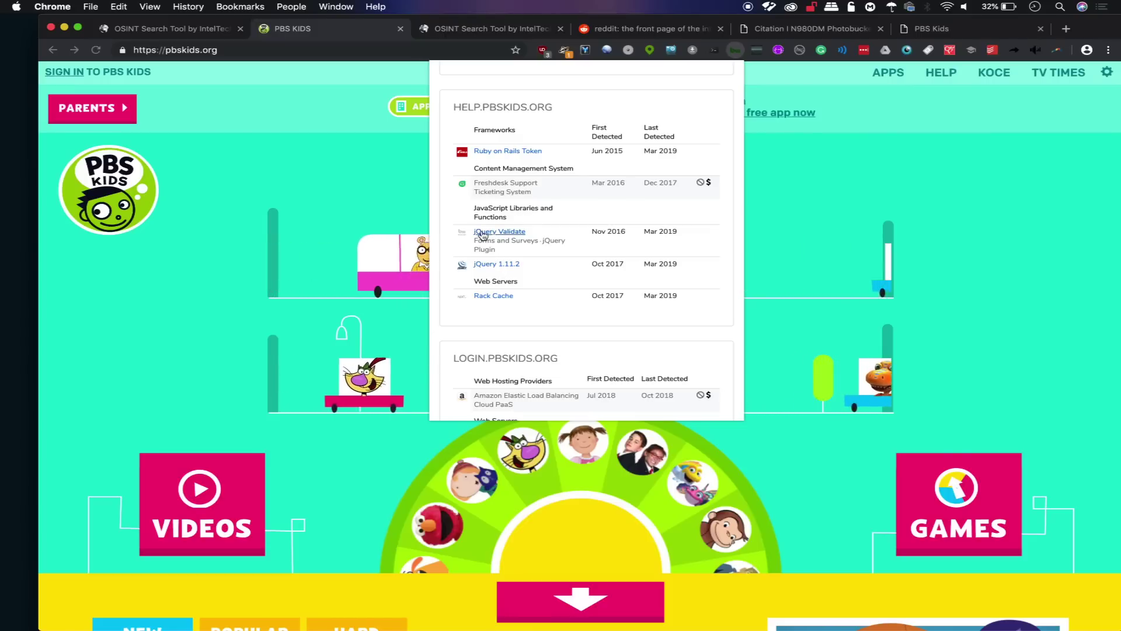
scroll(496, 306, down, 3)
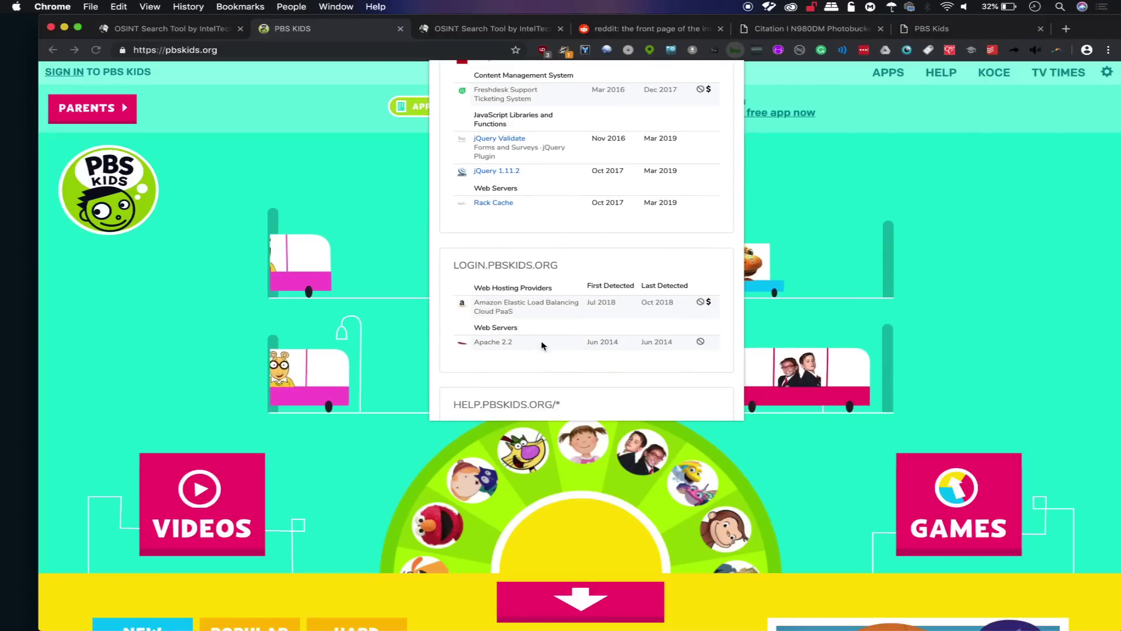
scroll(591, 388, down, 5)
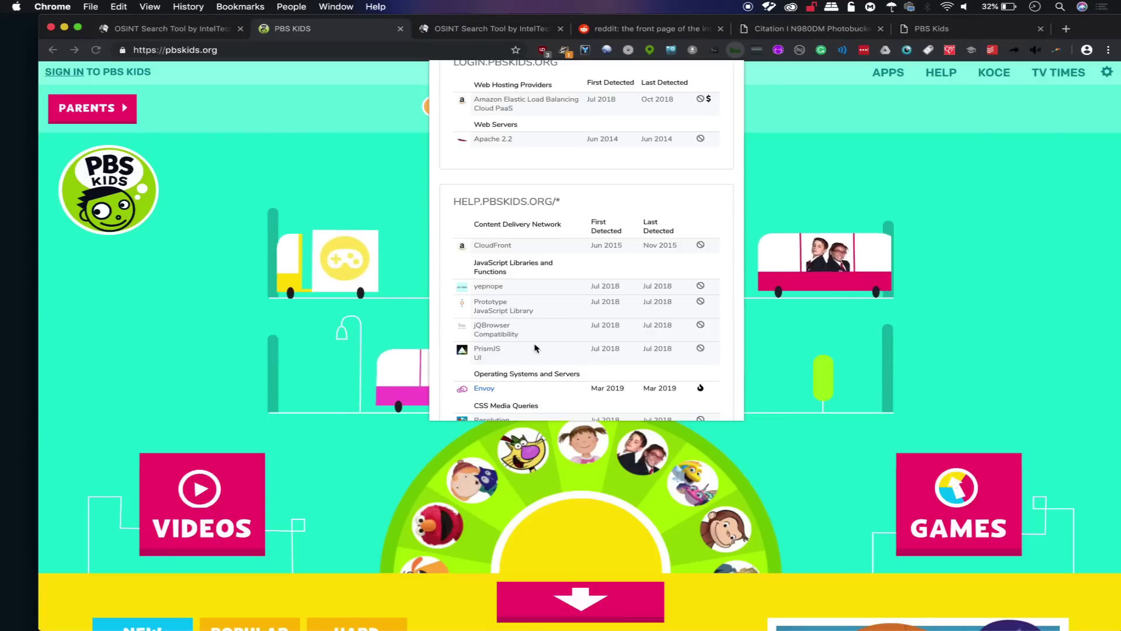
scroll(531, 362, down, 3)
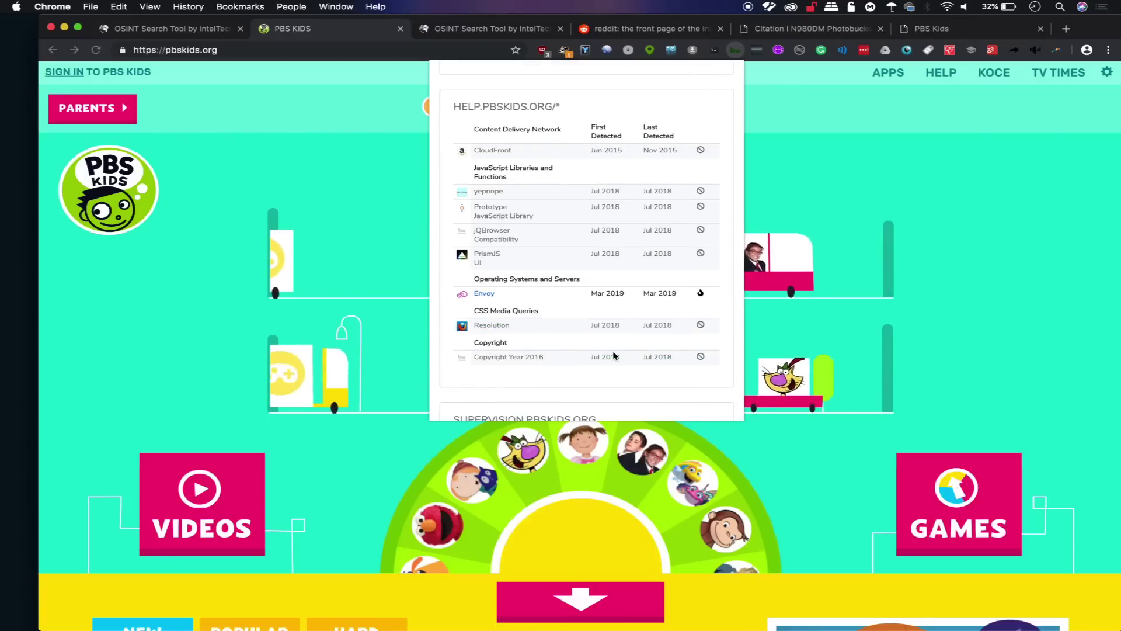
scroll(613, 354, down, 4)
scroll(613, 354, down, 5)
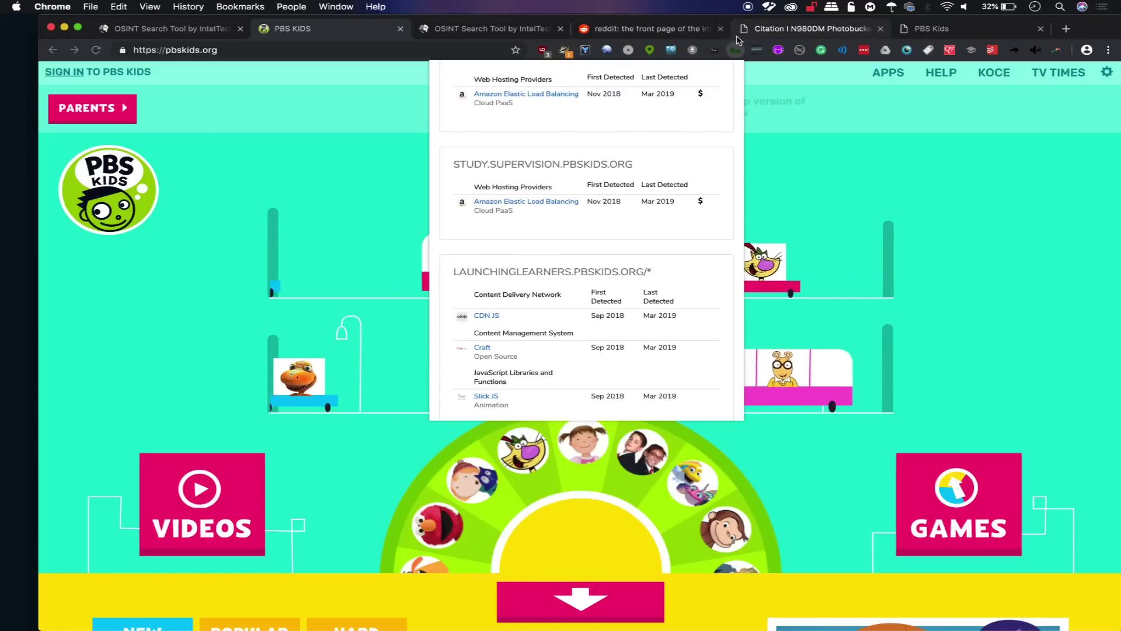
scroll(631, 257, down, 3)
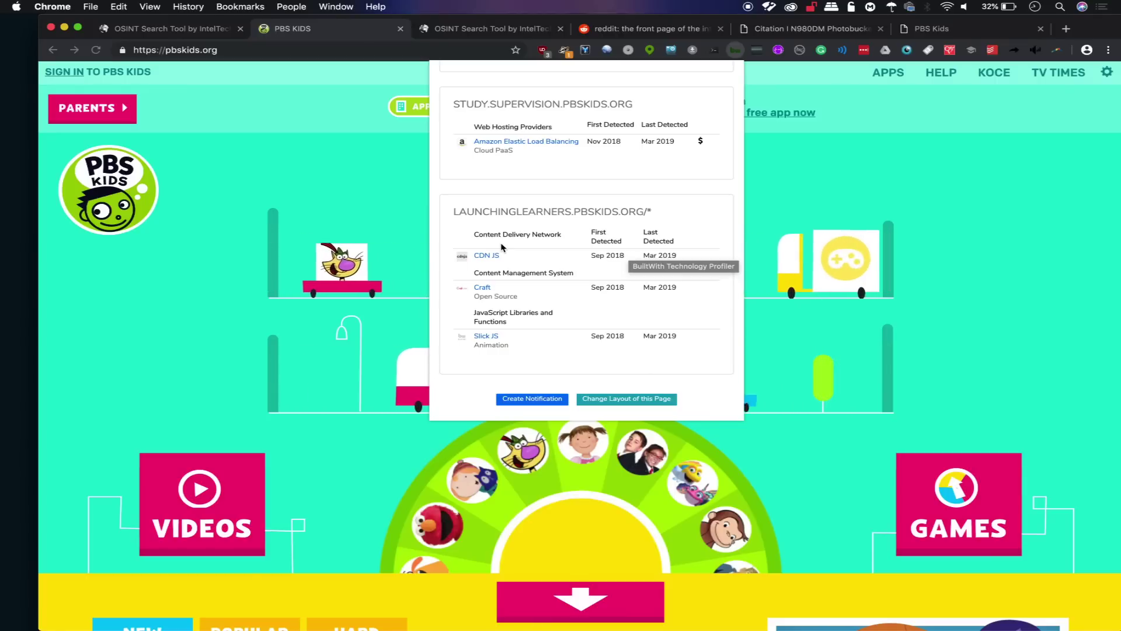
Close BuiltWith and run One-Click Video Downloader on pbskids.org, which finds no videos.
click(216, 233)
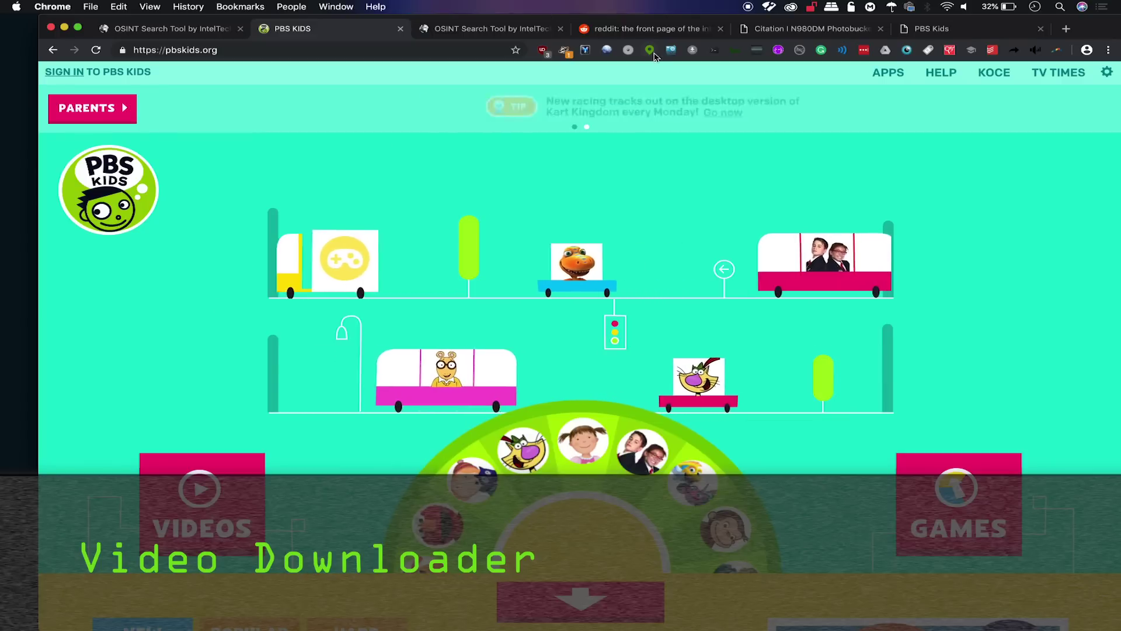
click(692, 50)
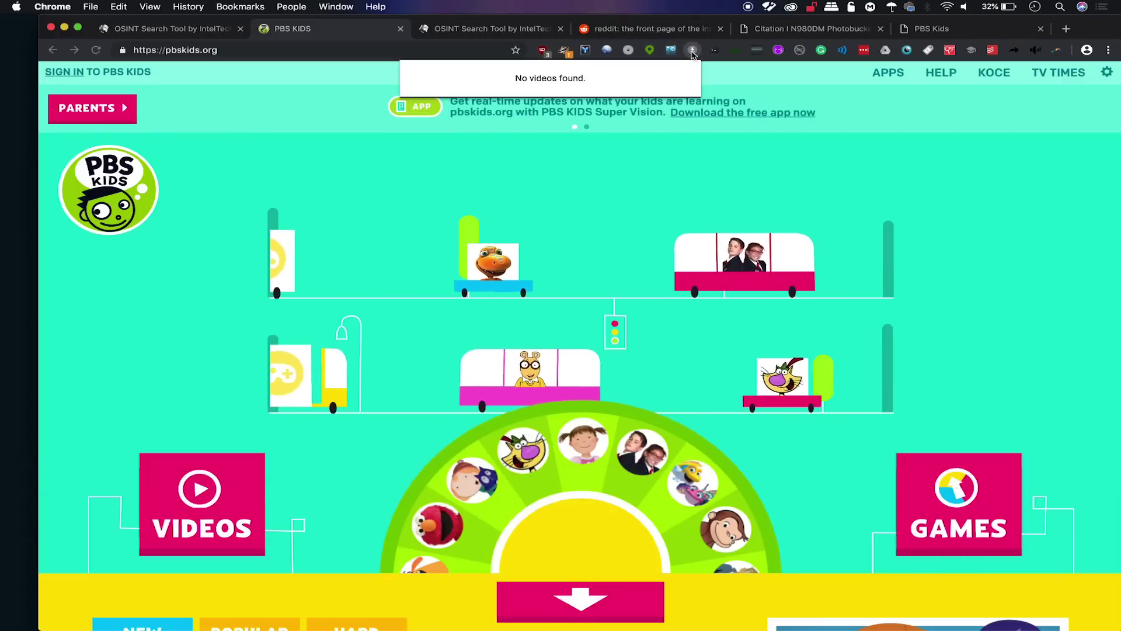
right_click(692, 51)
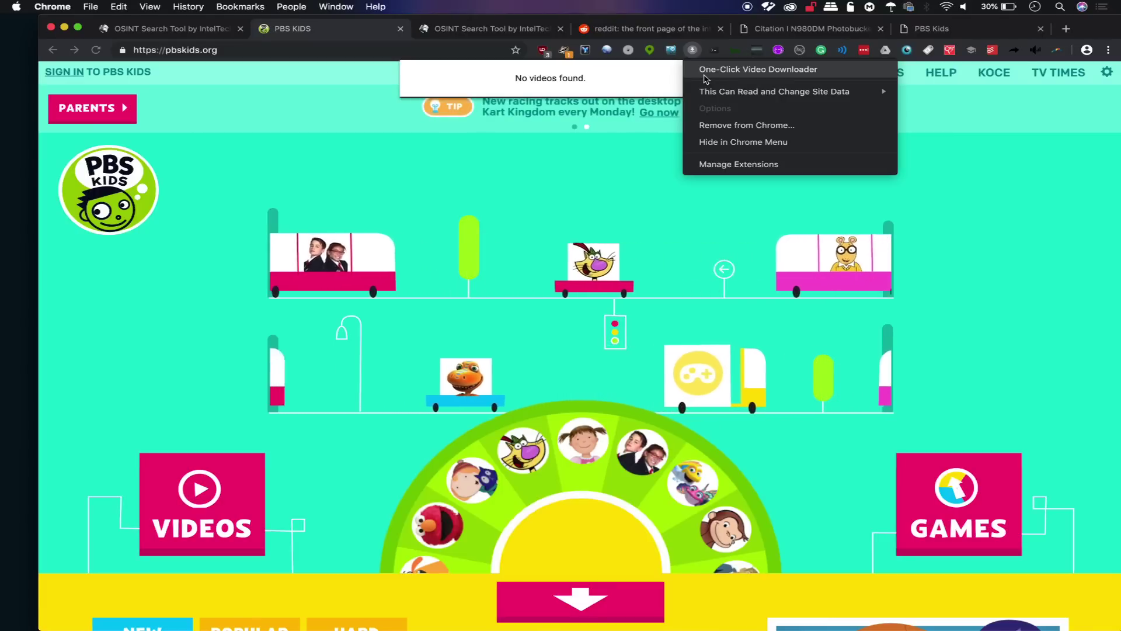
click(110, 325)
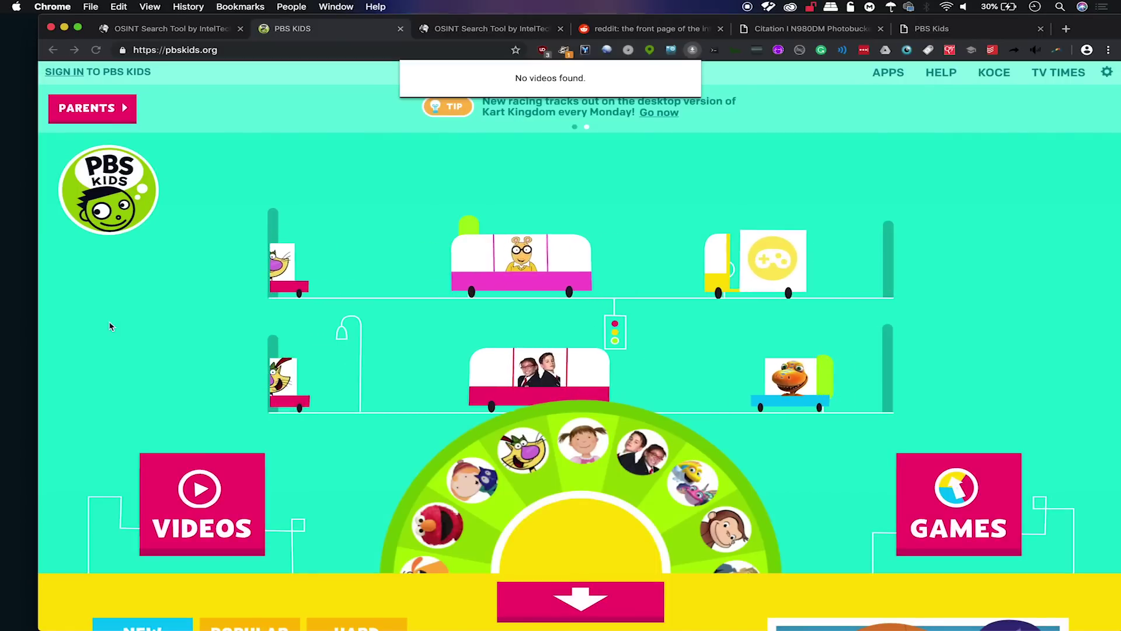
Open the Darlington Pair Demo YouTube video from history and try One-Click Video Downloader on it.
click(187, 50)
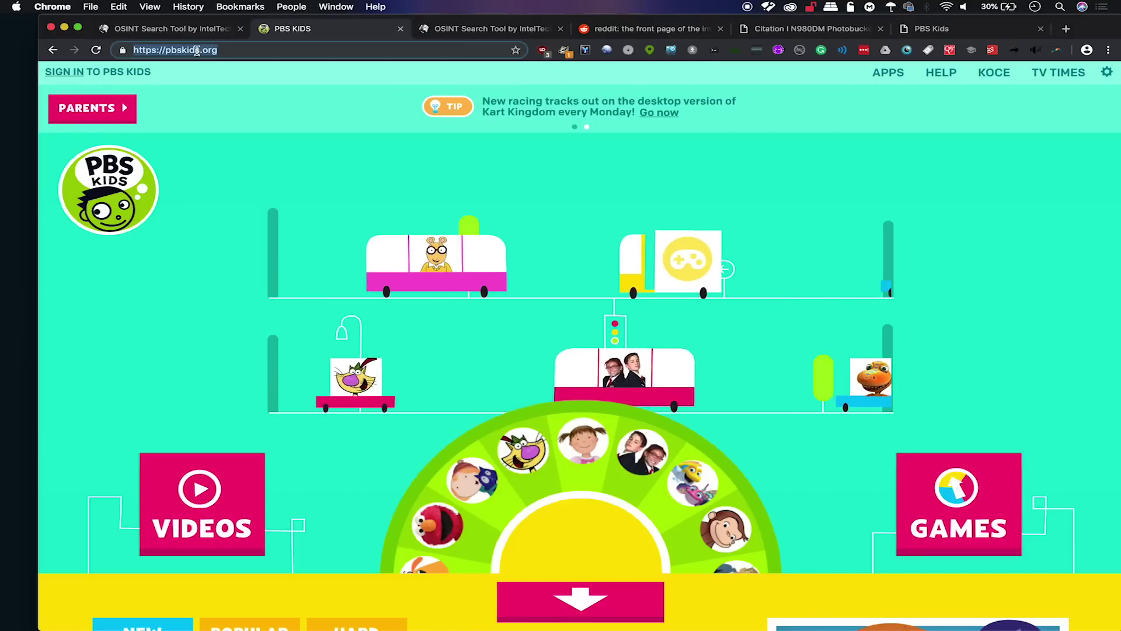
text(you)
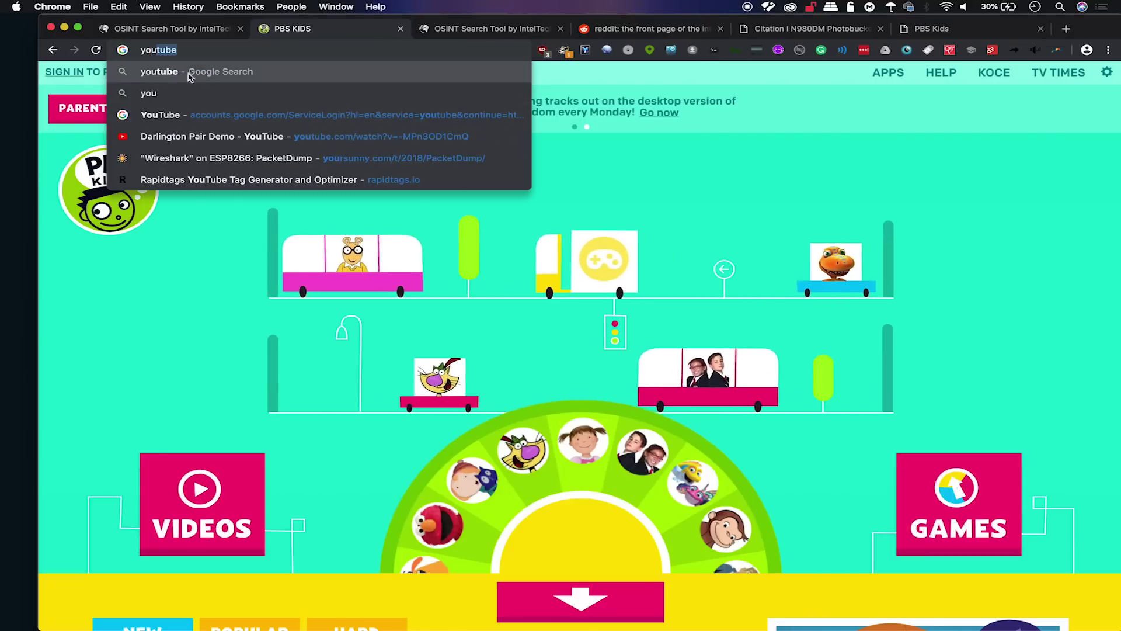
click(183, 135)
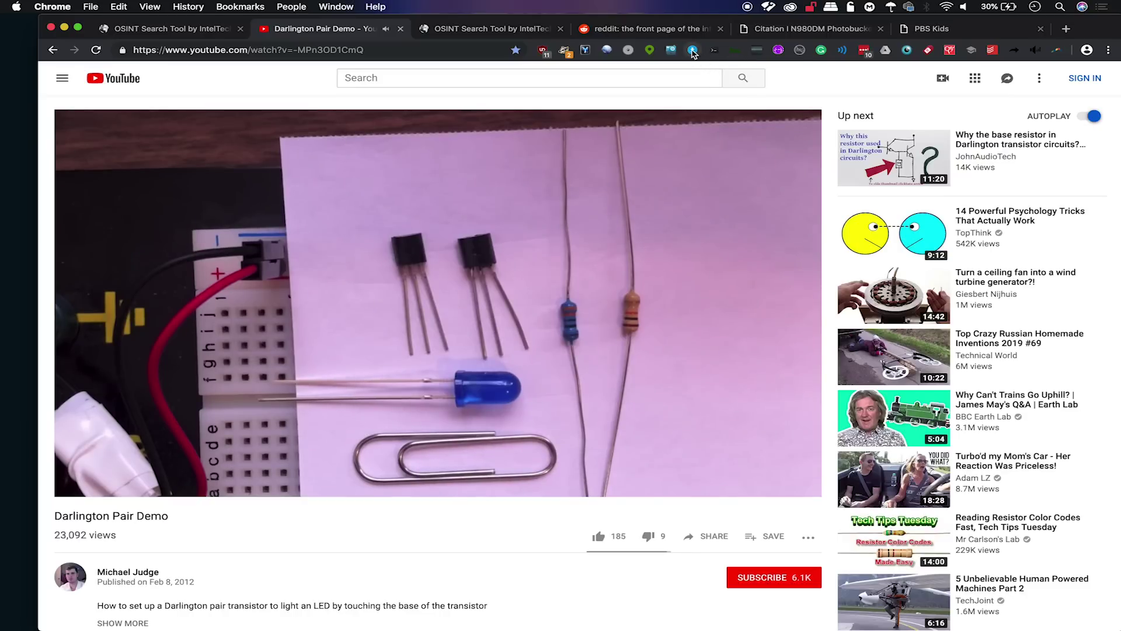
click(692, 51)
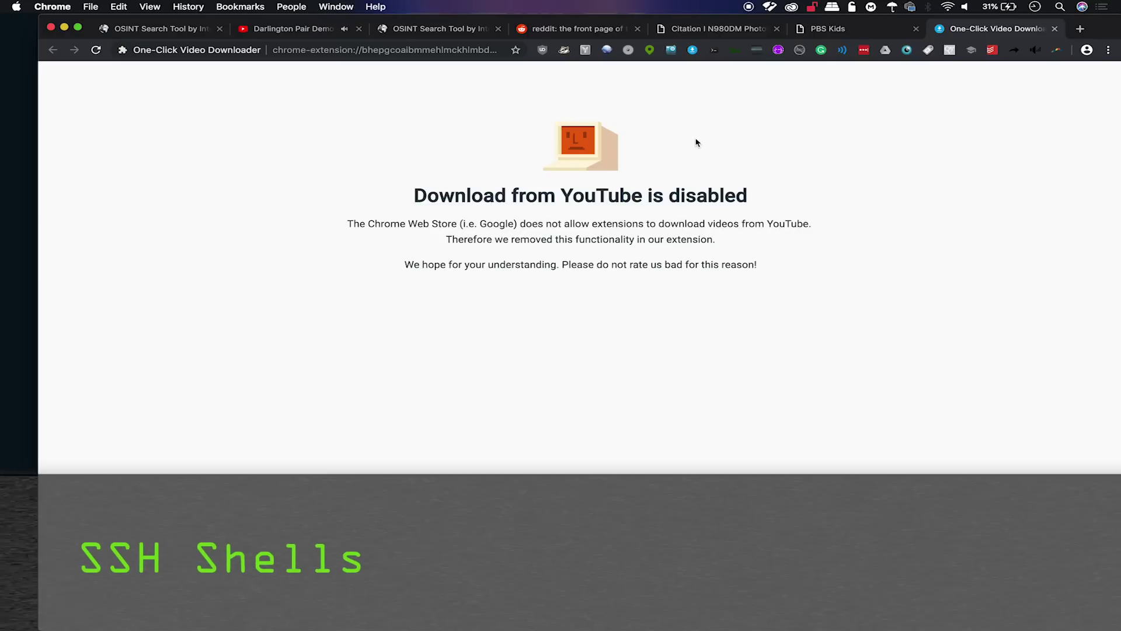
click(713, 54)
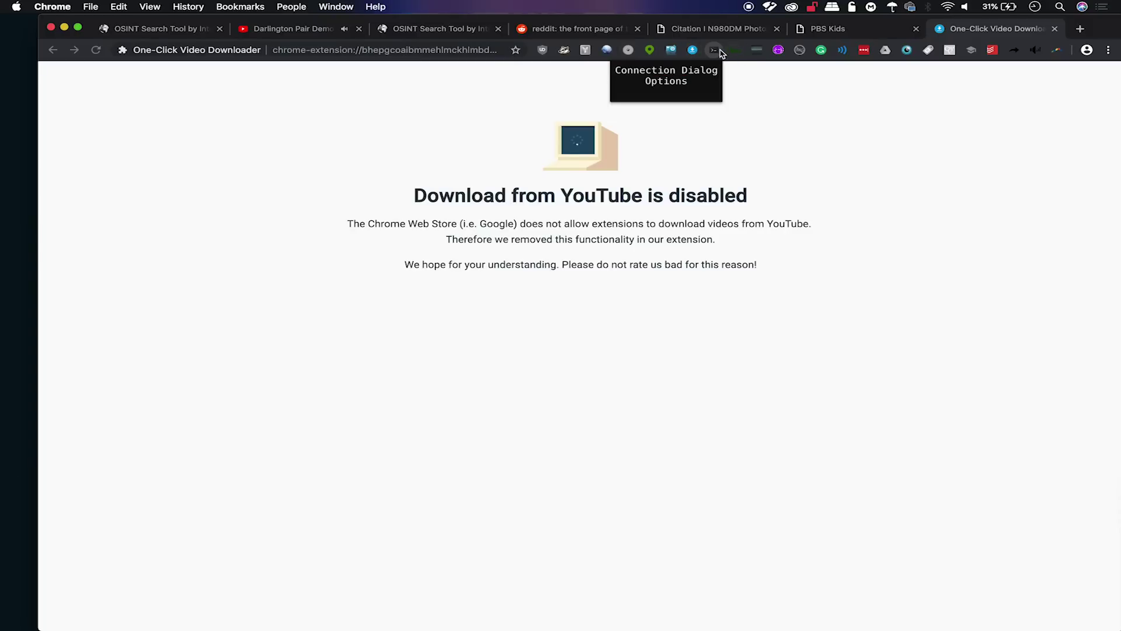
click(666, 81)
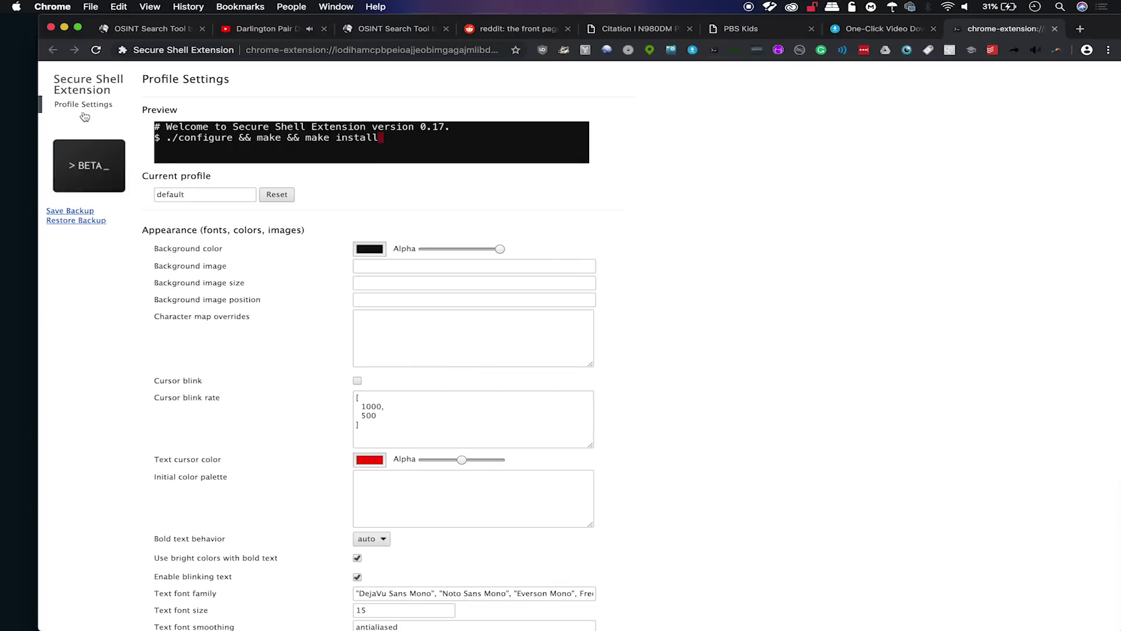
click(325, 51)
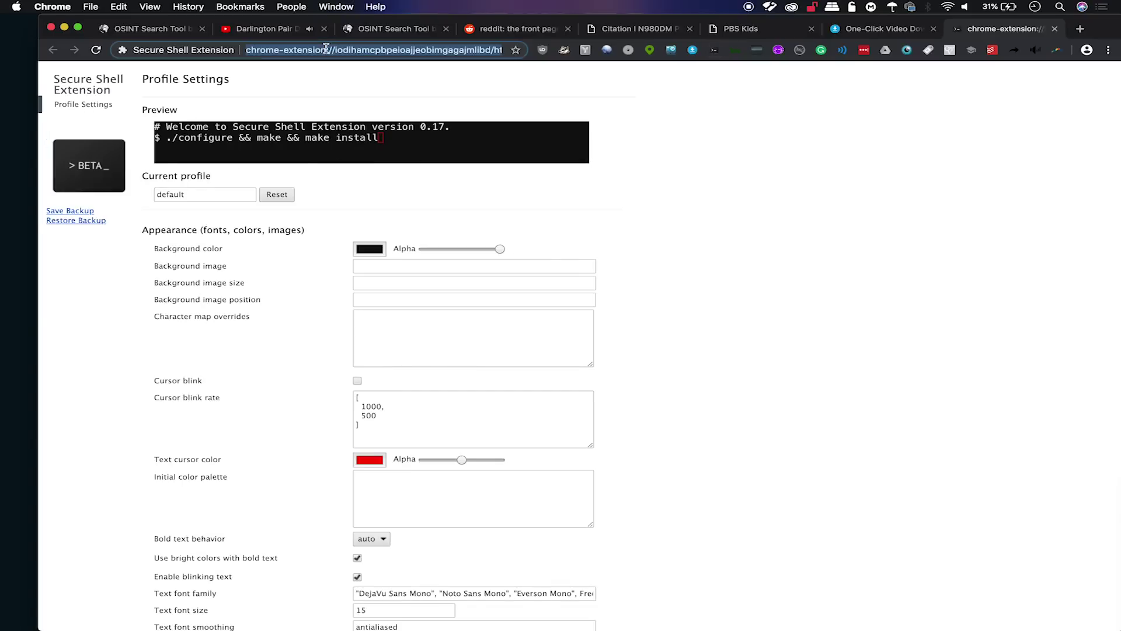
text(ssh)
key(Tab)
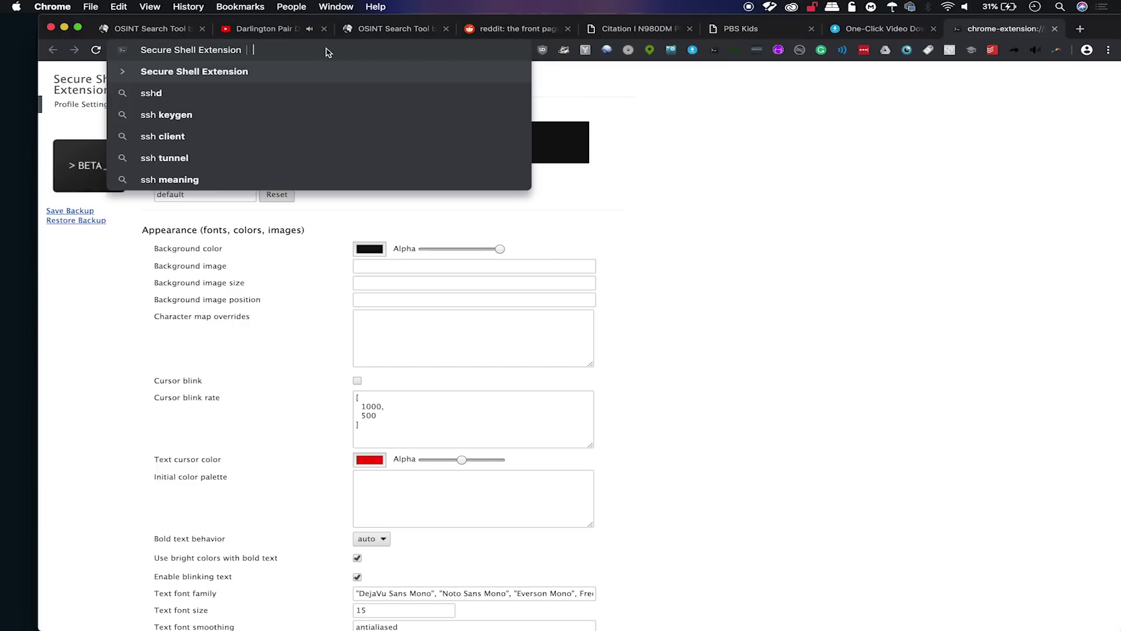
text(root@192.168.0.)
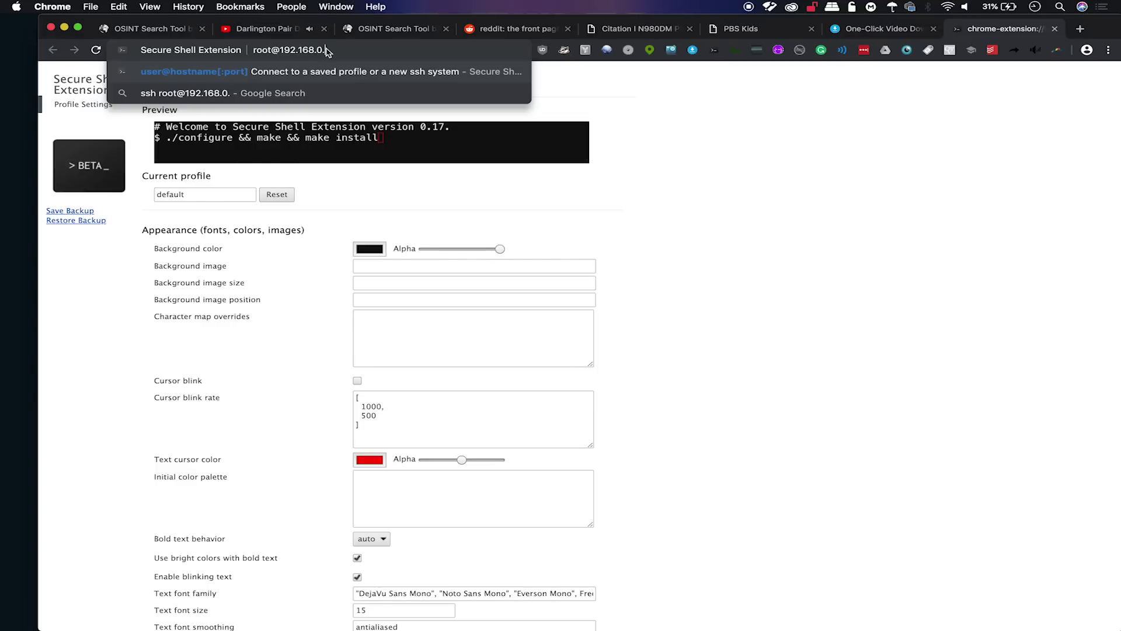
text(9)
key(Return)
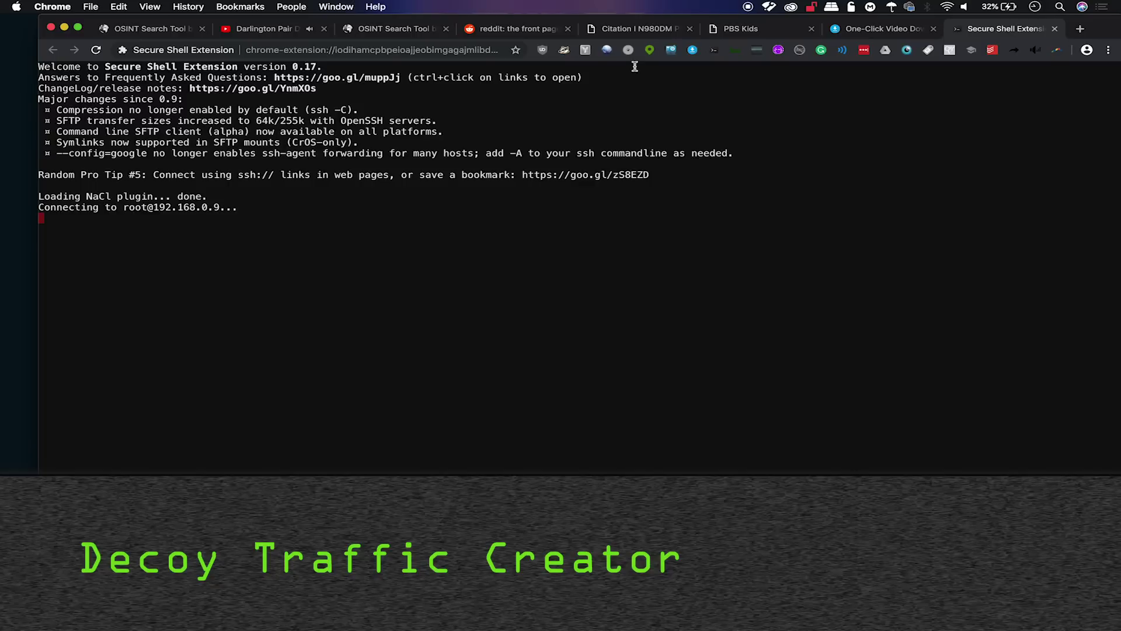
click(756, 52)
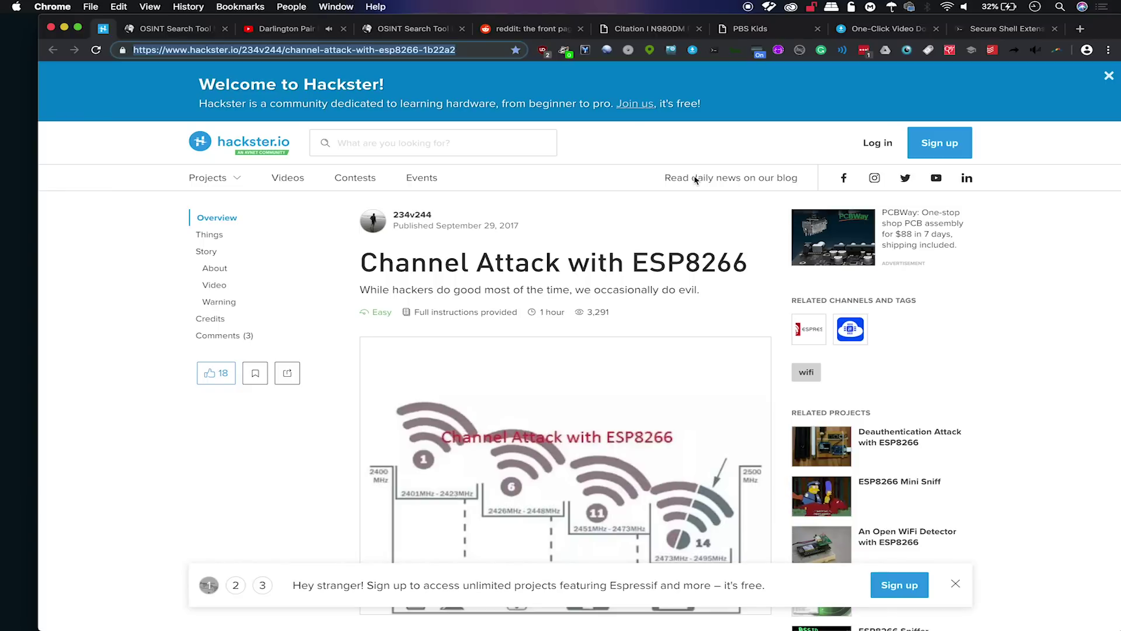
Load hackster.io pages in the new tab until hacksterio's Avnet SmartEdge Agile contest Instagram post shows.
key(super+r)
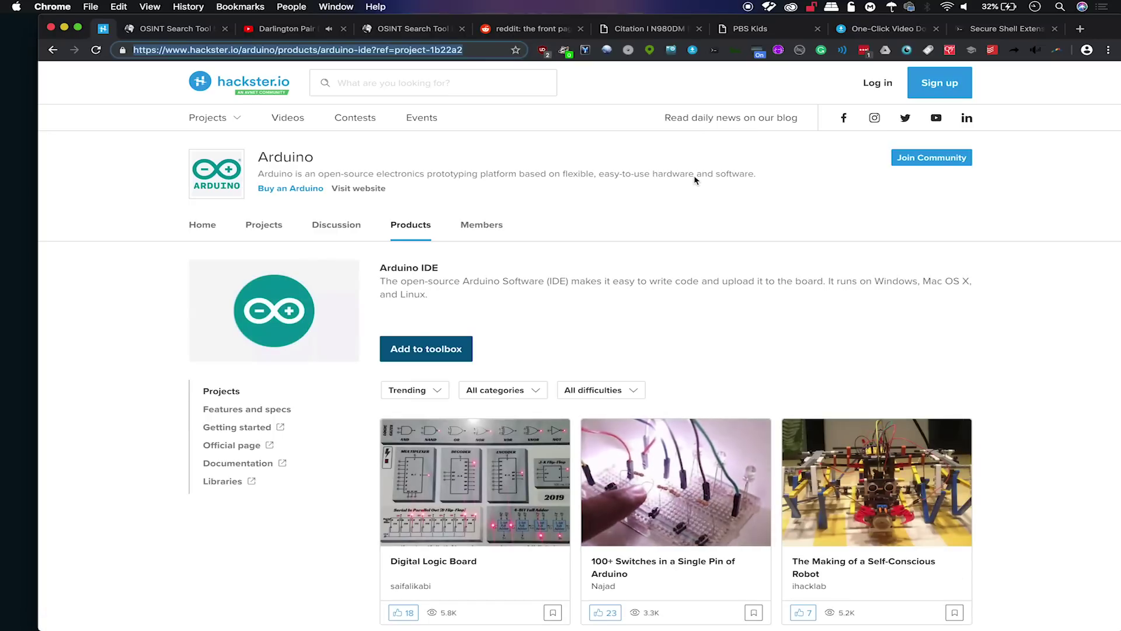
key(super+r)
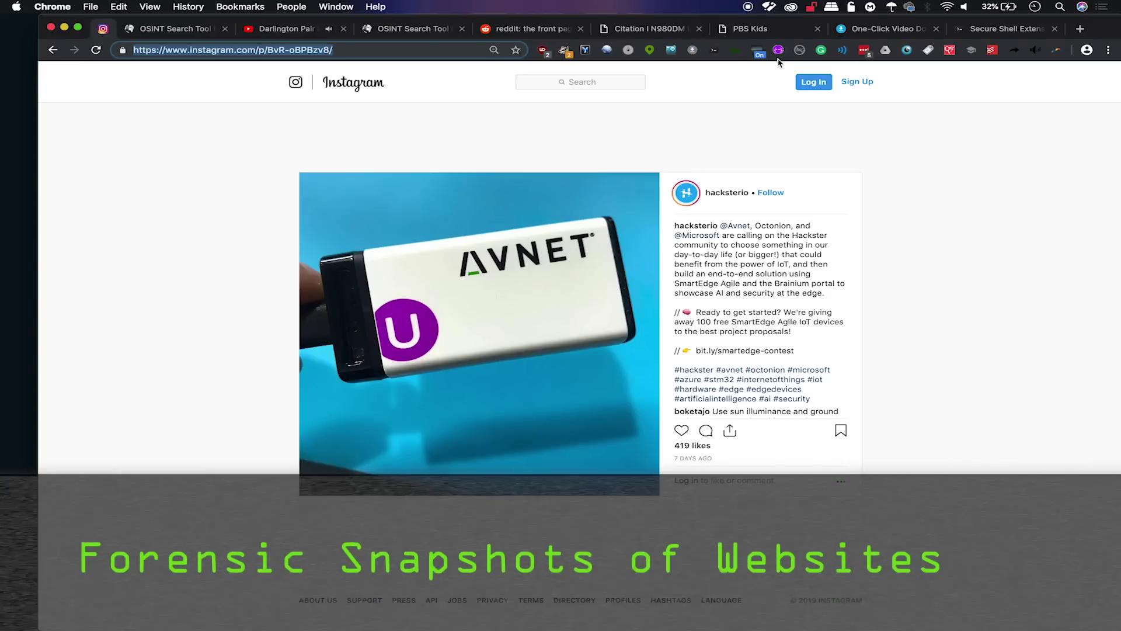
Close the Instagram tab, returning to the IntelTechniques OSINT Portal, and show Mission Control.
key(super+w)
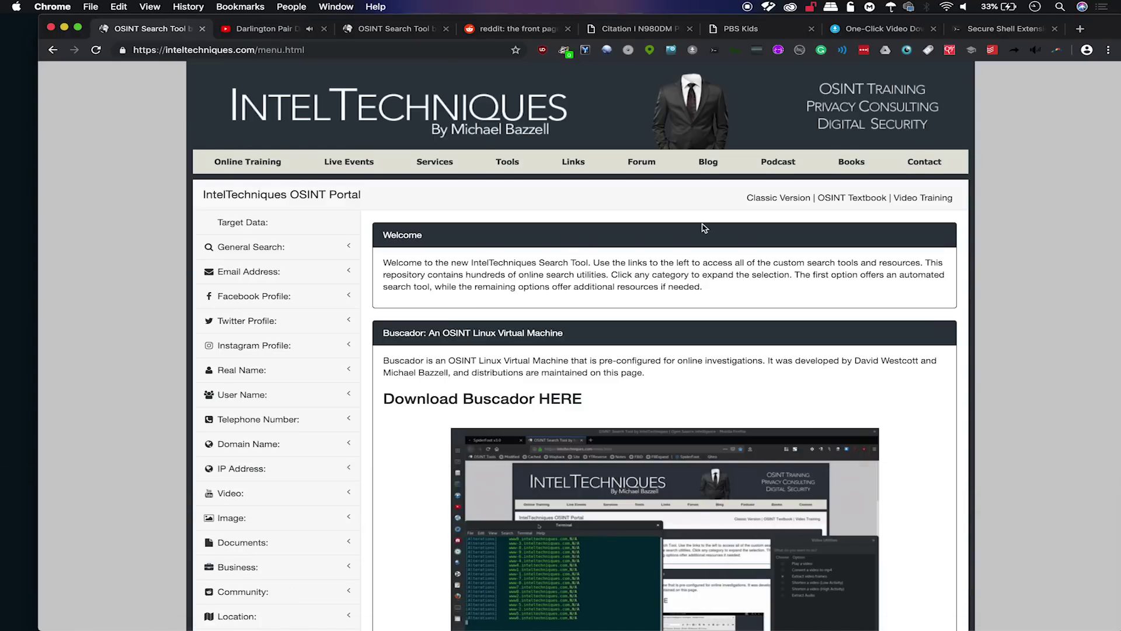
key(ctrl+Up)
Bring the Buscador VM window forward and unlock it with the account password.
click(671, 426)
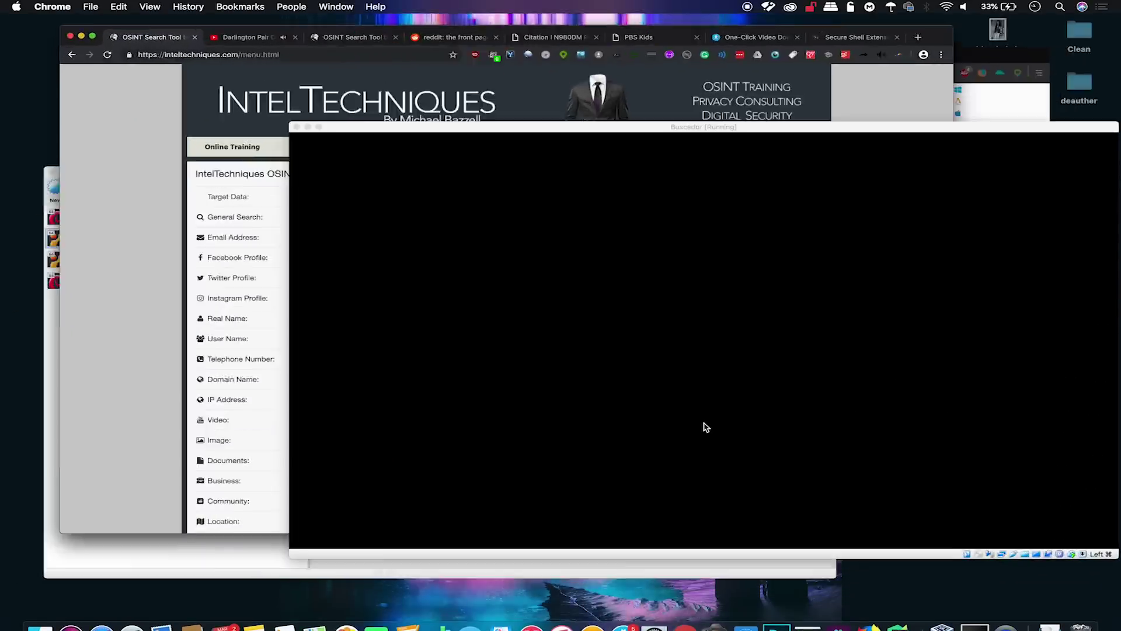
key(Return)
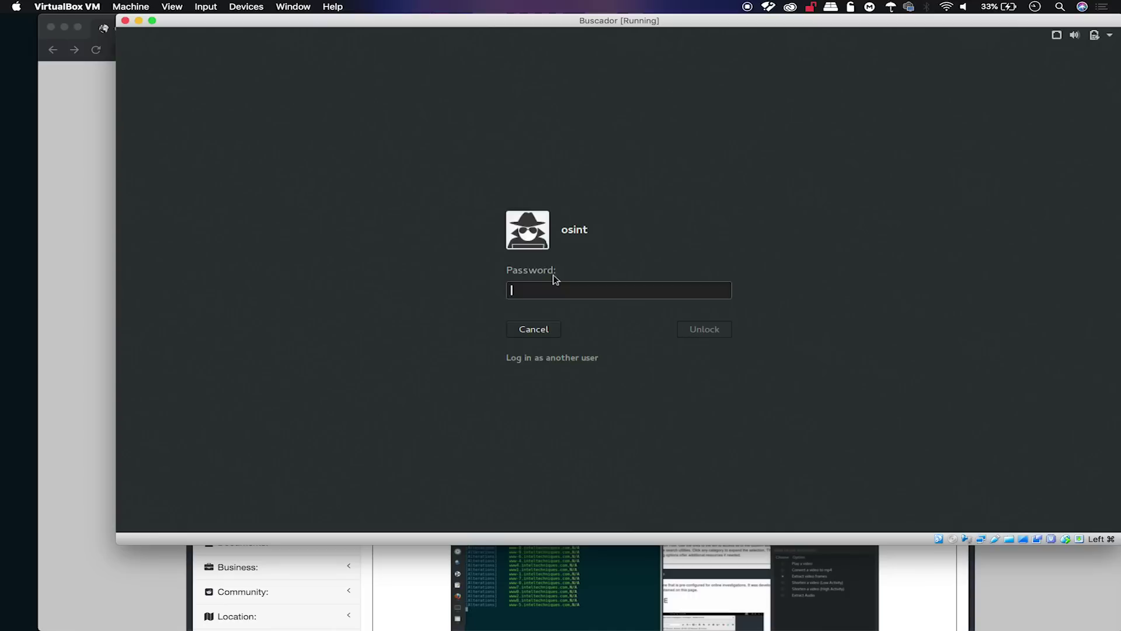
text(osint)
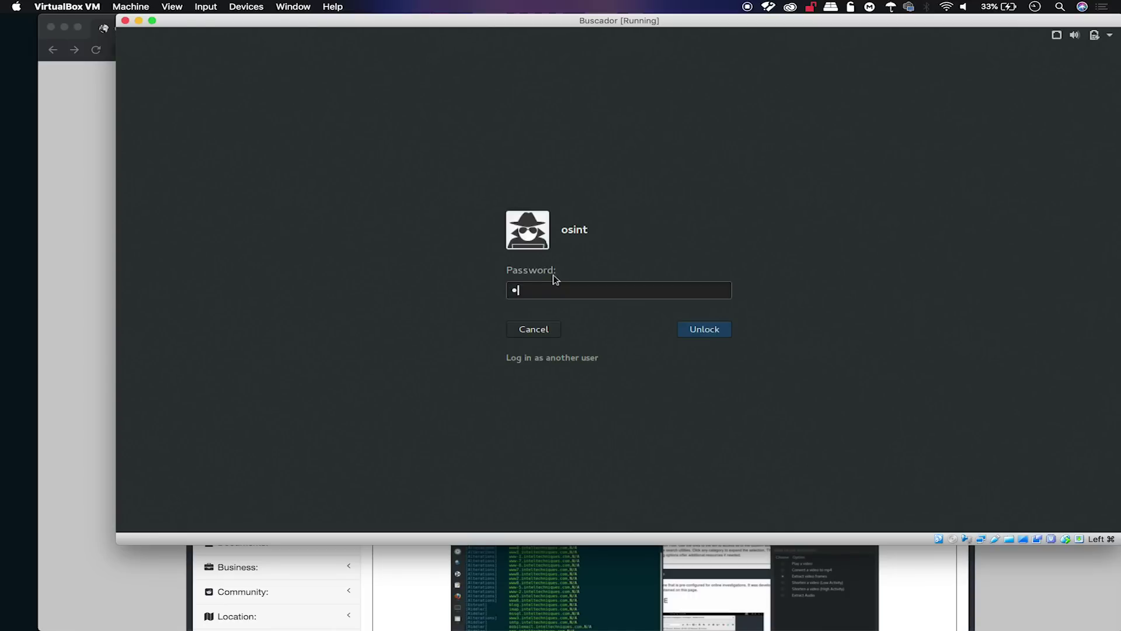
key(Return)
text(osint)
key(Return)
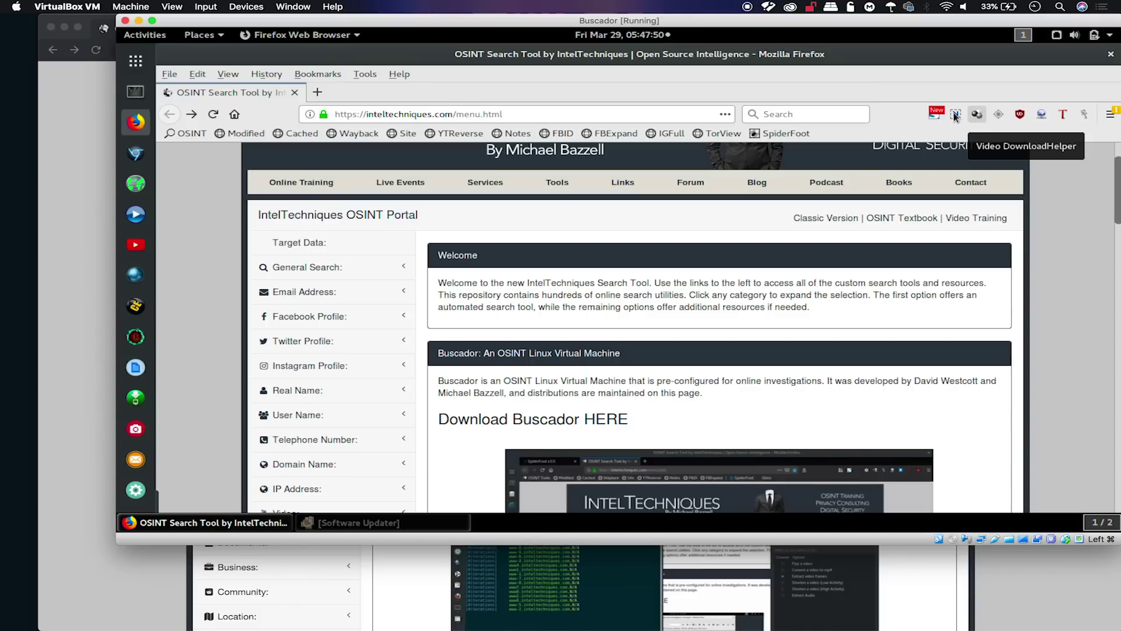
Try the Nimbus and FireShot capture extensions from the Firefox toolbar.
click(956, 115)
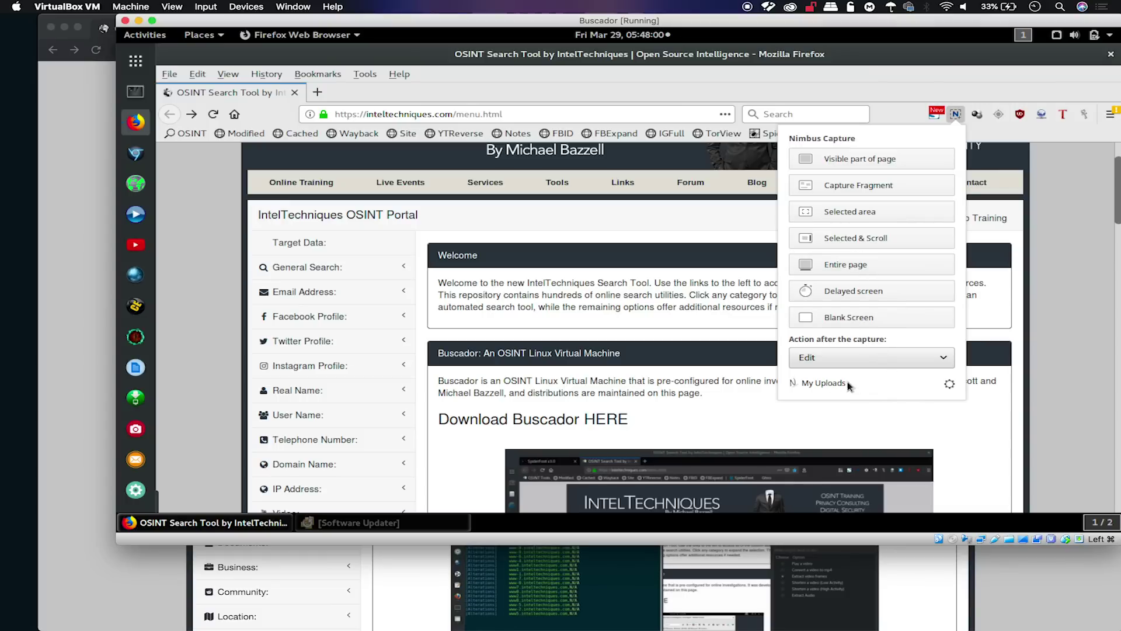
click(957, 117)
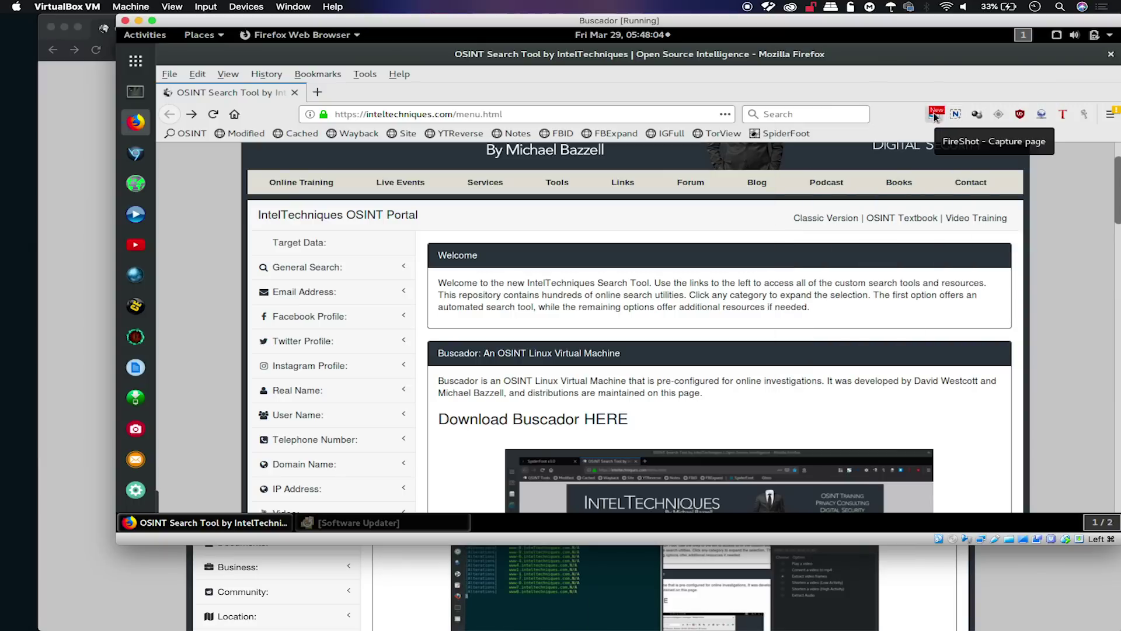
click(934, 115)
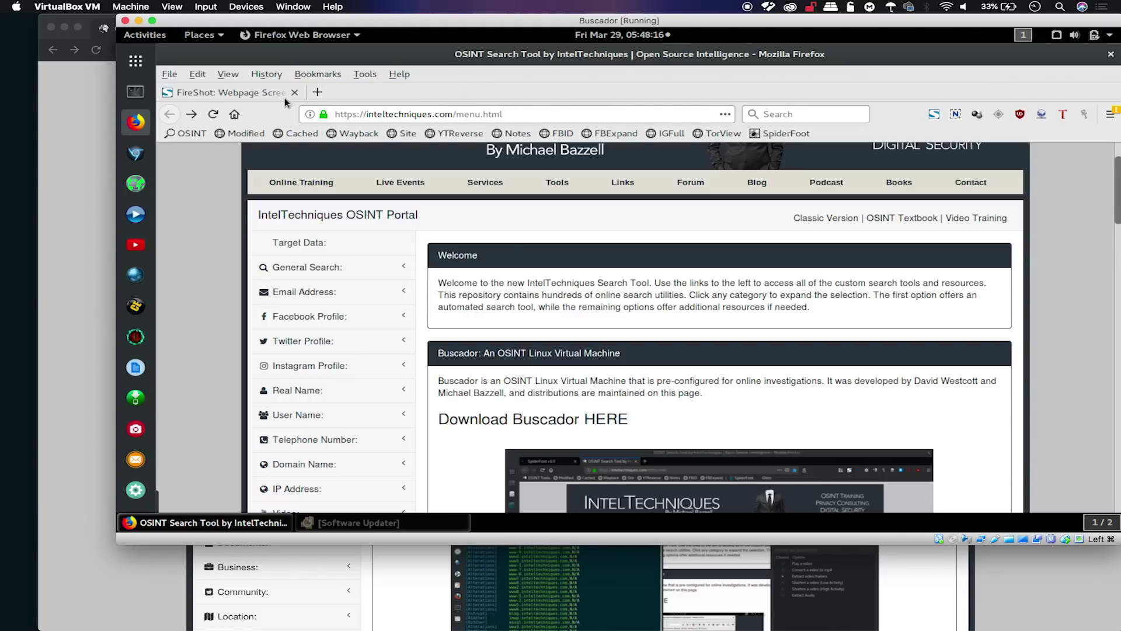
Drag the OSINT portal tab into its own window and look over FireShot's right-click capture options.
drag(285, 97, 509, 245)
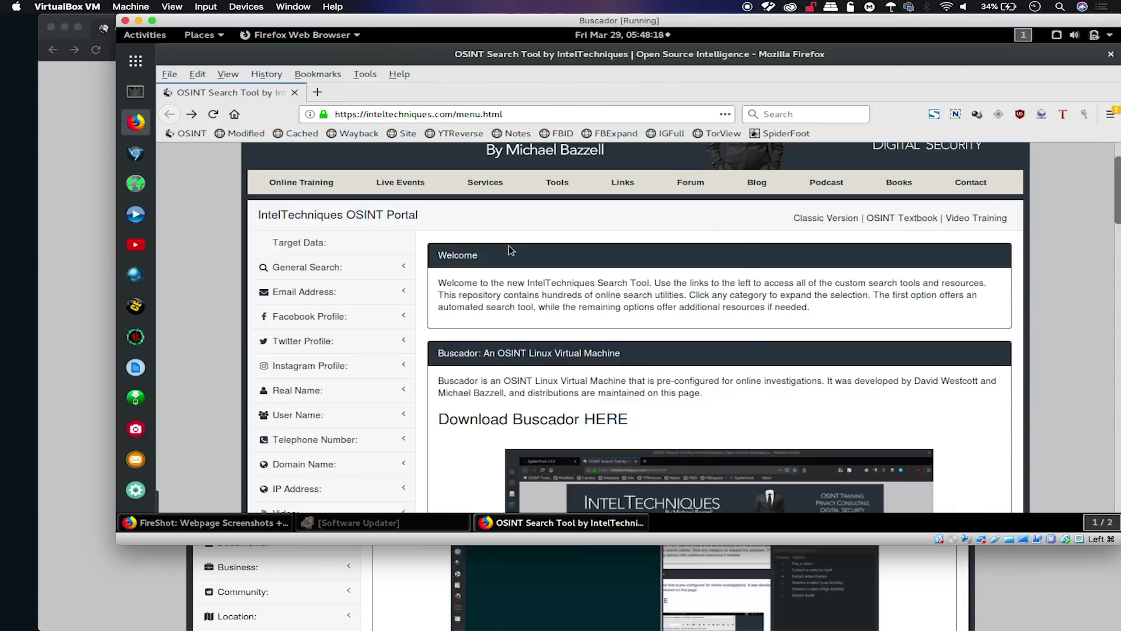
right_click(509, 245)
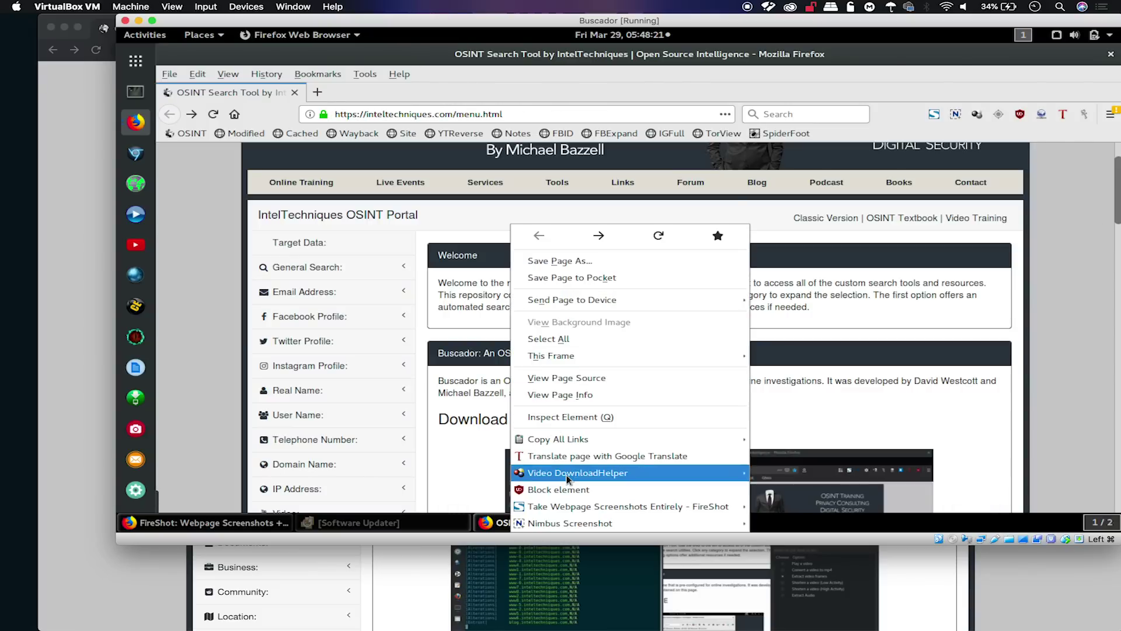
mouse_move(586, 509)
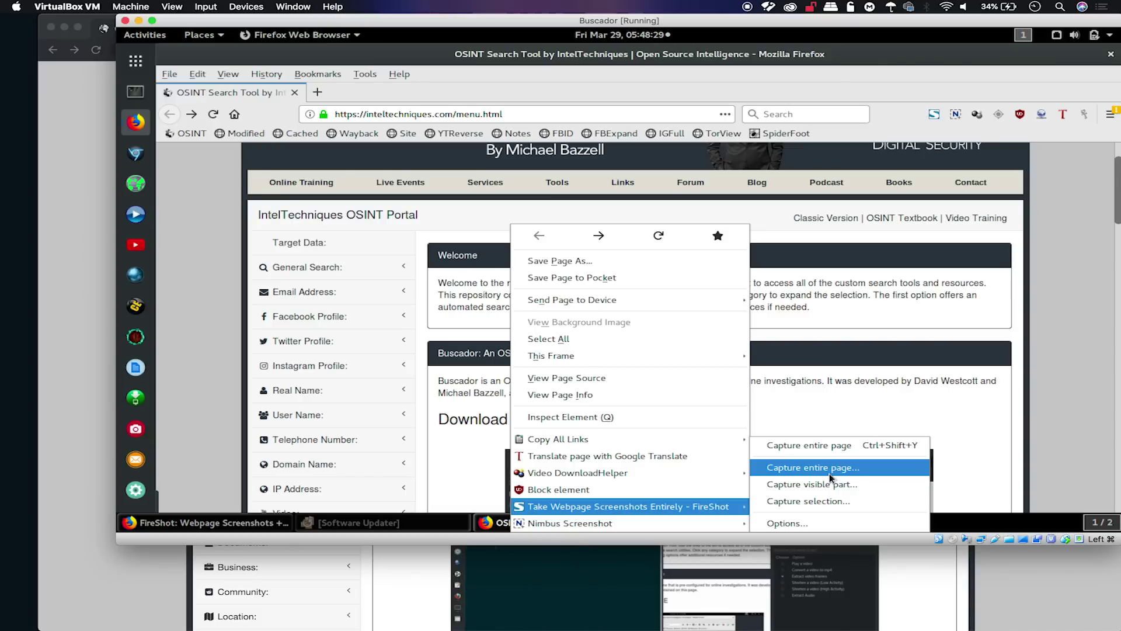
click(867, 404)
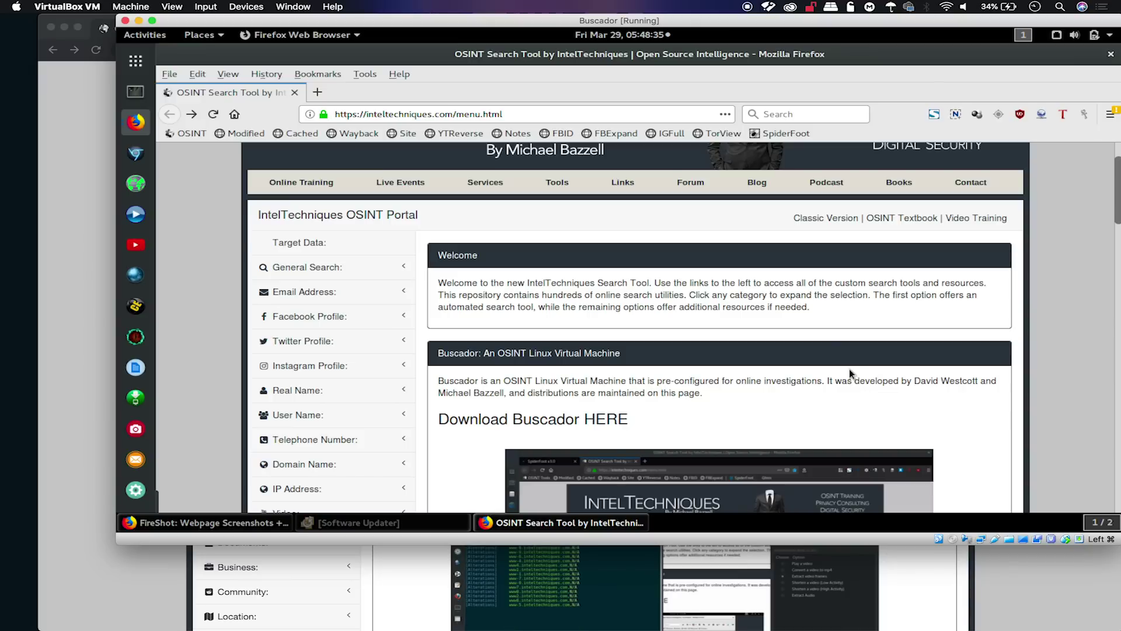
key(ctrl+Up)
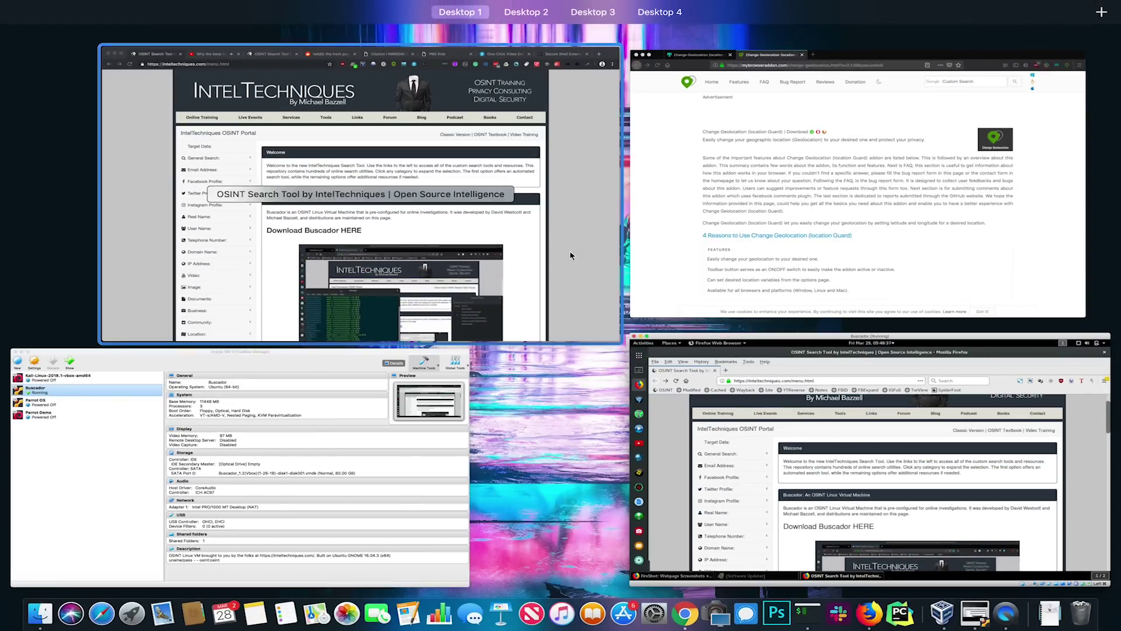
Switch to the Change Geolocation Firefox window, then to Chrome's IntelTechniques portal window.
click(762, 194)
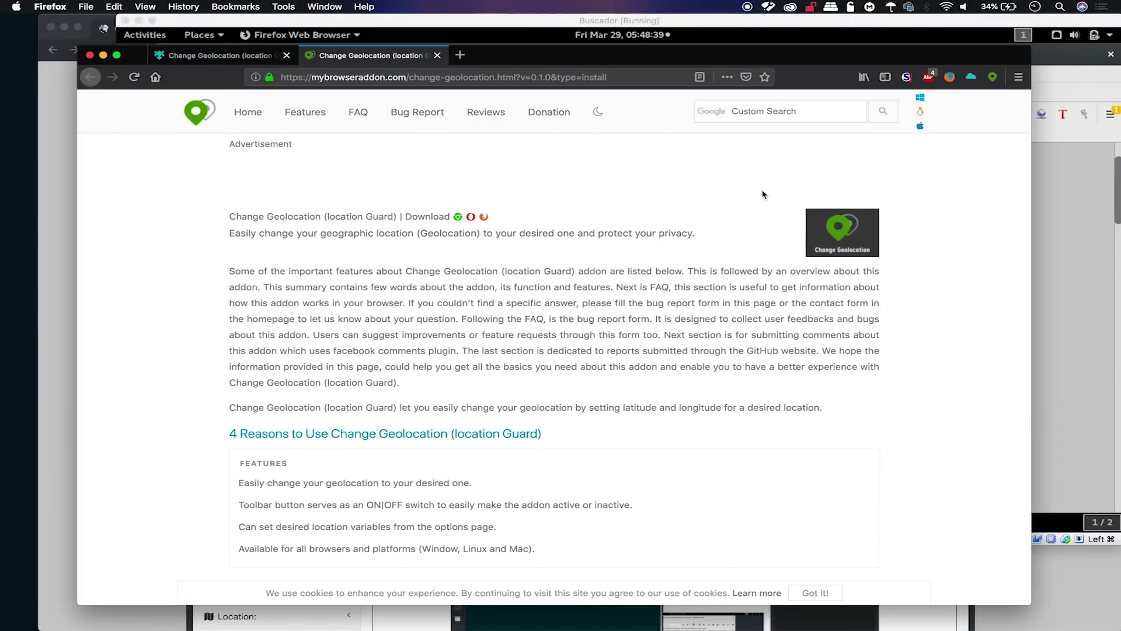
key(ctrl+Up)
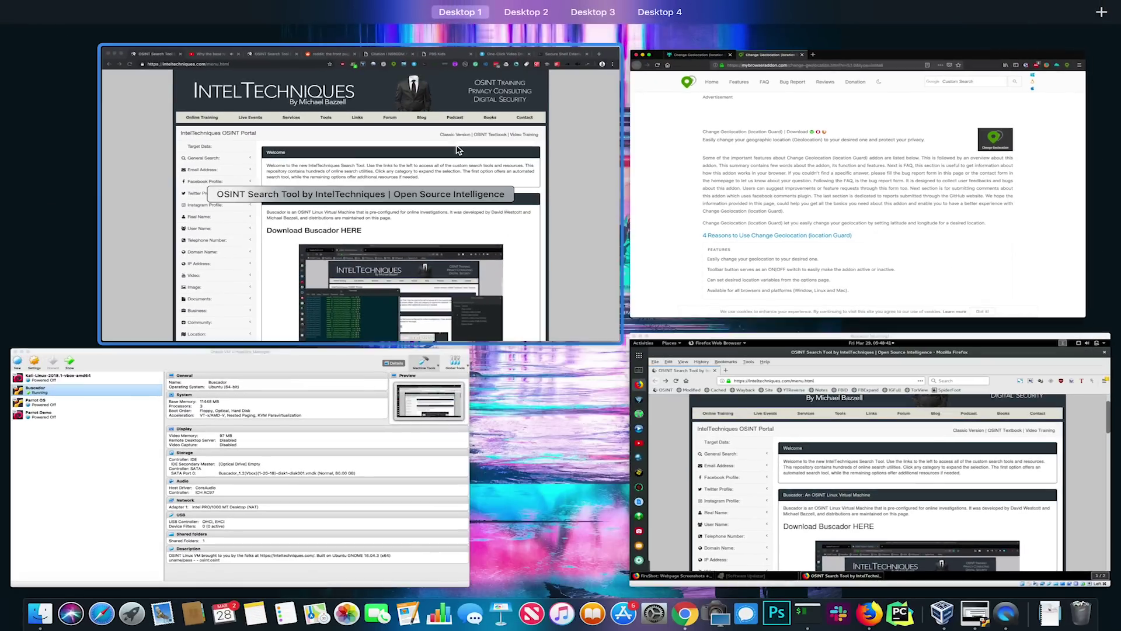
click(457, 149)
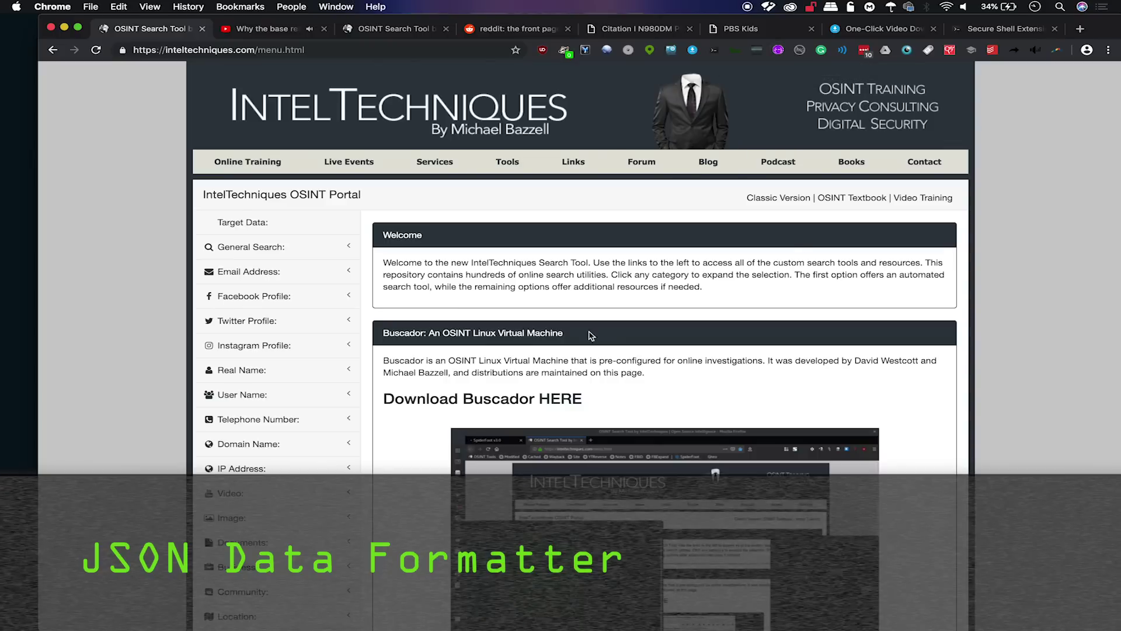
Search the web for 'json data source' and scan the results.
click(288, 49)
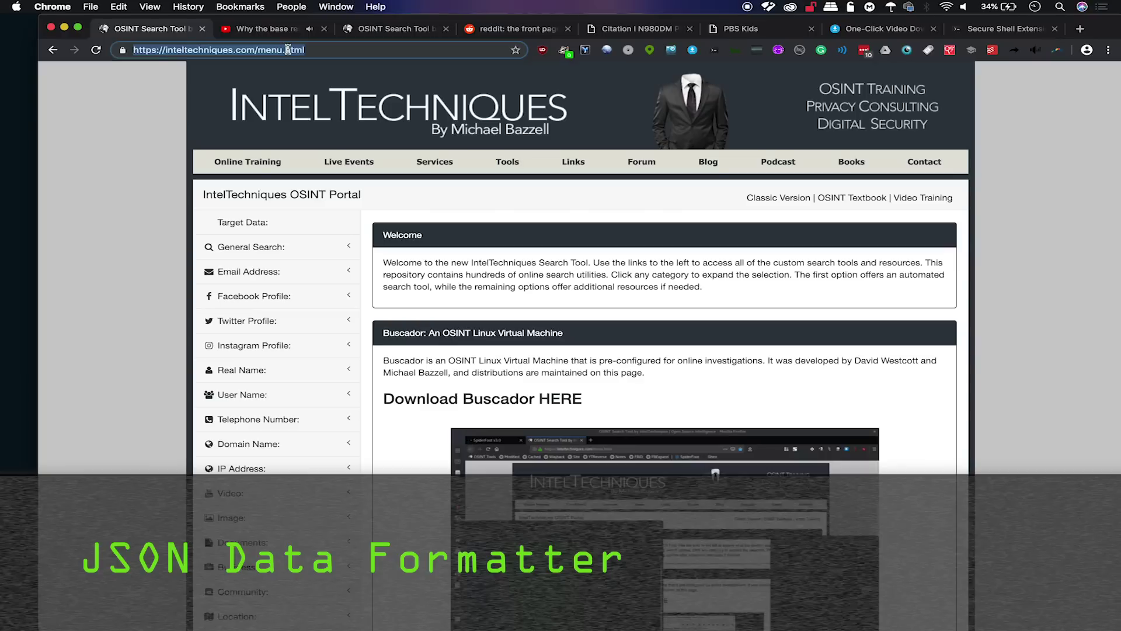
text(json data source)
key(Return)
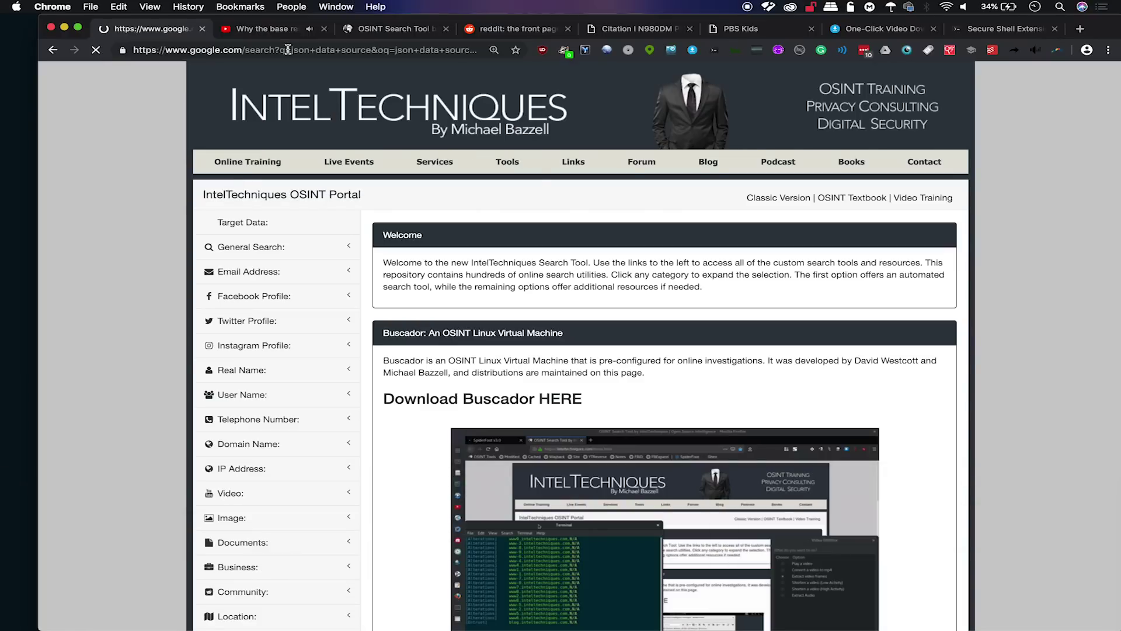
scroll(302, 268, down, 2)
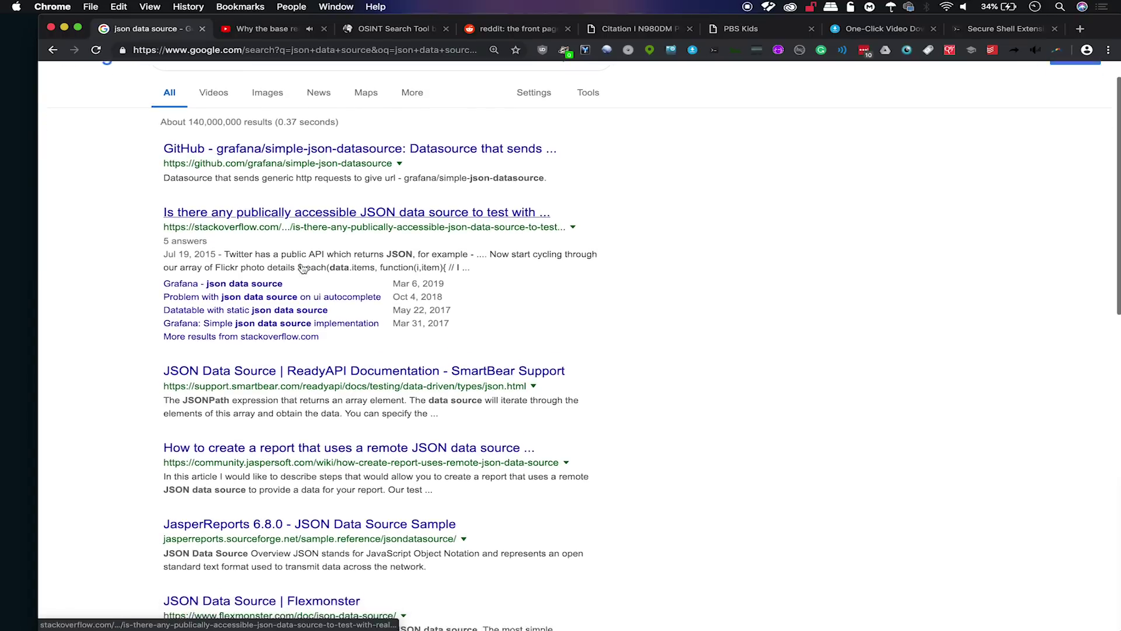
scroll(303, 267, down, 1)
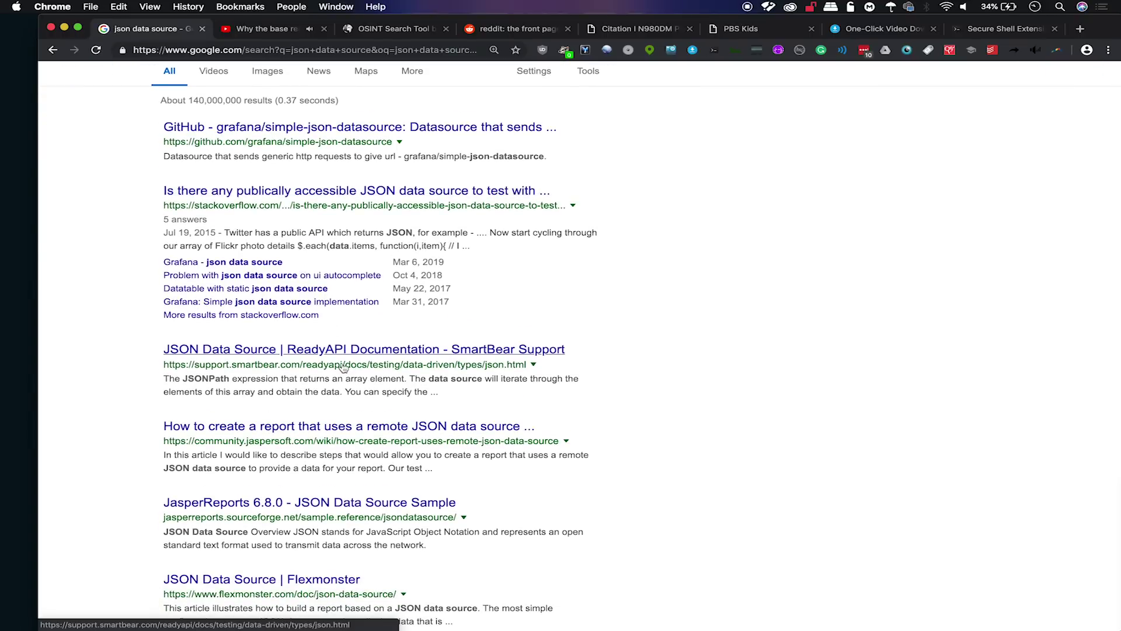
scroll(339, 351, down, 10)
scroll(343, 366, up, 1)
Open the JSON - Data.gov result and browse its 13,934 JSON datasets.
click(225, 410)
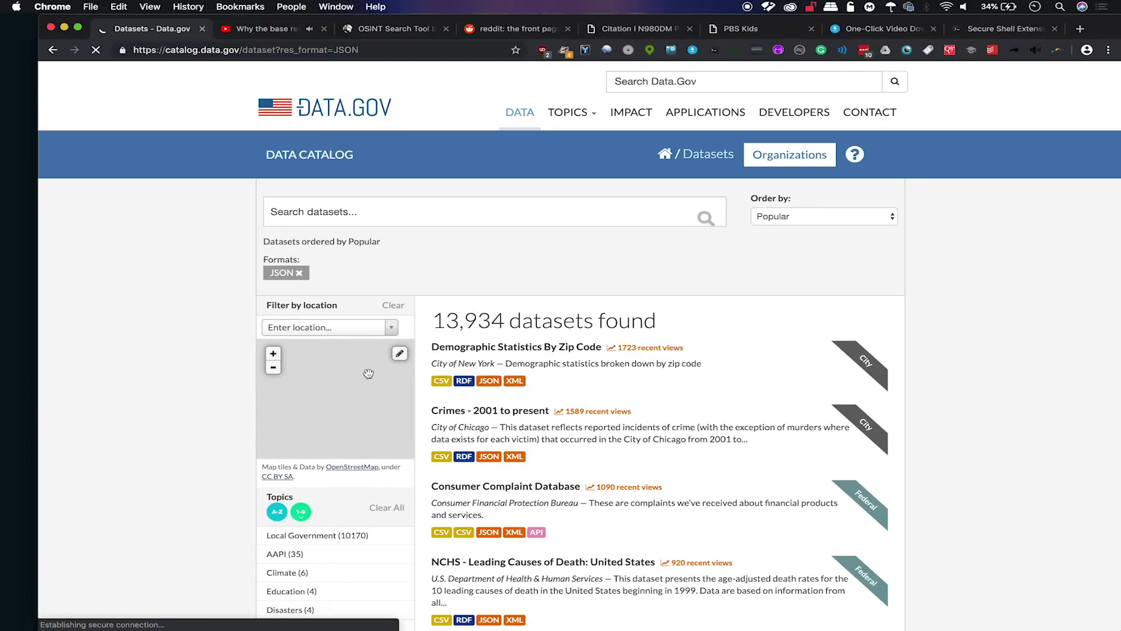
scroll(549, 294, down, 5)
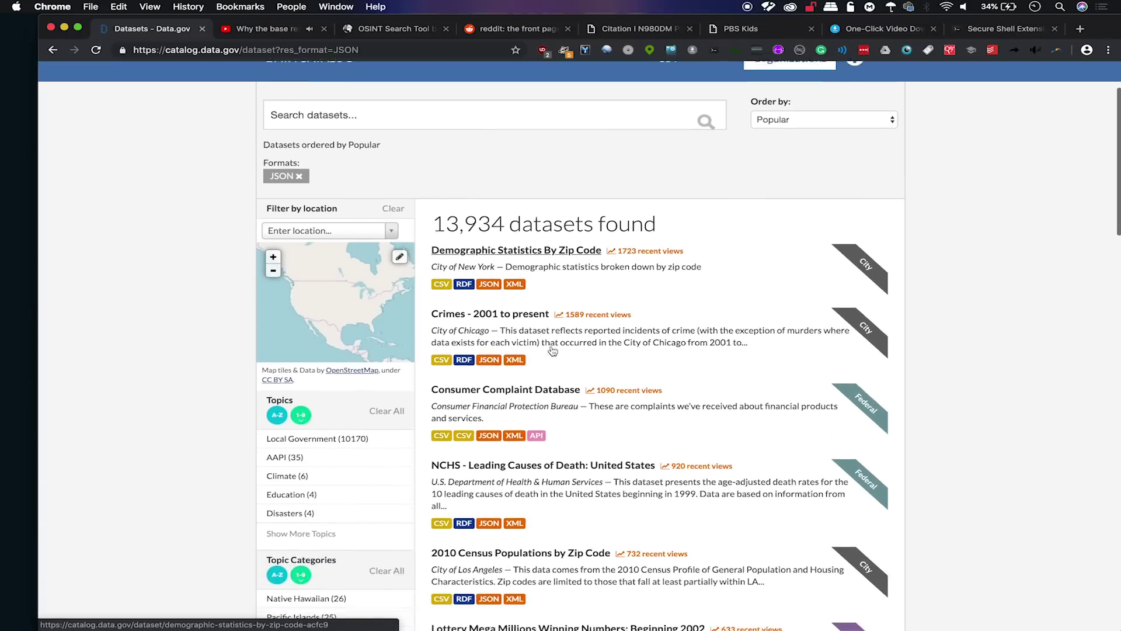
scroll(552, 350, down, 2)
scroll(551, 347, up, 10)
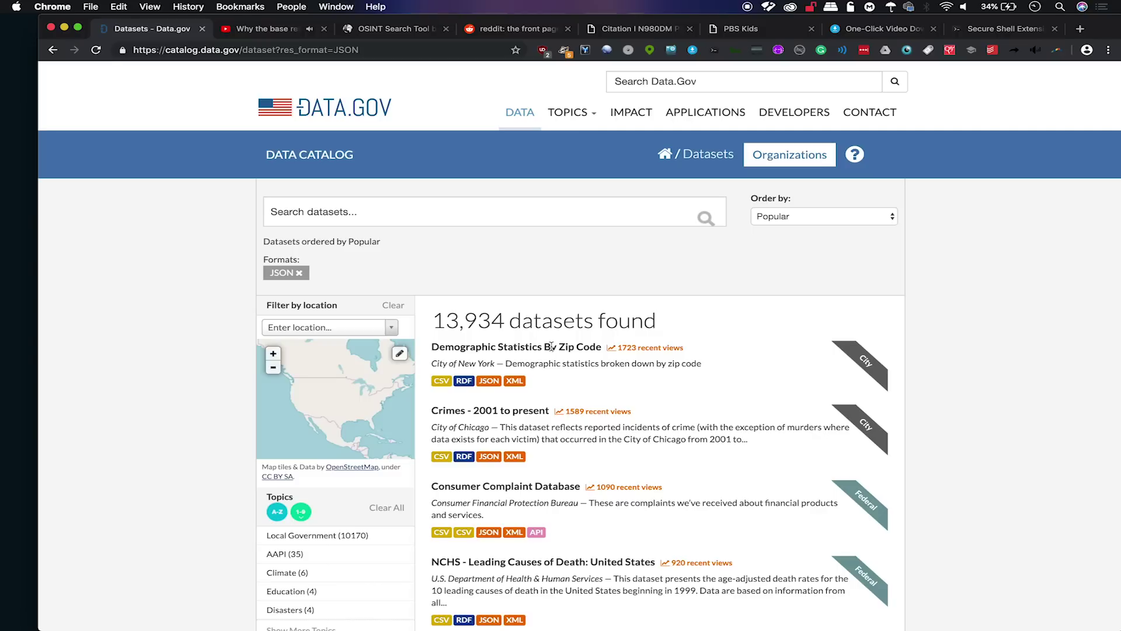
scroll(519, 467, down, 15)
scroll(518, 467, down, 4)
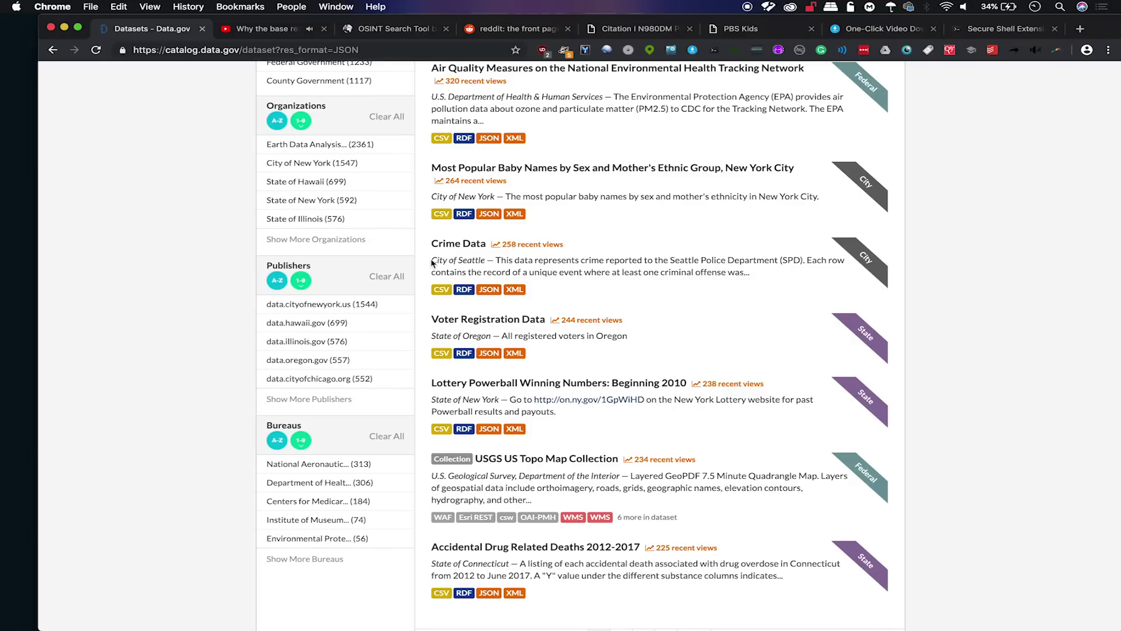
Load Oregon's Voter Registration Data as raw JSON and launch the JSON Viewer Awesome extension.
click(489, 353)
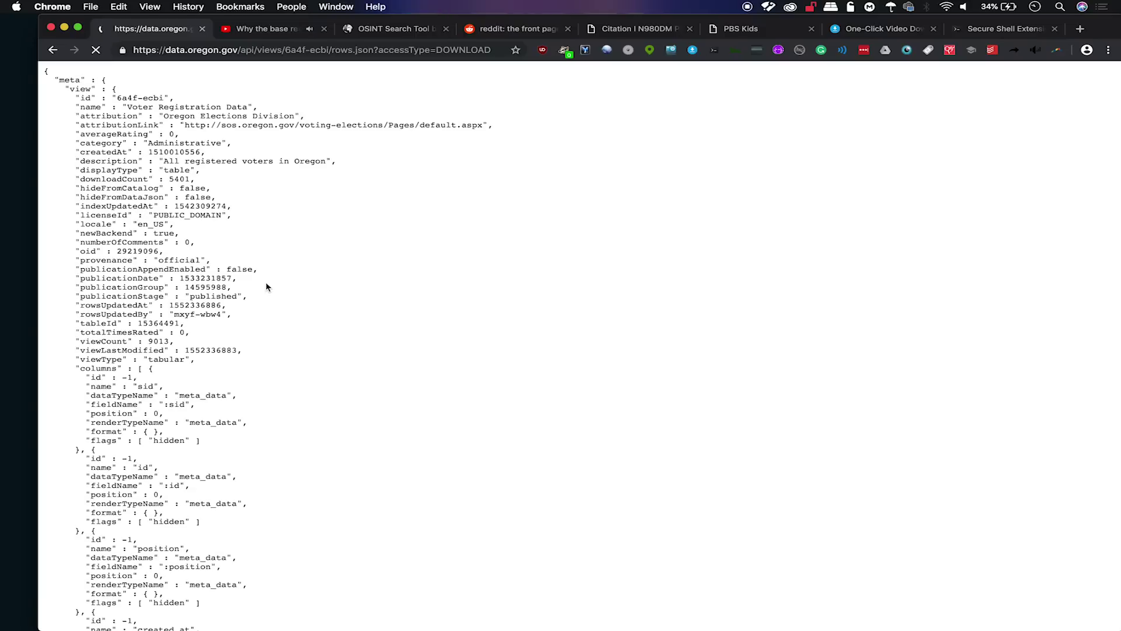
scroll(201, 160, down, 20)
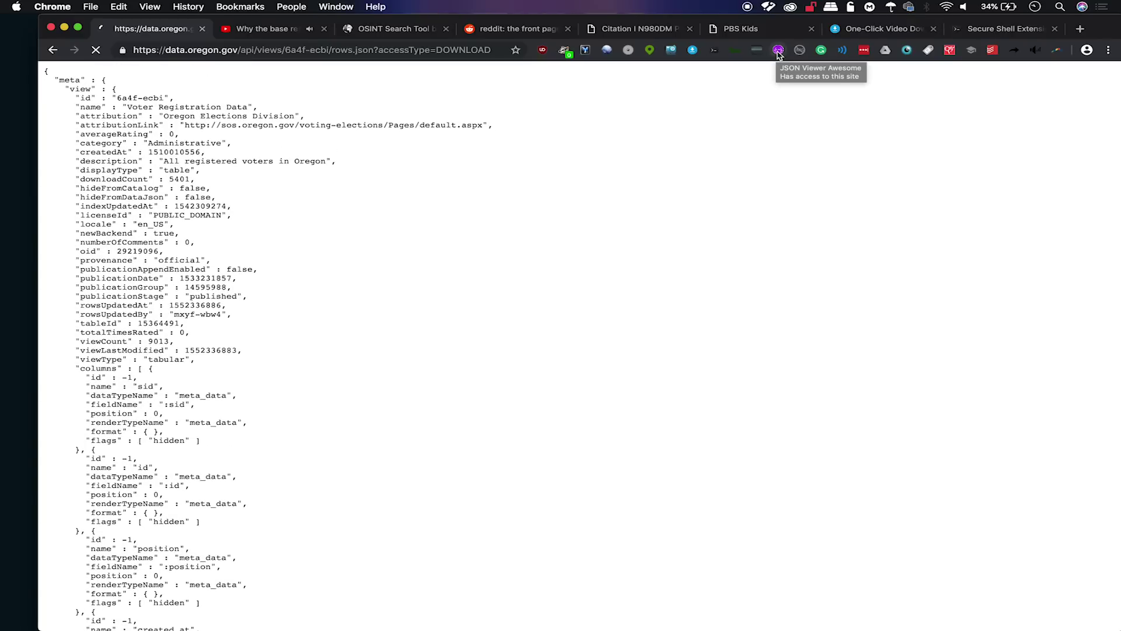
click(779, 52)
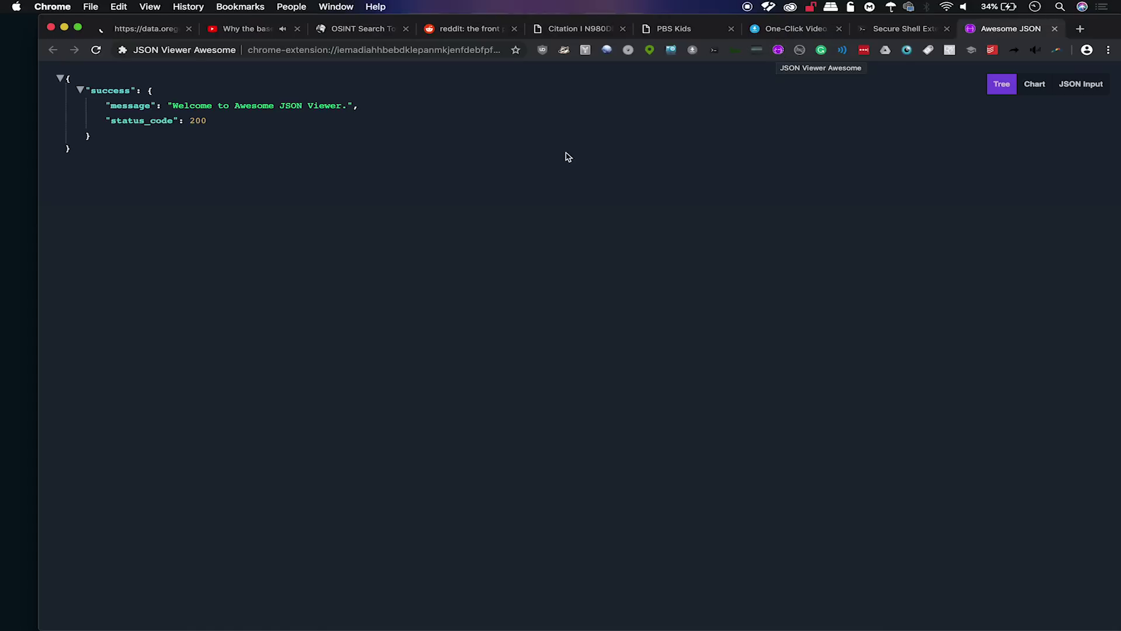
Collapse and re-expand the success node in the sample JSON, then return to the JSON Viewer Awesome tab.
click(80, 92)
click(81, 92)
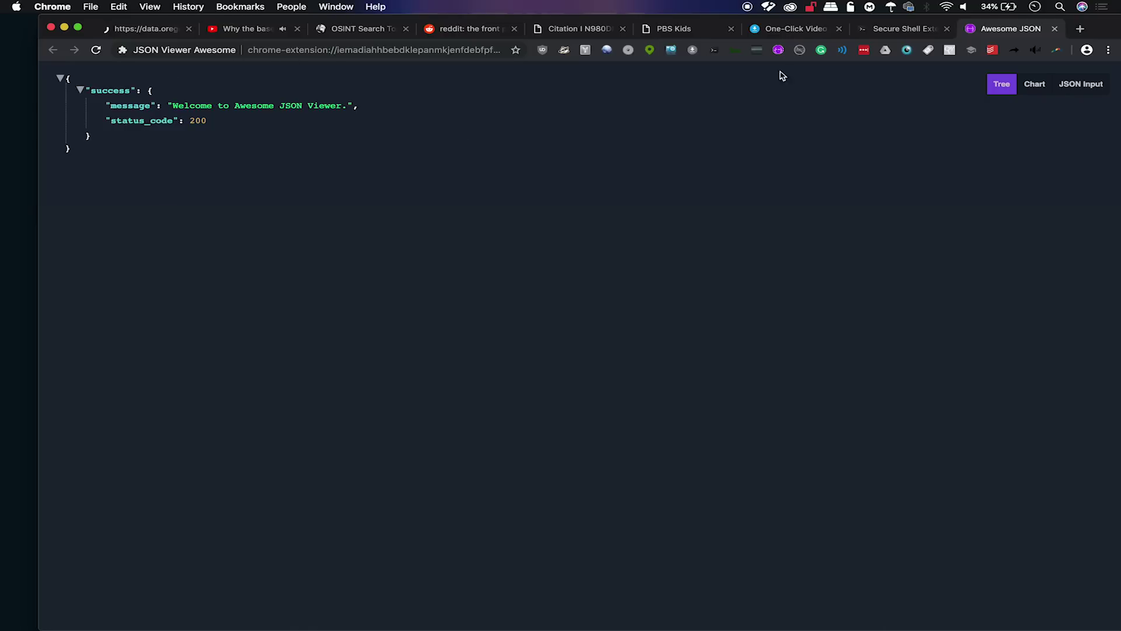
click(888, 33)
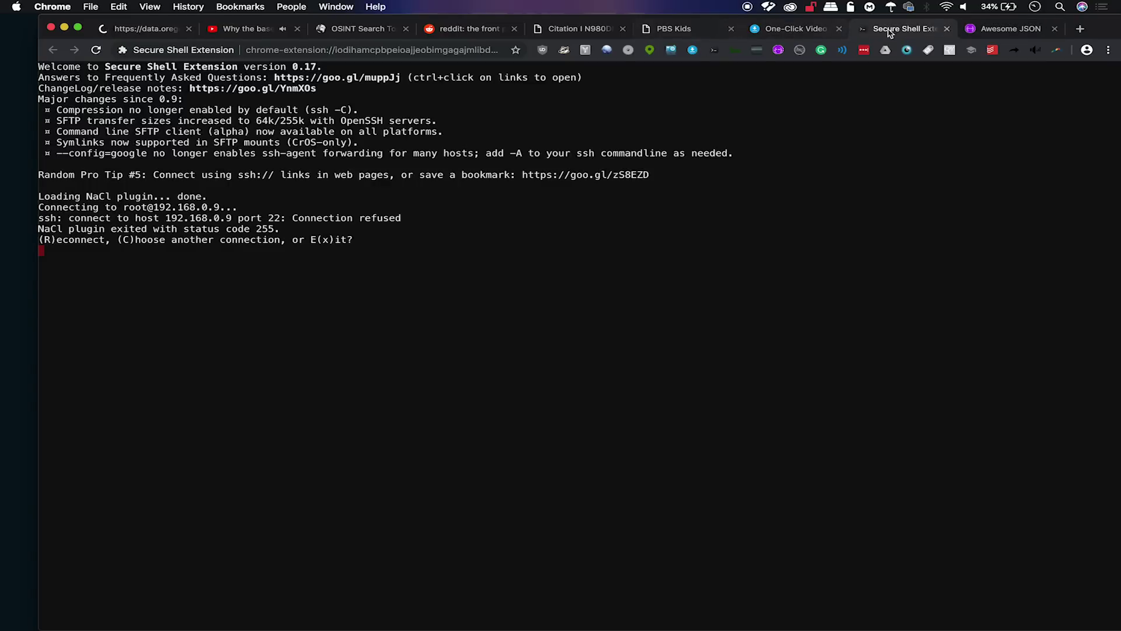
click(984, 33)
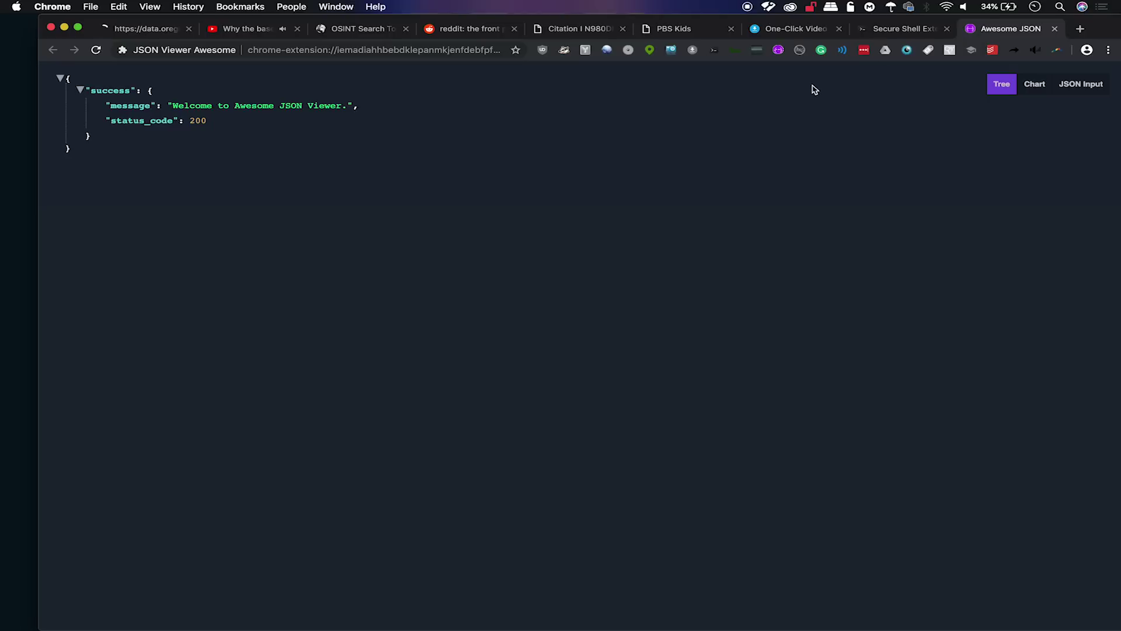